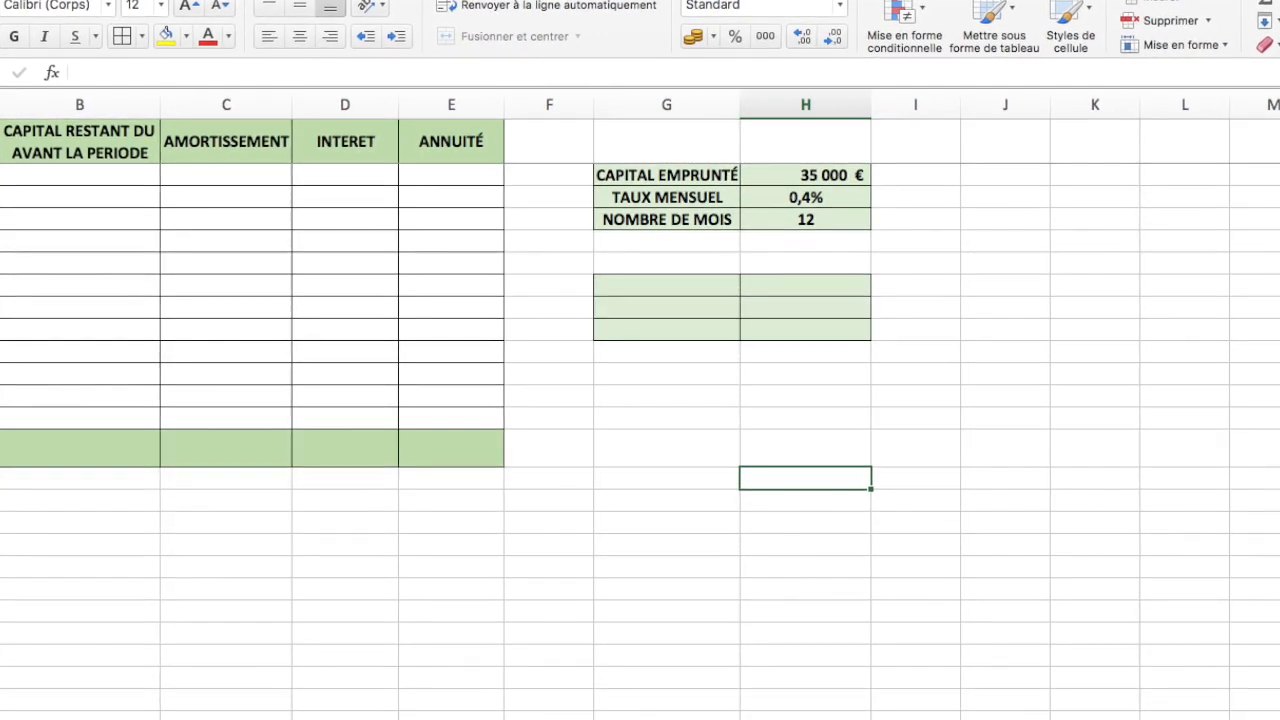
# Step: Review the borrowed capital, monthly rate and number of months in G2:H4, and the amortization table's columns in A1:E14
pyautogui.click(714, 179)
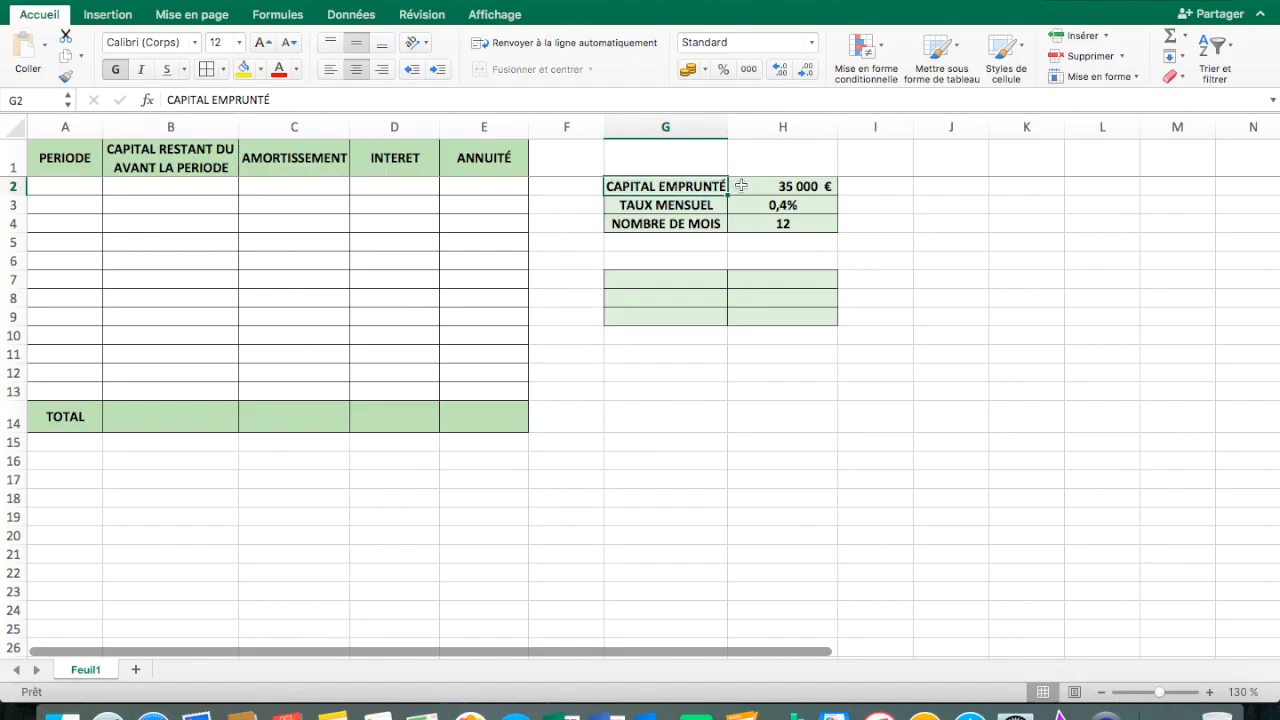
pyautogui.click(749, 192)
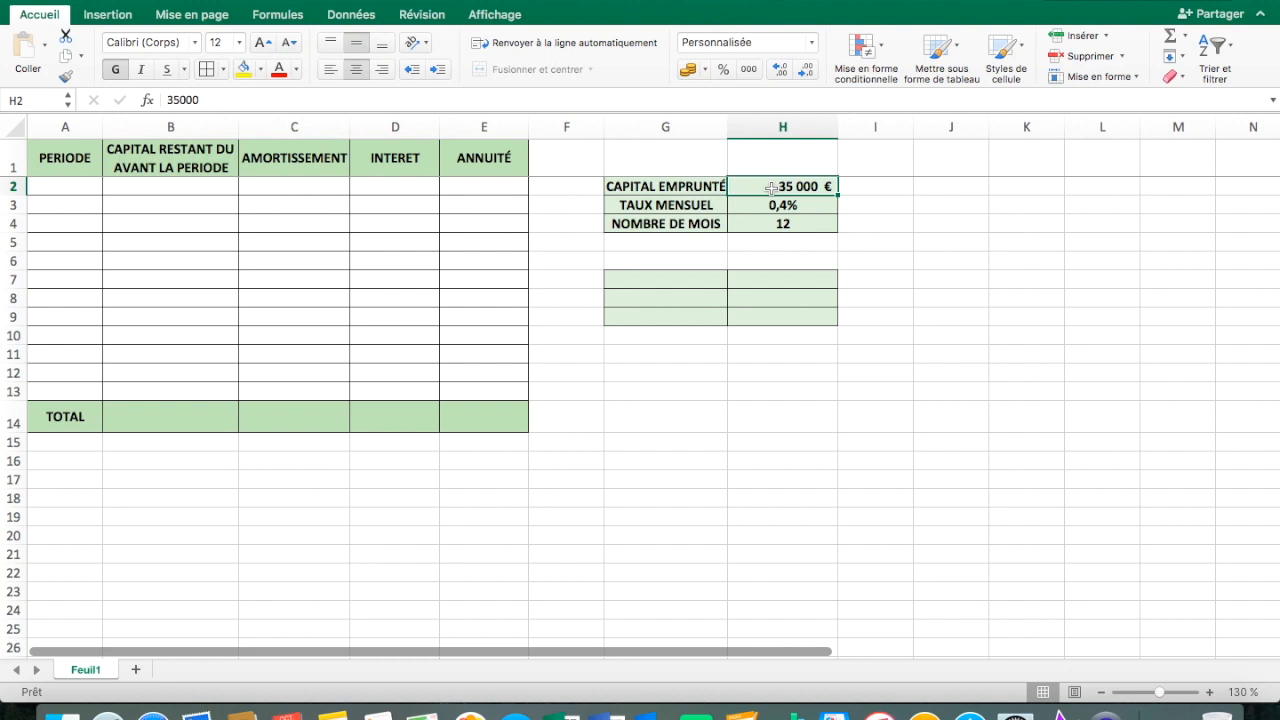
pyautogui.click(697, 206)
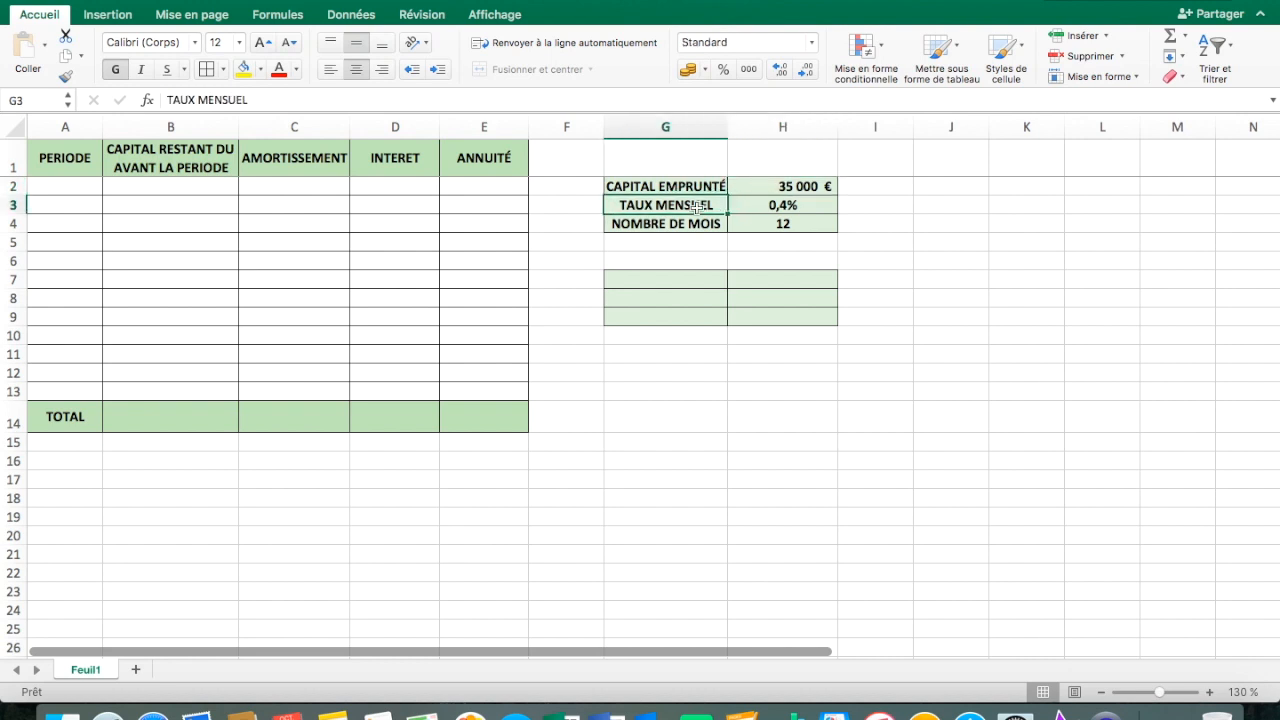
pyautogui.click(688, 227)
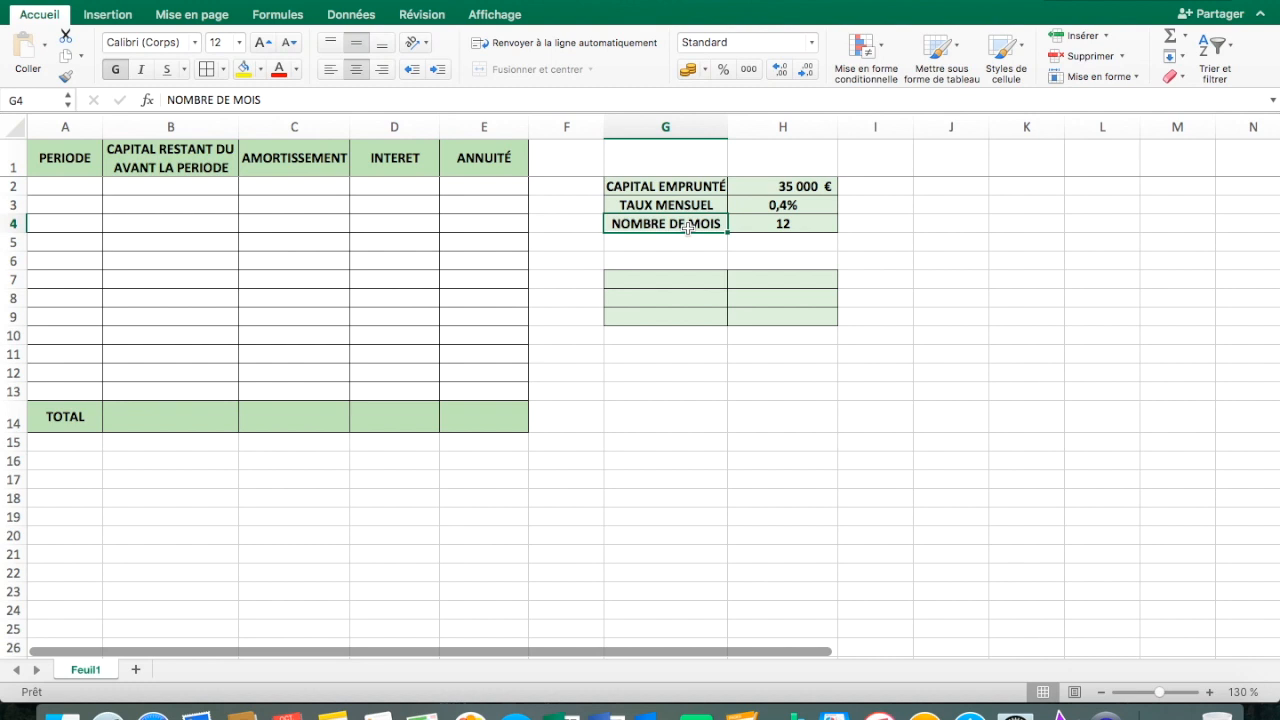
pyautogui.click(760, 223)
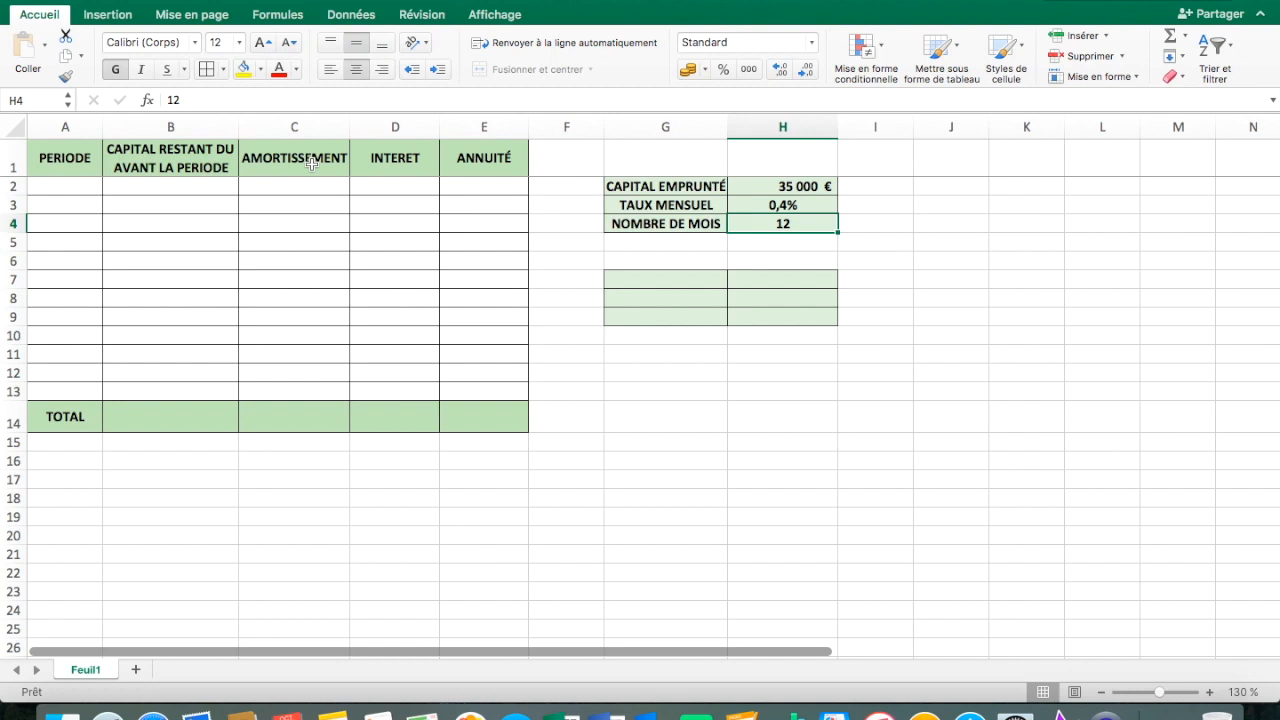
pyautogui.moveTo(80, 157); pyautogui.dragTo(503, 414)
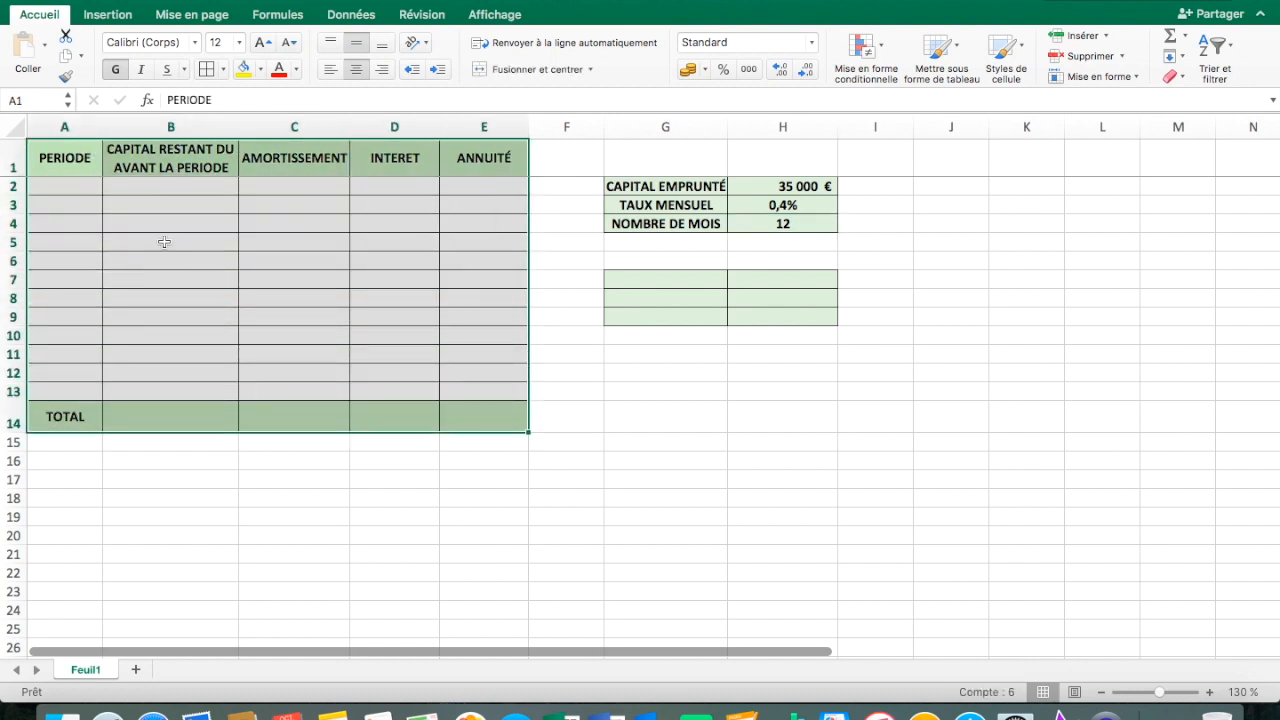
pyautogui.click(156, 240)
pyautogui.click(77, 153)
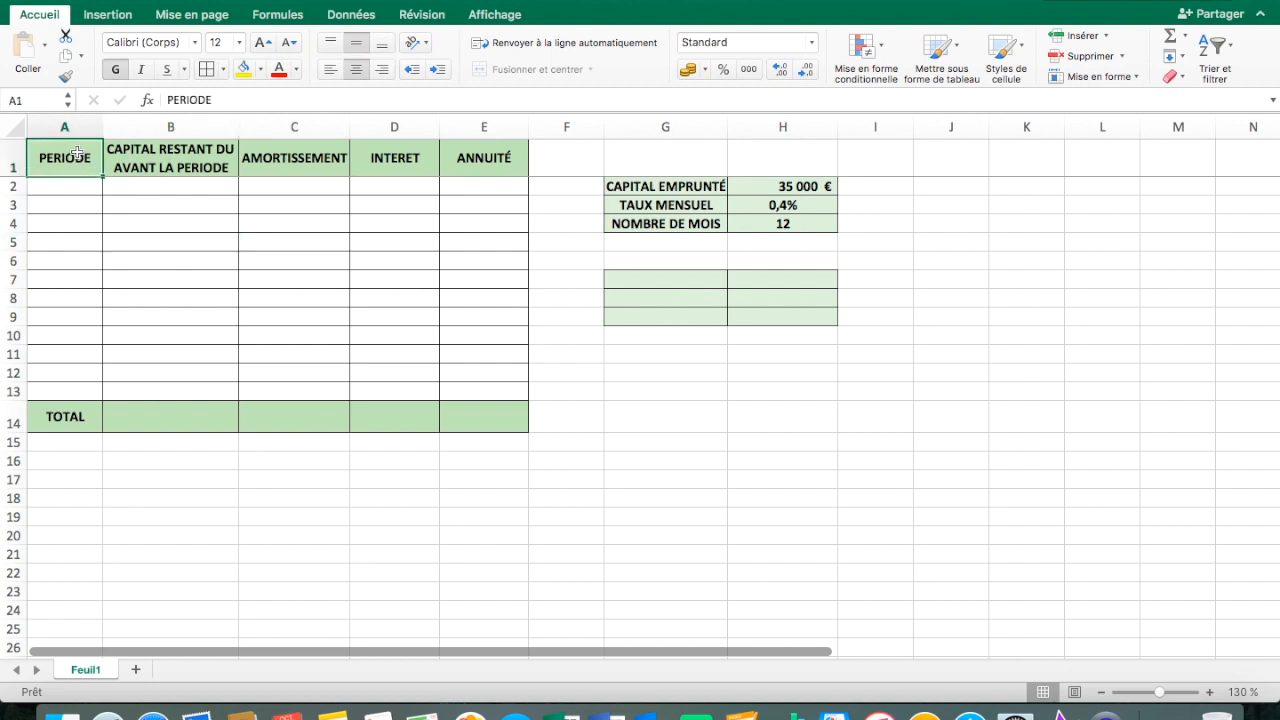
pyautogui.click(171, 155)
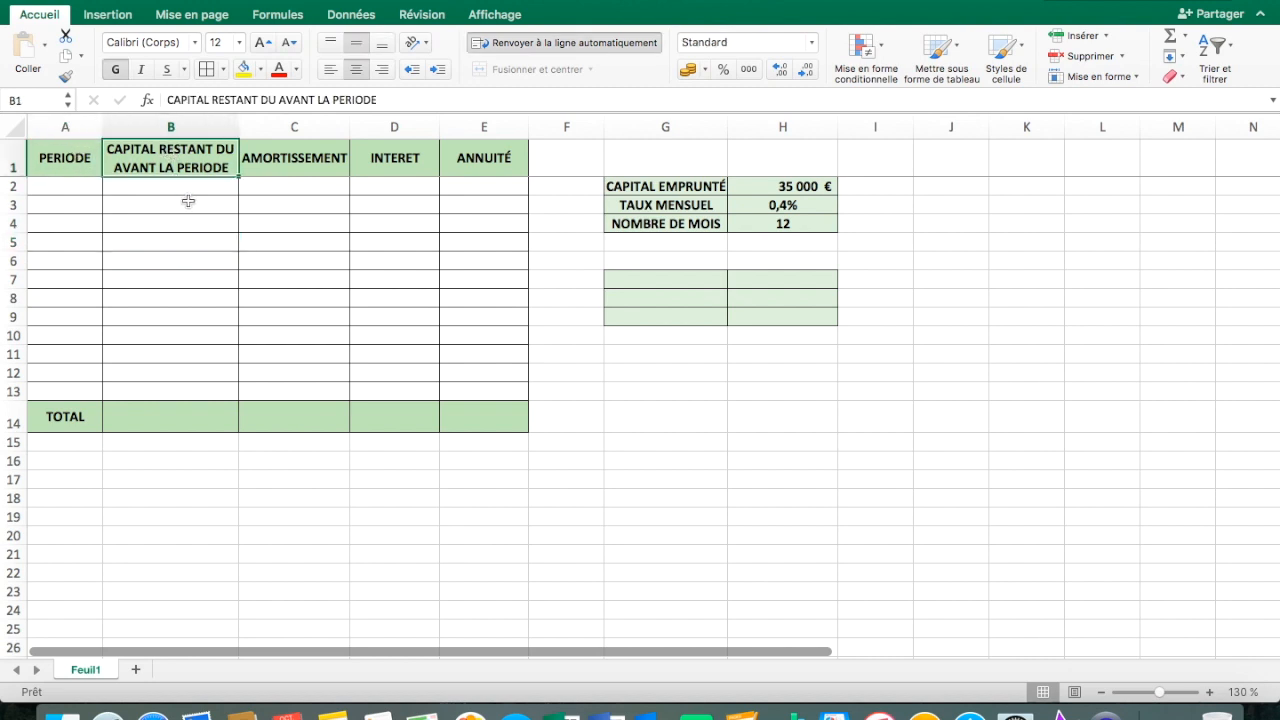
pyautogui.click(262, 163)
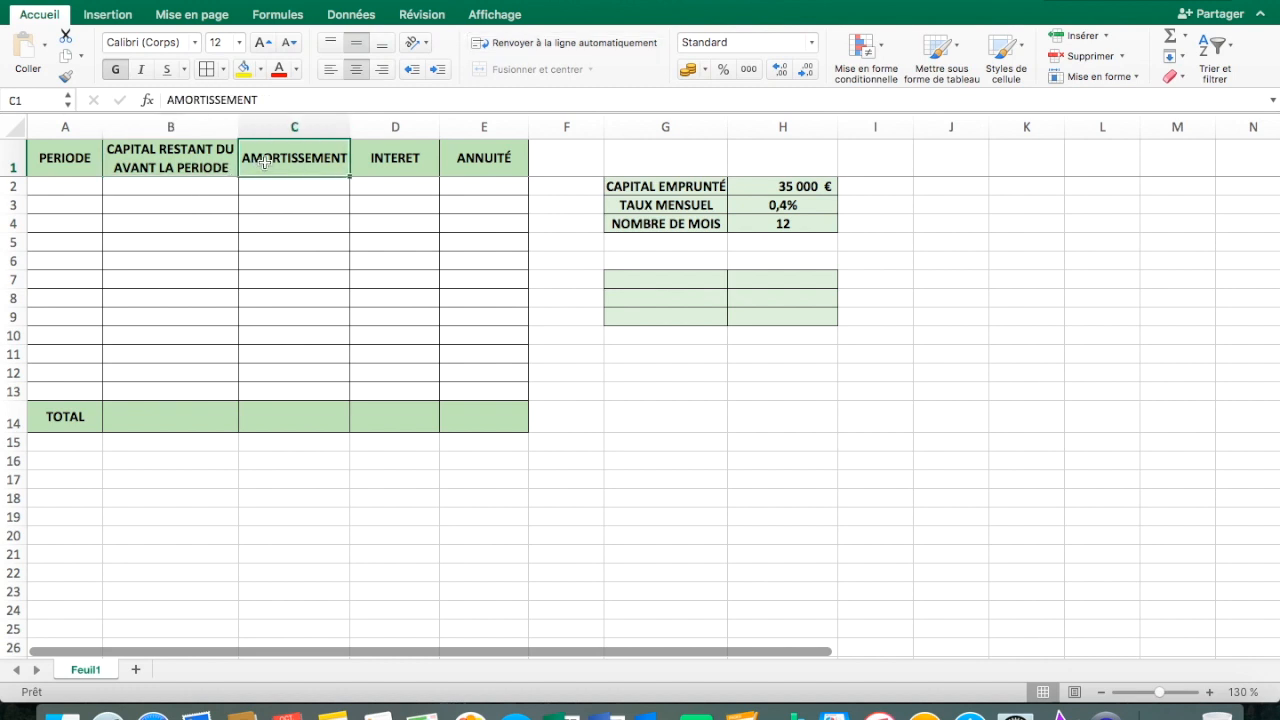
pyautogui.click(408, 159)
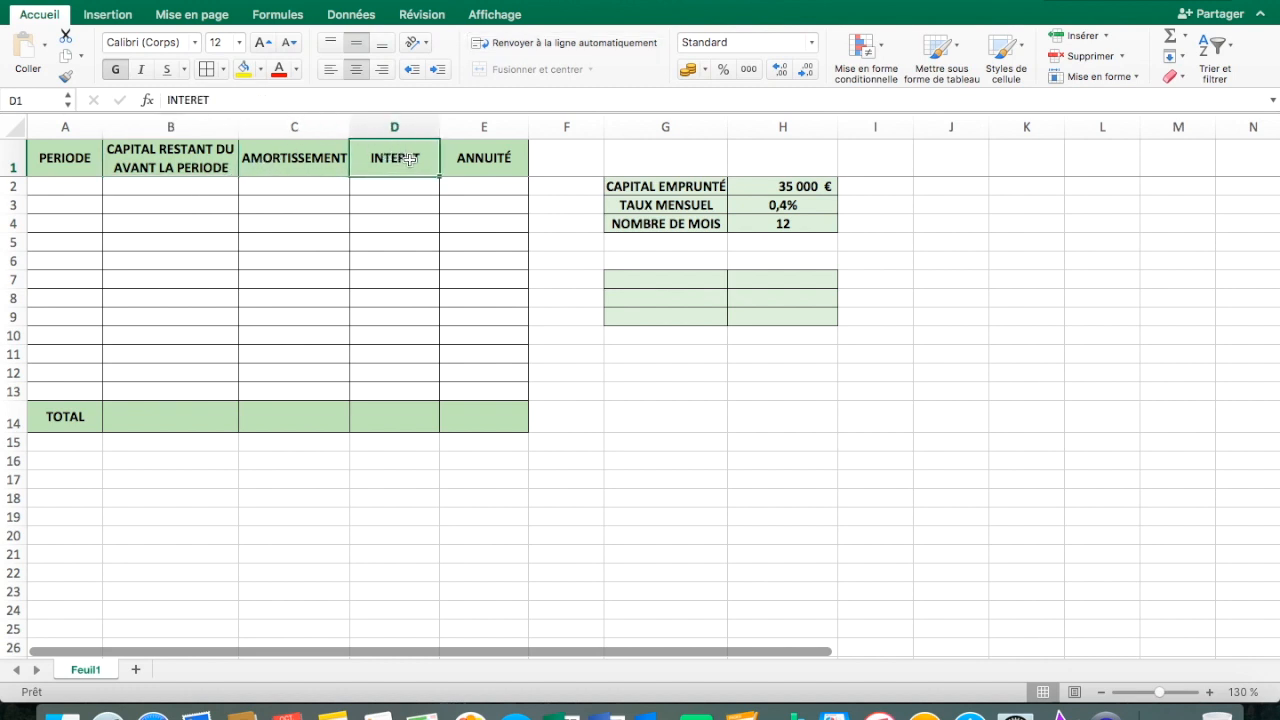
pyautogui.click(480, 157)
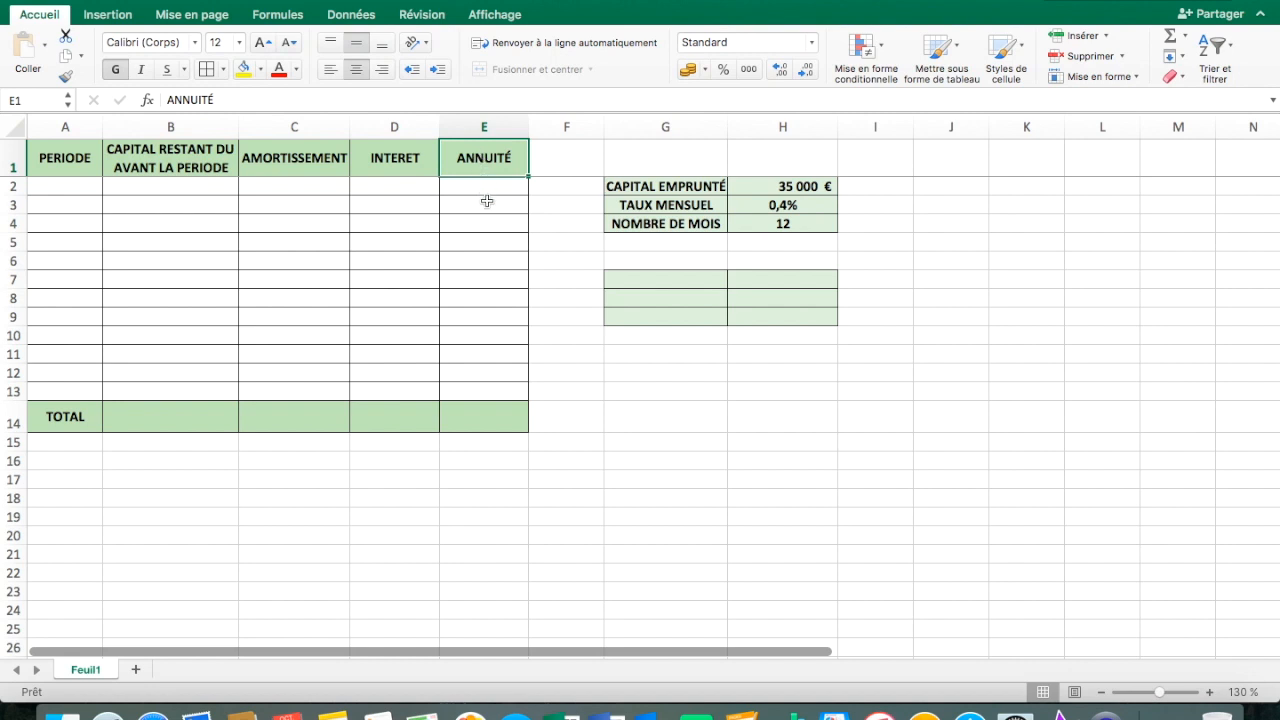
pyautogui.click(488, 204)
pyautogui.click(490, 261)
pyautogui.click(491, 316)
pyautogui.click(491, 355)
pyautogui.click(491, 374)
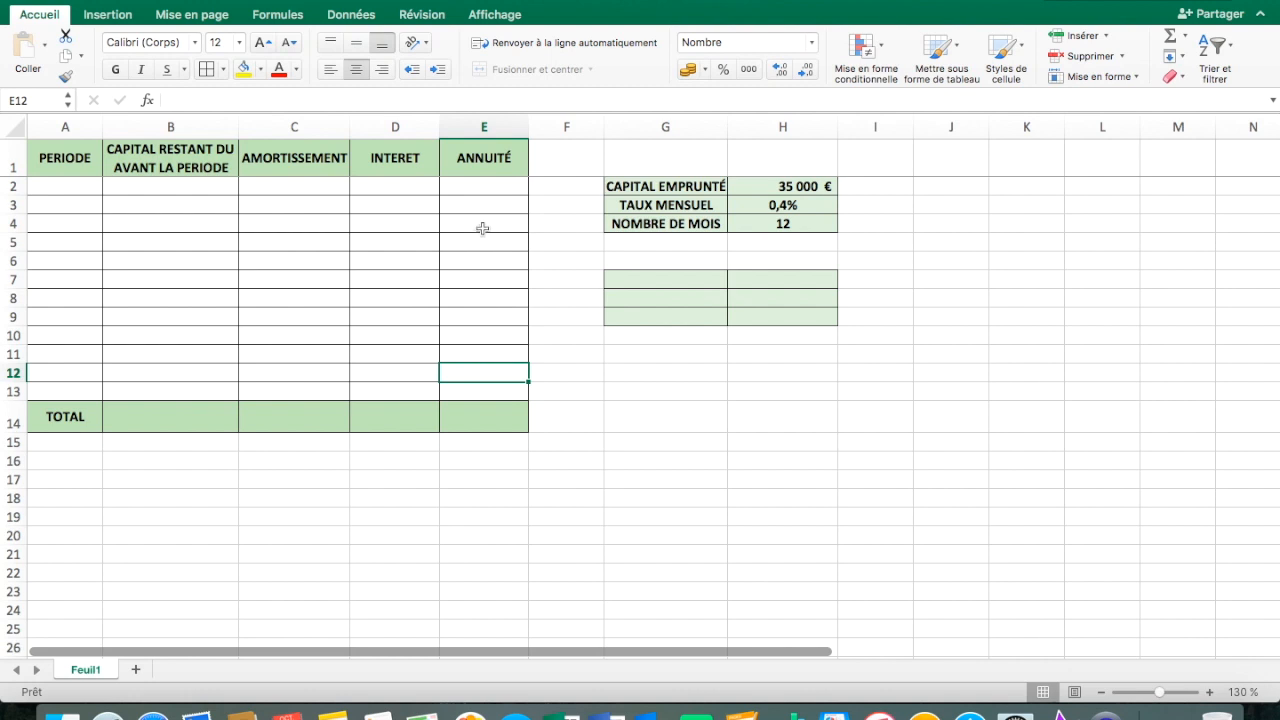
# Step: Number the periods 1 to 12 in A2:A13 by entering 1 and 2 and extending the series
pyautogui.click(74, 186)
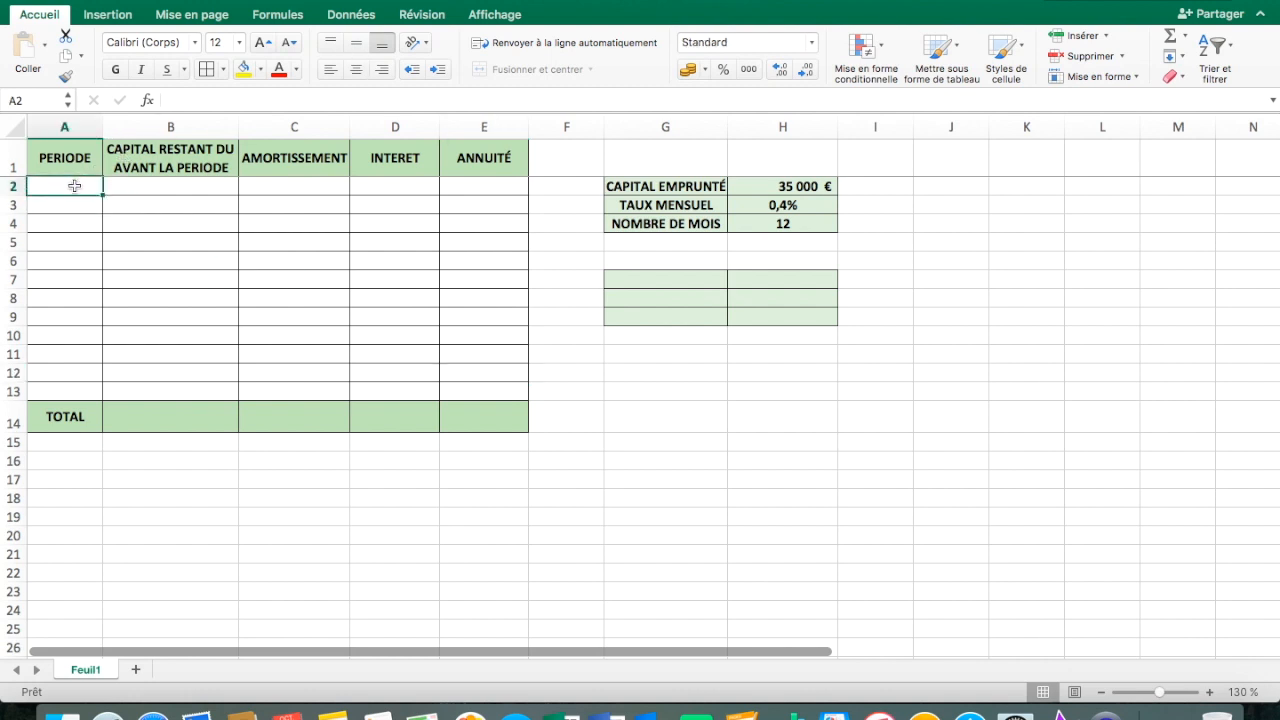
pyautogui.write('1')
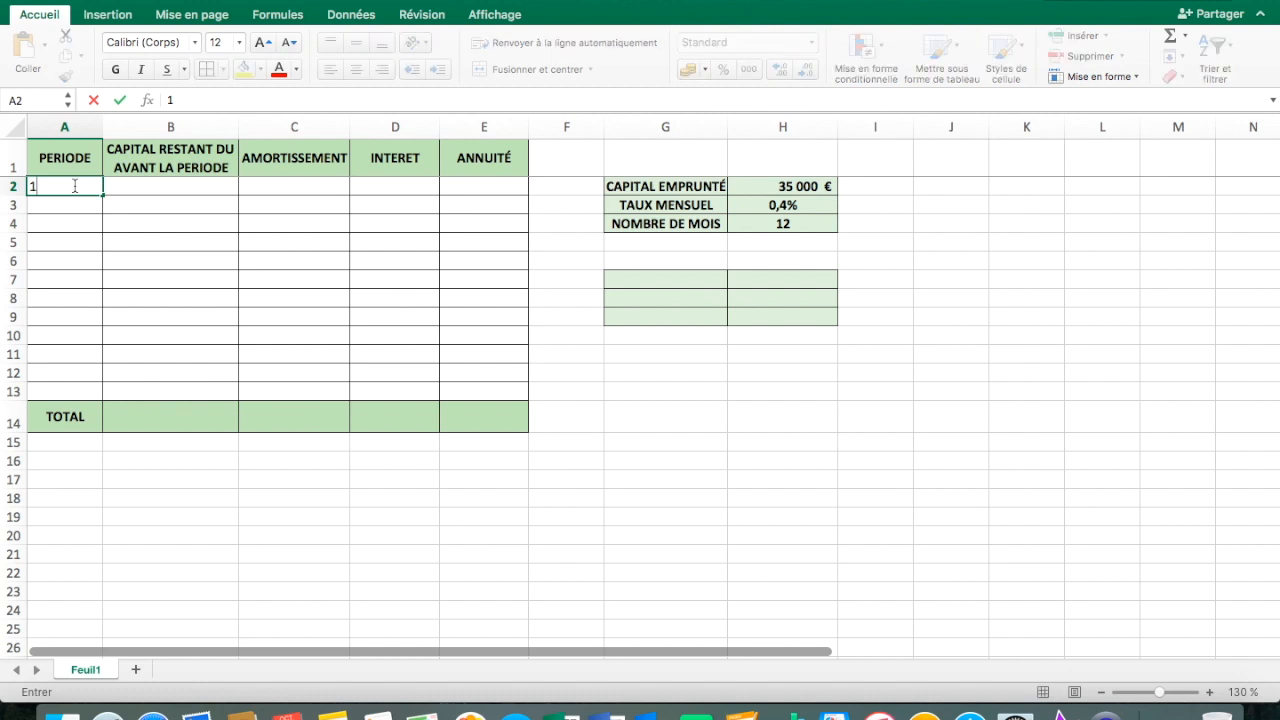
pyautogui.press('Return')
pyautogui.write('2')
pyautogui.click(127, 197)
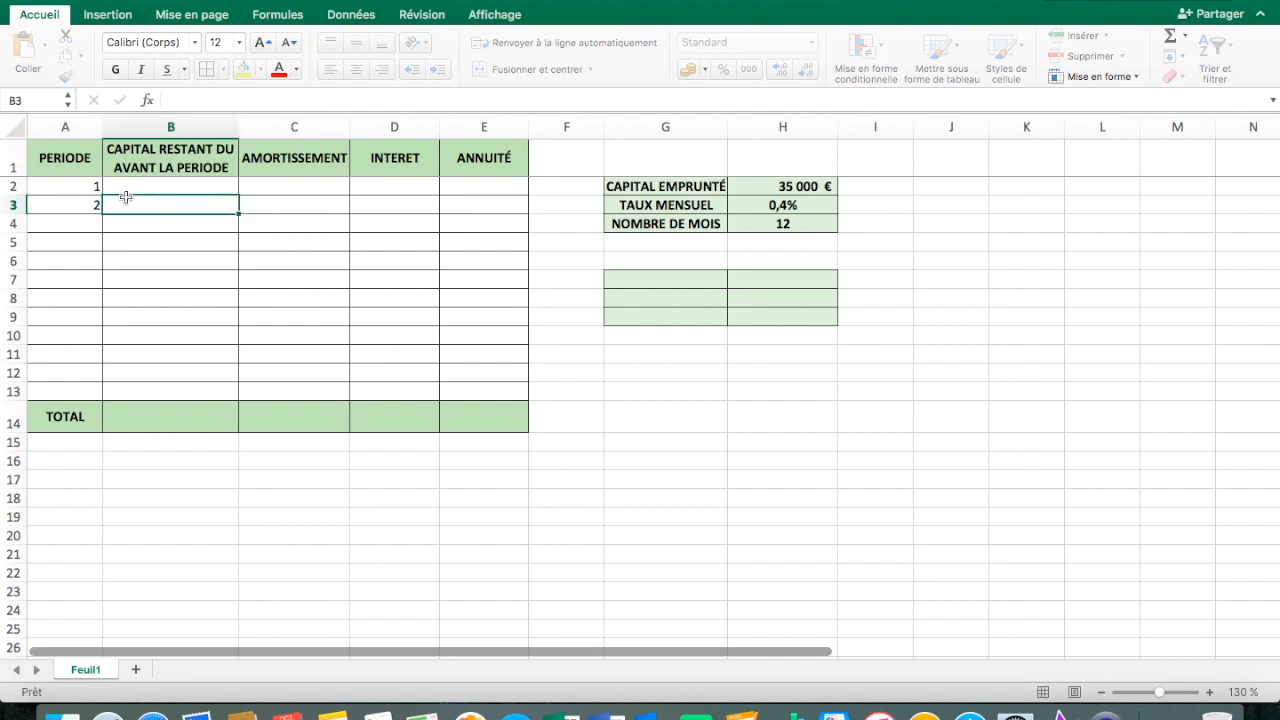
pyautogui.moveTo(88, 186); pyautogui.dragTo(90, 204)
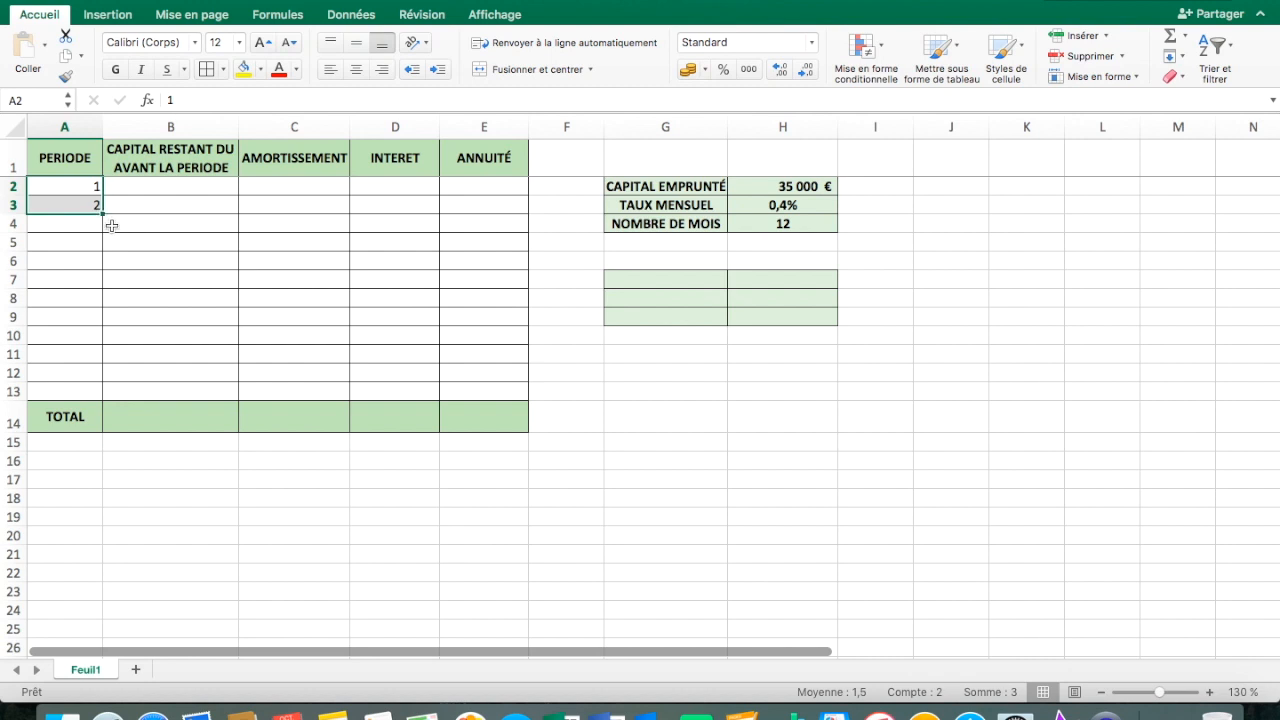
pyautogui.moveTo(101, 212); pyautogui.dragTo(112, 397)
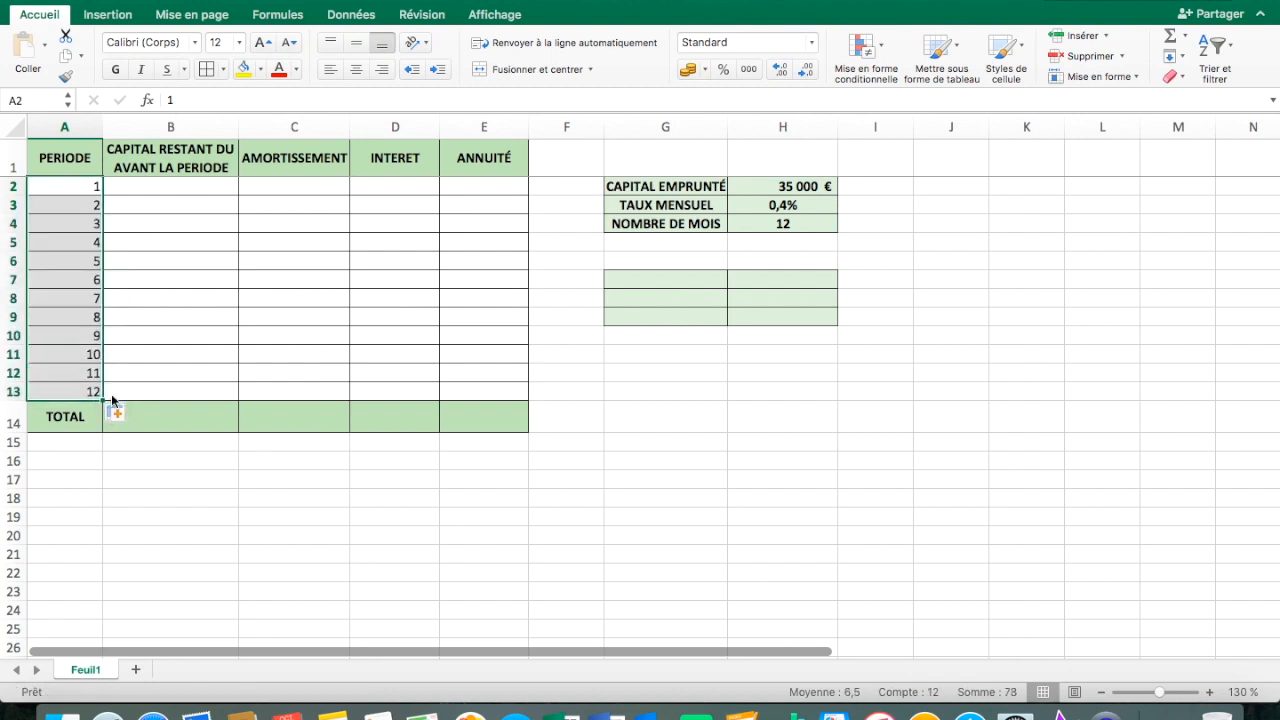
# Step: Enter 35000 in B2 as the remaining capital before period 1
pyautogui.click(159, 188)
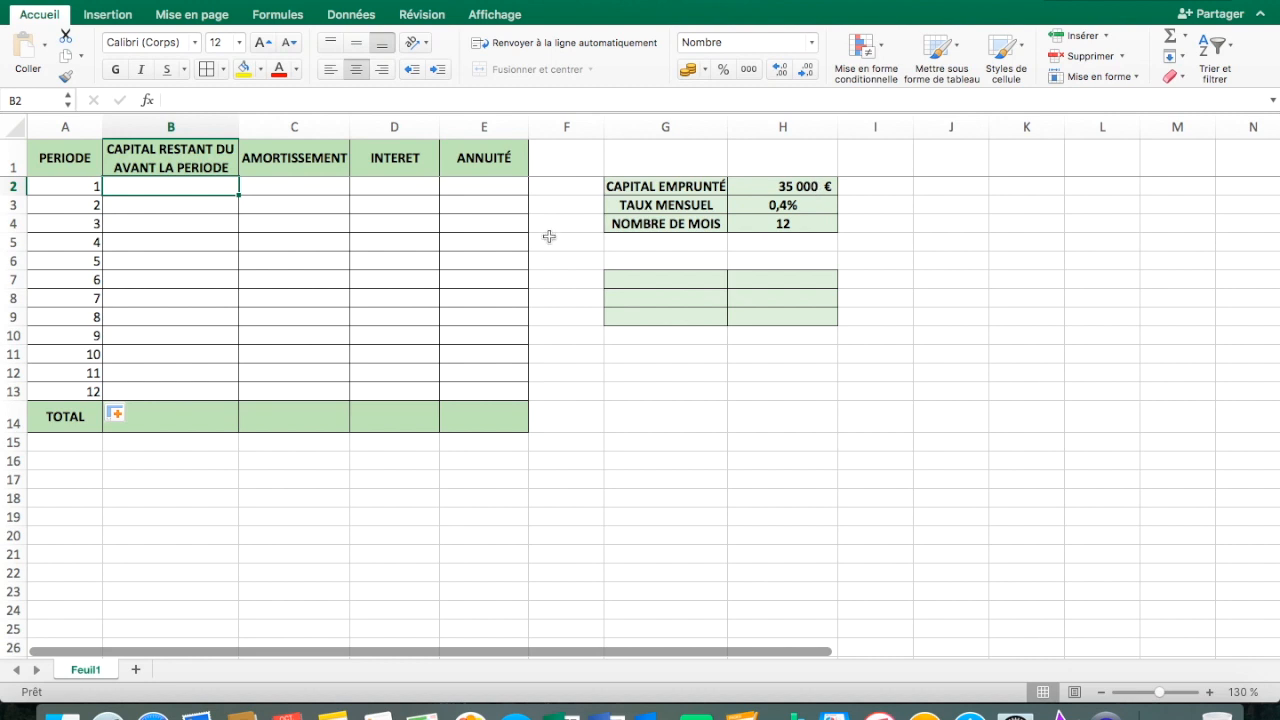
pyautogui.write('35000')
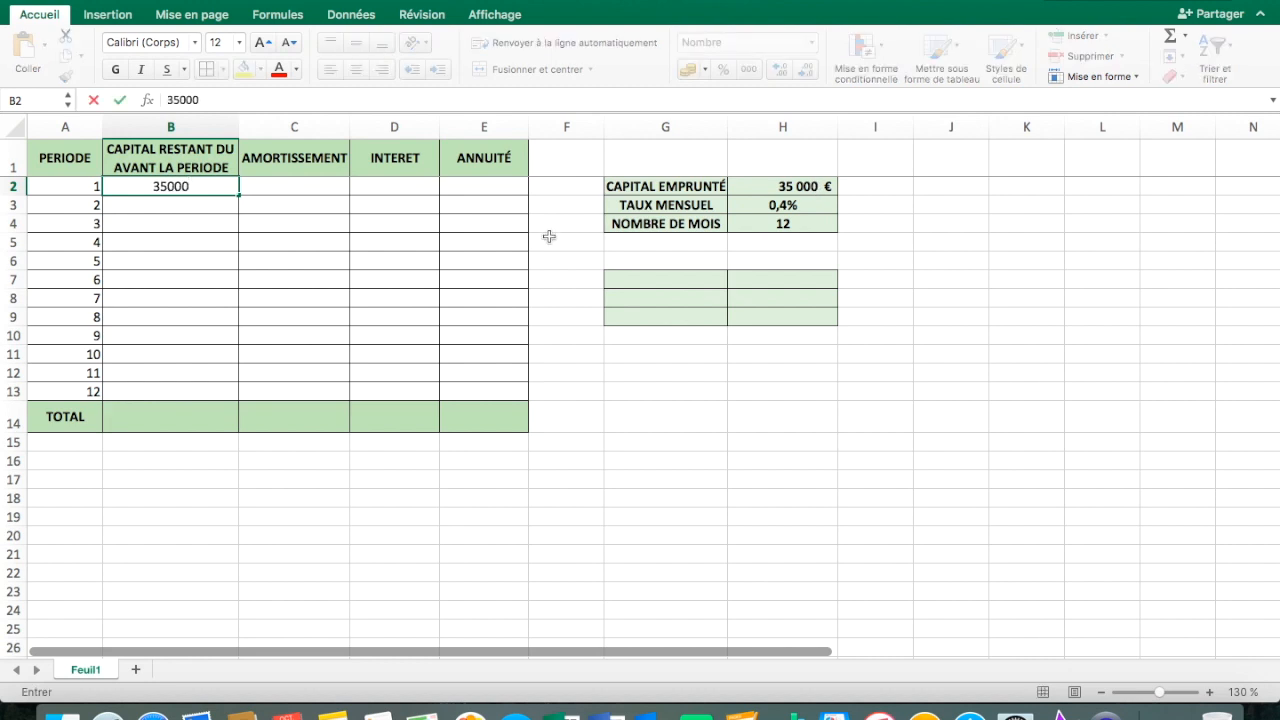
pyautogui.click(347, 242)
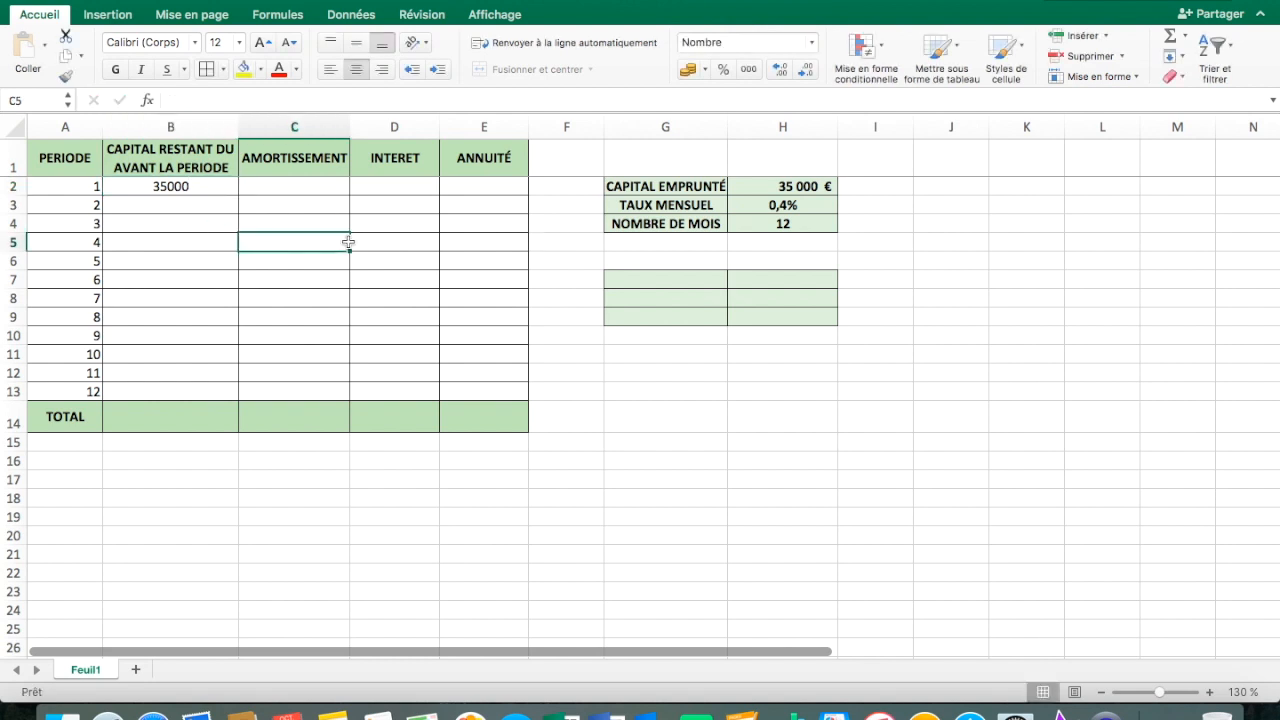
# Step: Examine the AMORTISSEMENT, INTERET and ANNUITÉ columns and the empty green block G7:H9
pyautogui.click(277, 188)
pyautogui.click(284, 163)
pyautogui.click(386, 160)
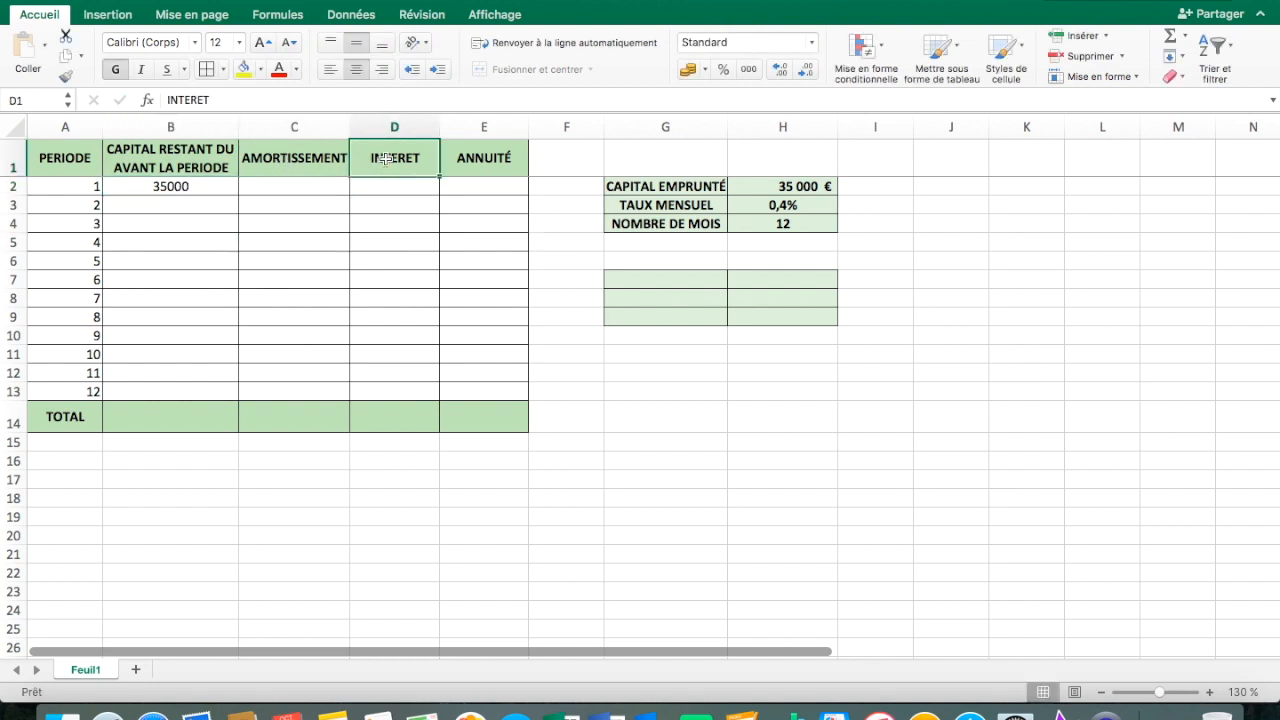
pyautogui.click(485, 160)
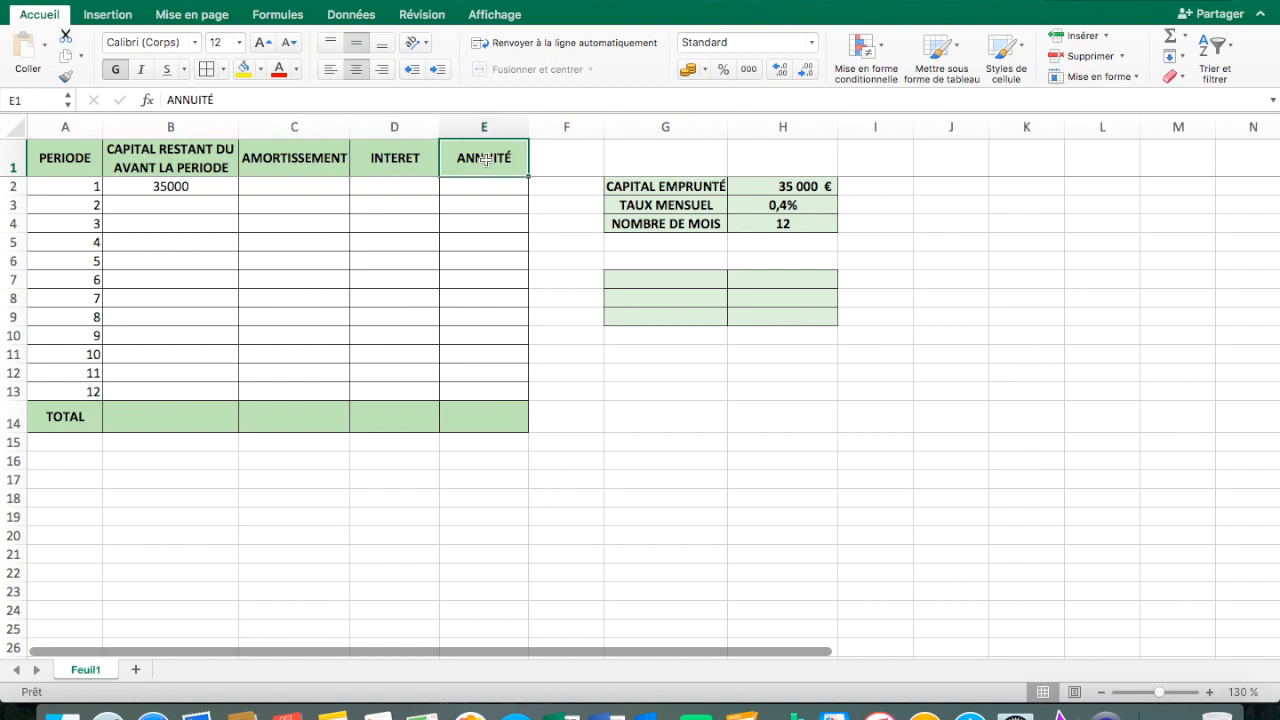
pyautogui.click(308, 188)
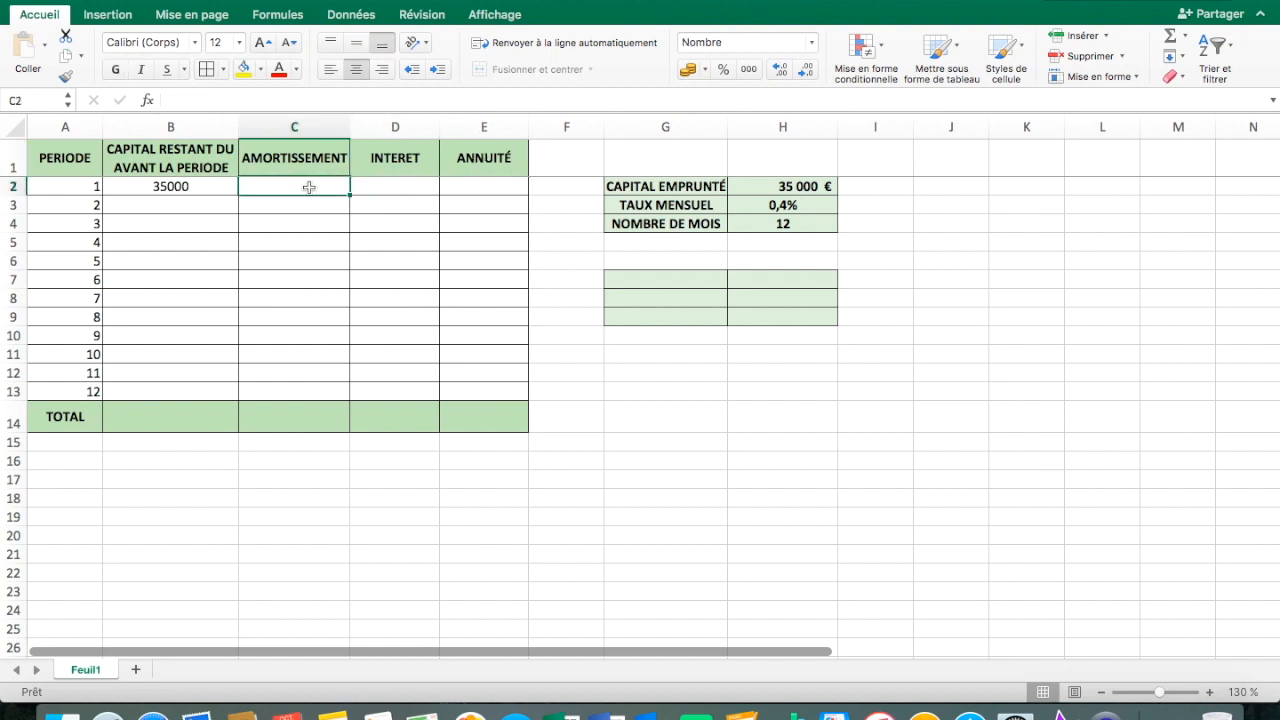
pyautogui.moveTo(638, 277); pyautogui.dragTo(762, 312)
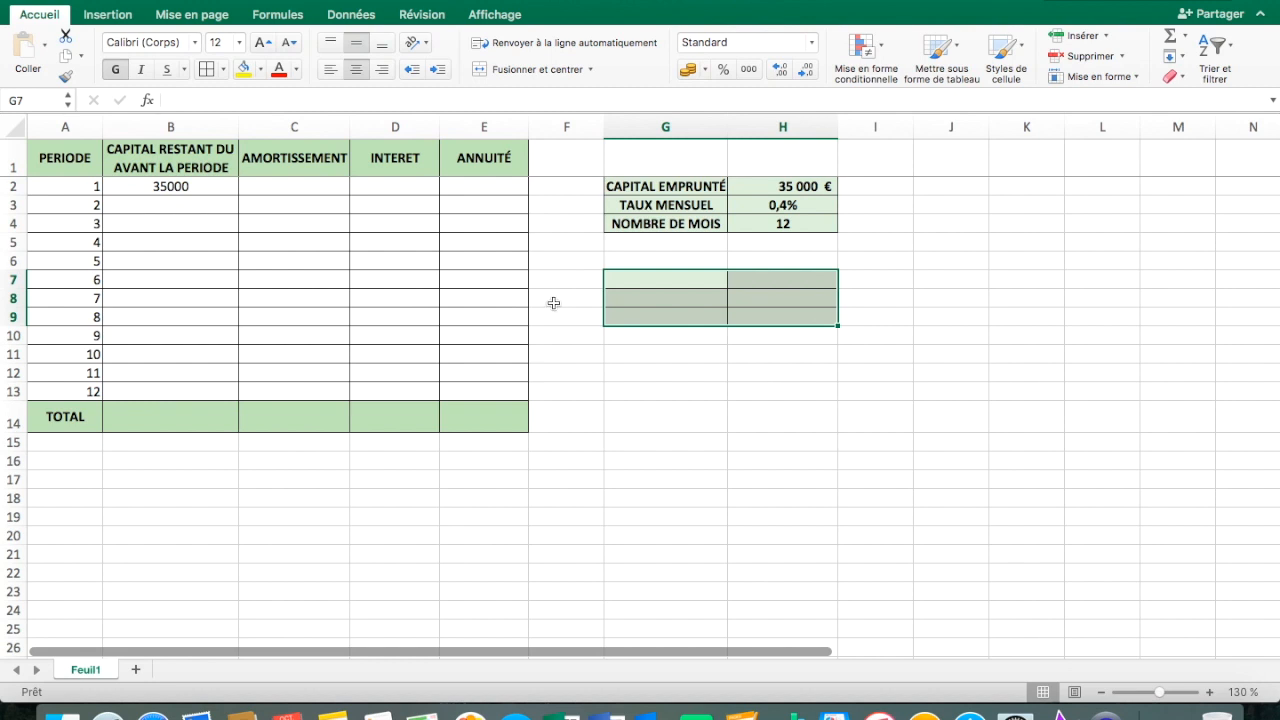
pyautogui.click(299, 186)
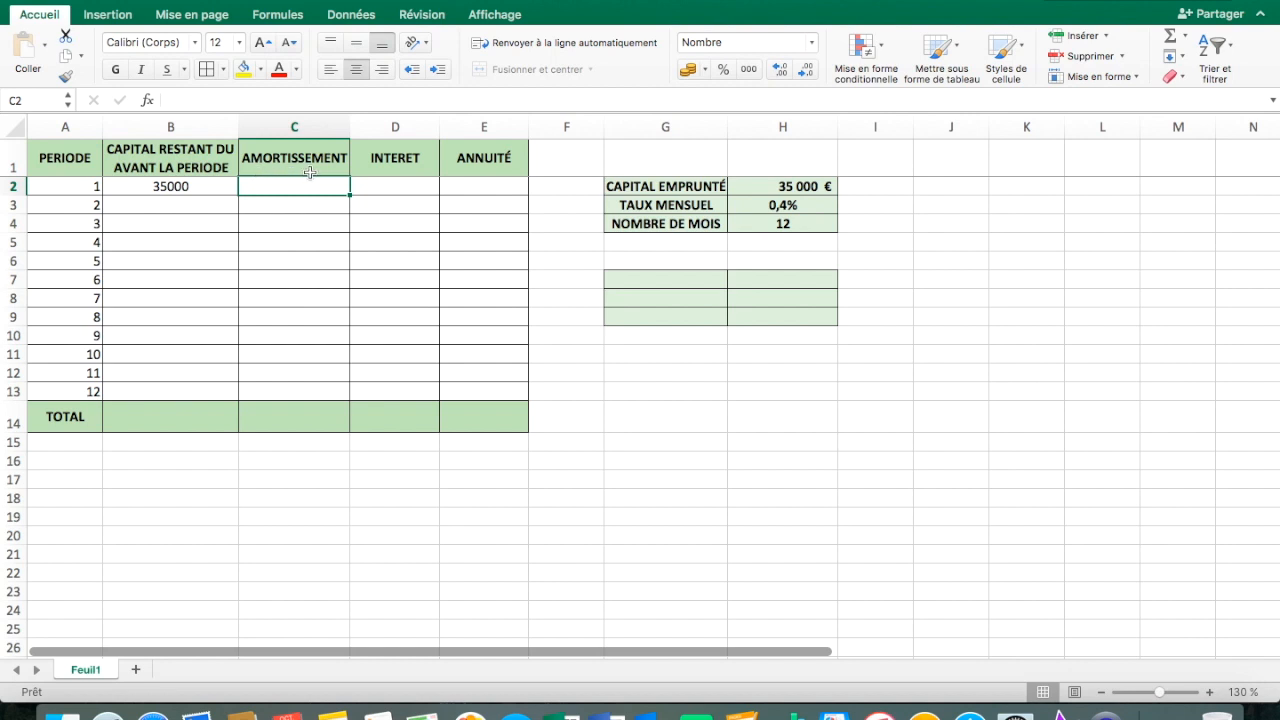
# Step: Enter PRINCPER in G7 and AMORTISSEMENT beside it in H7
pyautogui.click(631, 276)
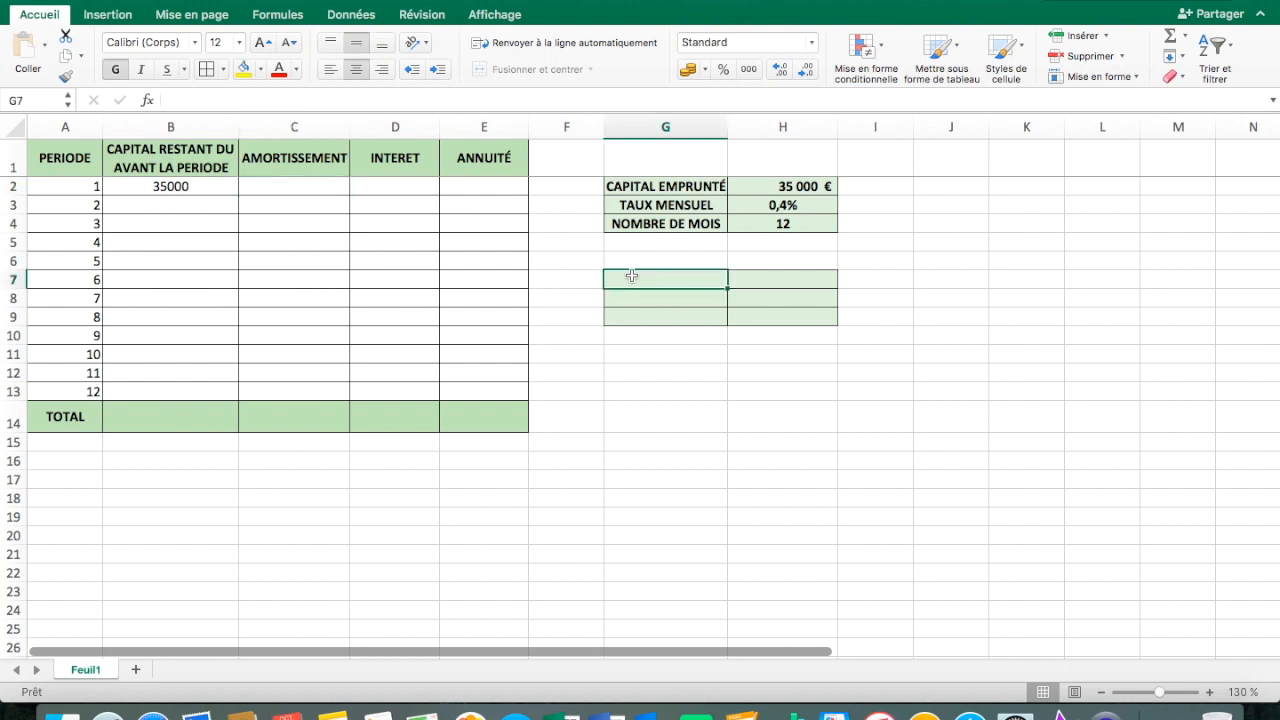
pyautogui.write('PR')
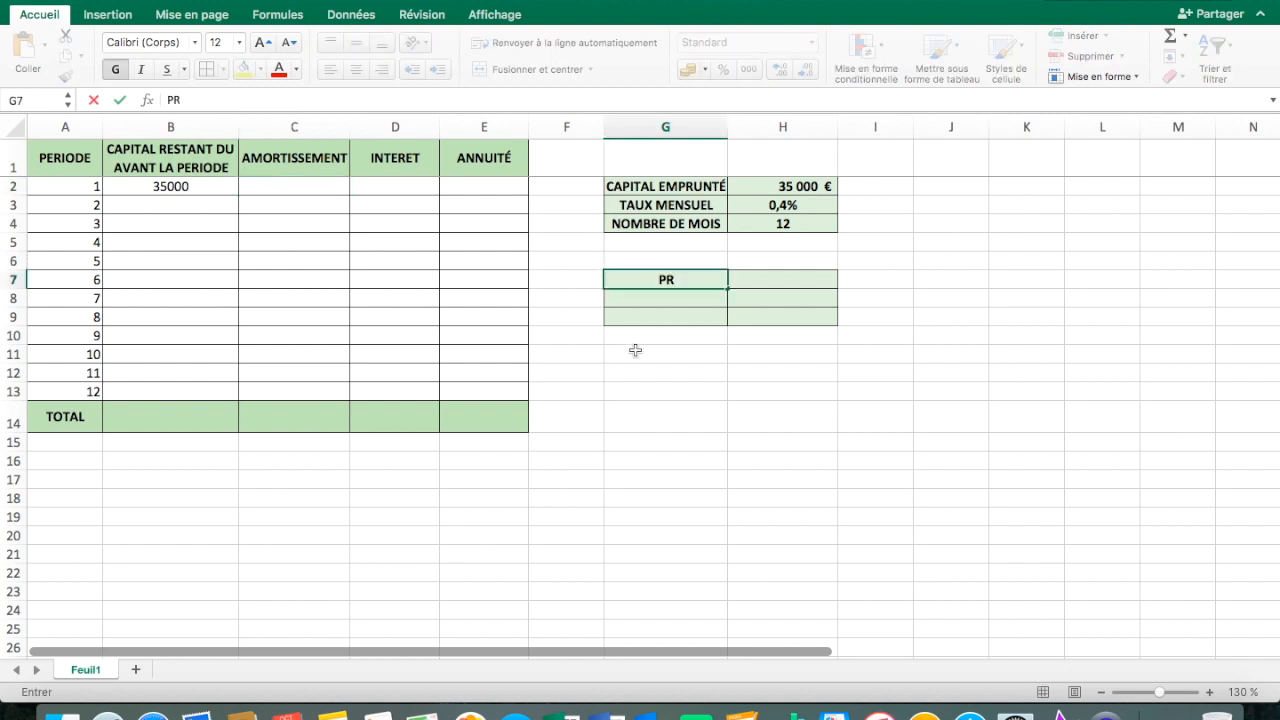
pyautogui.write('INCPER')
pyautogui.click(755, 281)
pyautogui.write('AMO')
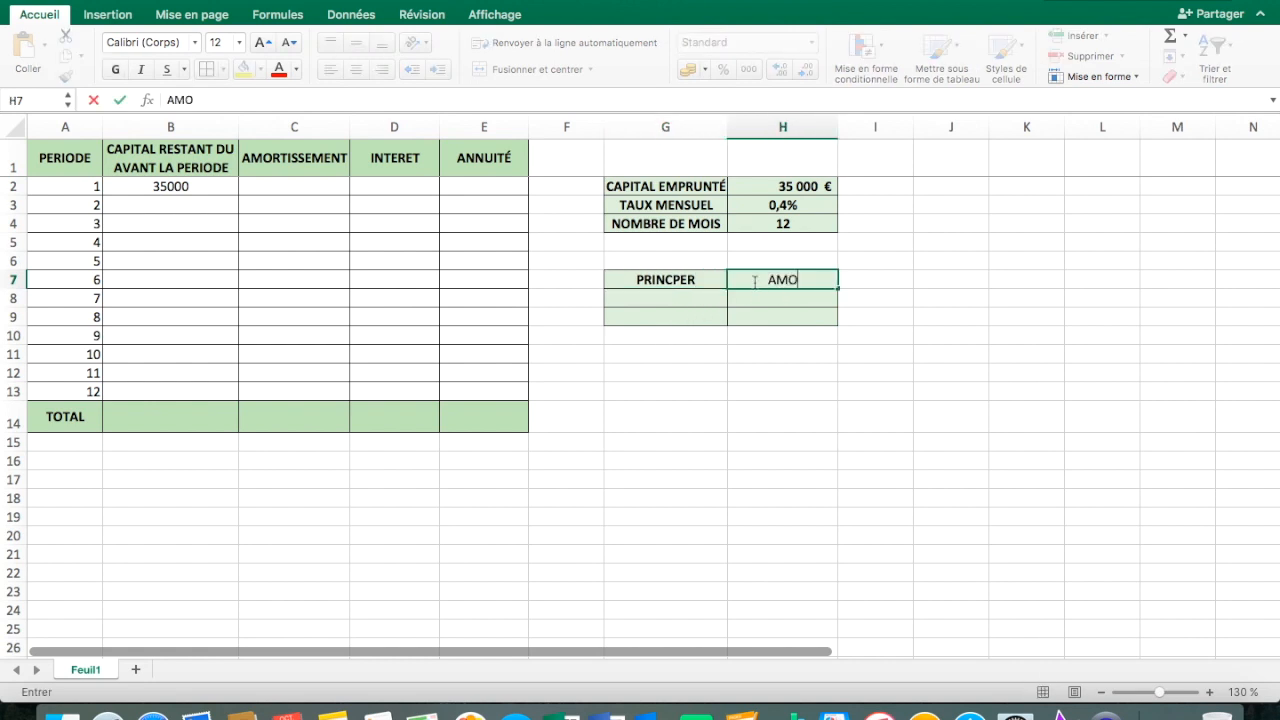
pyautogui.write('RTISSE')
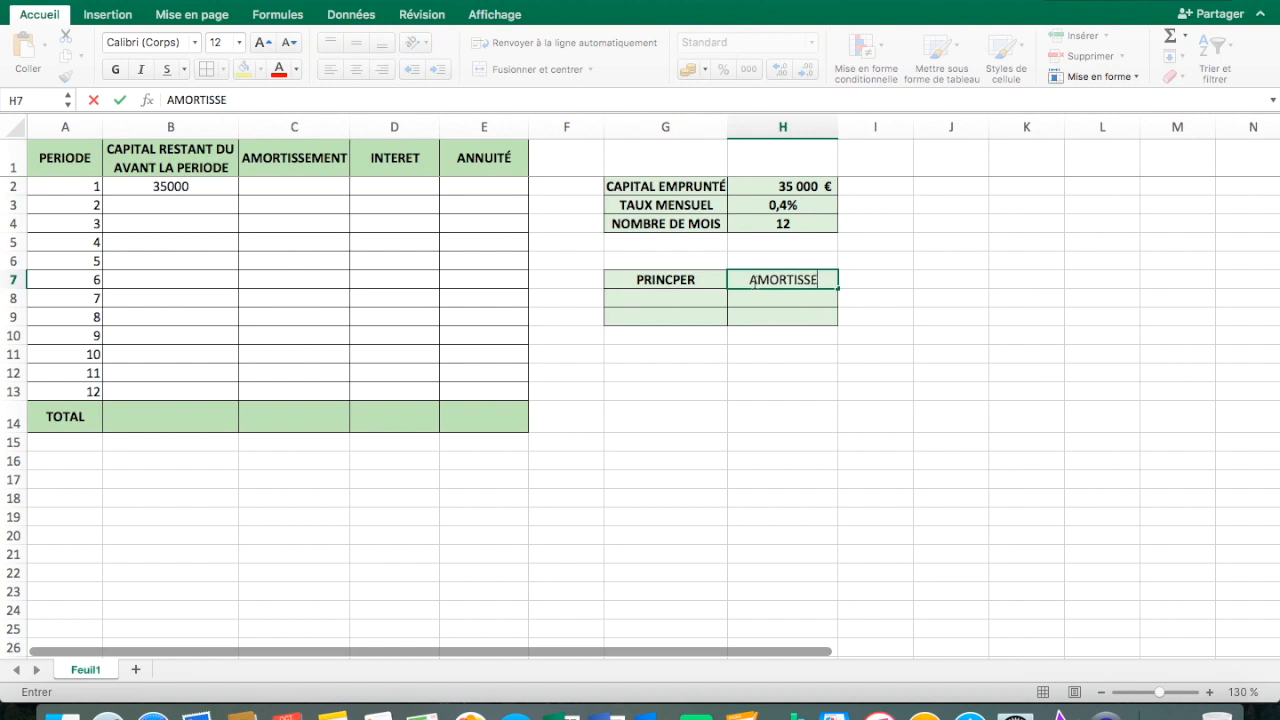
pyautogui.write('MENT')
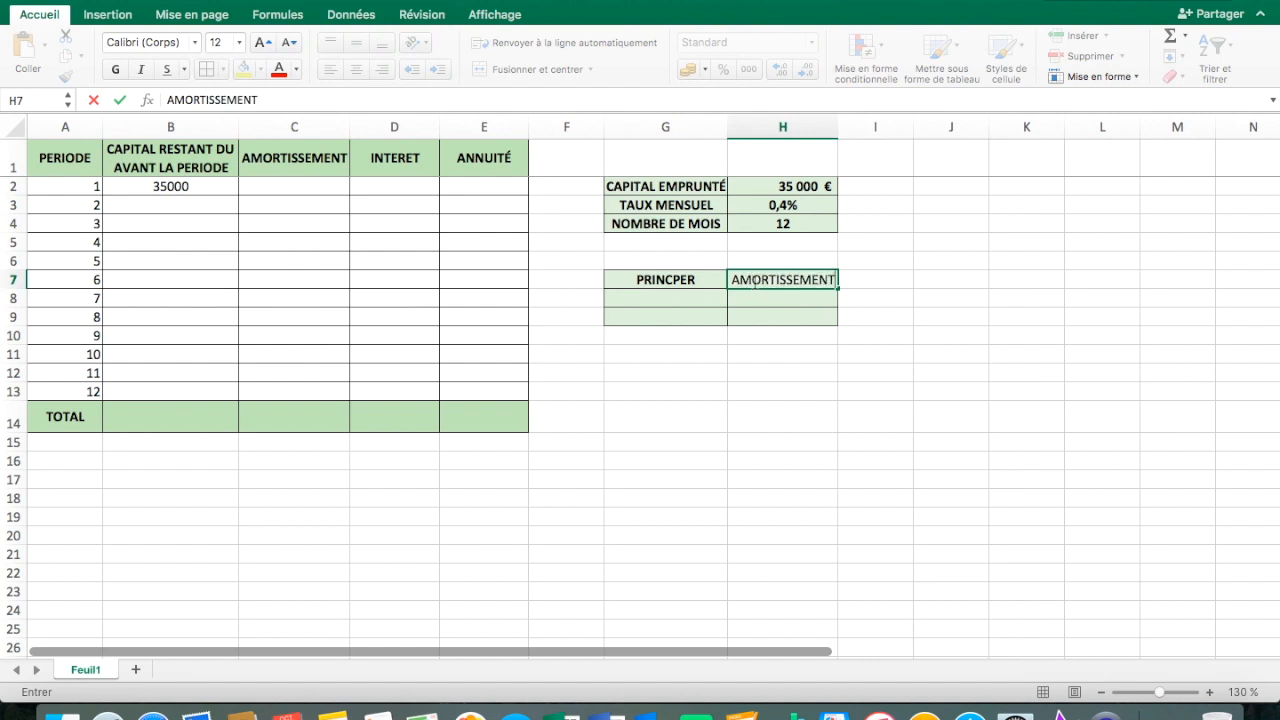
pyautogui.click(761, 352)
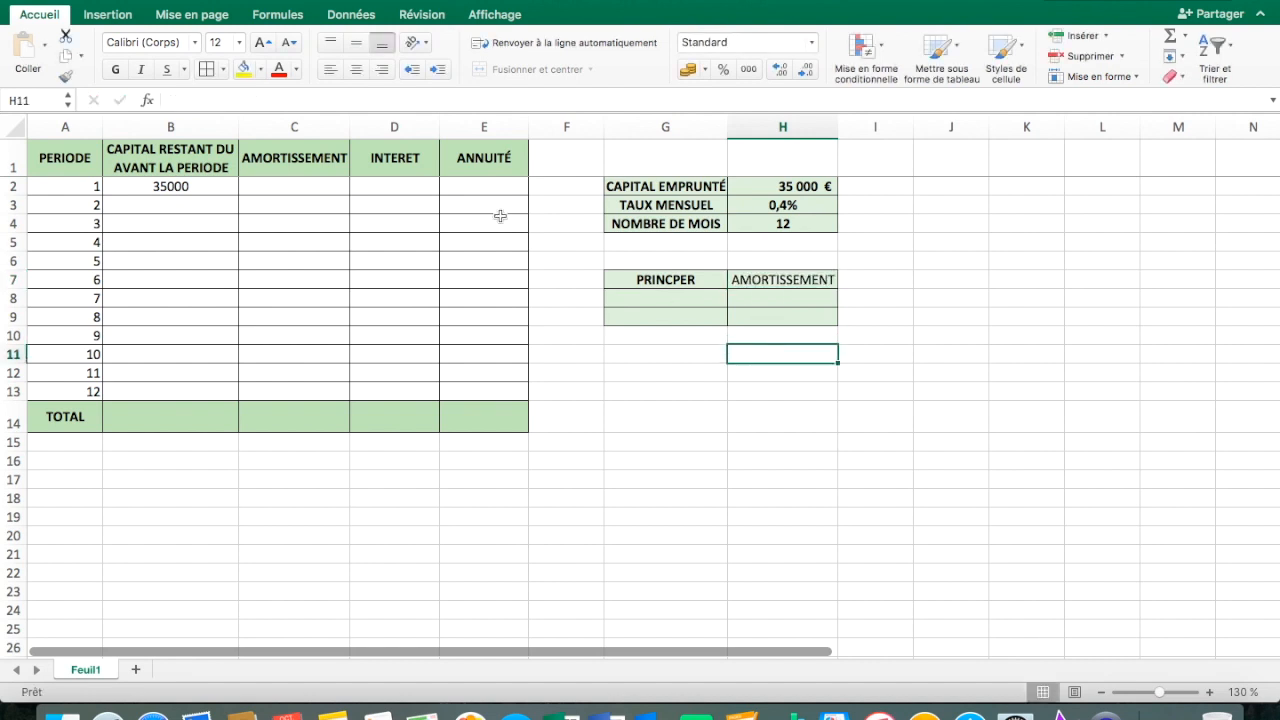
# Step: Calculate the period 1 amortization in C2 with the formula =PRINCPER(0,004;A2;12;35000;0)
pyautogui.click(329, 191)
pyautogui.write('=')
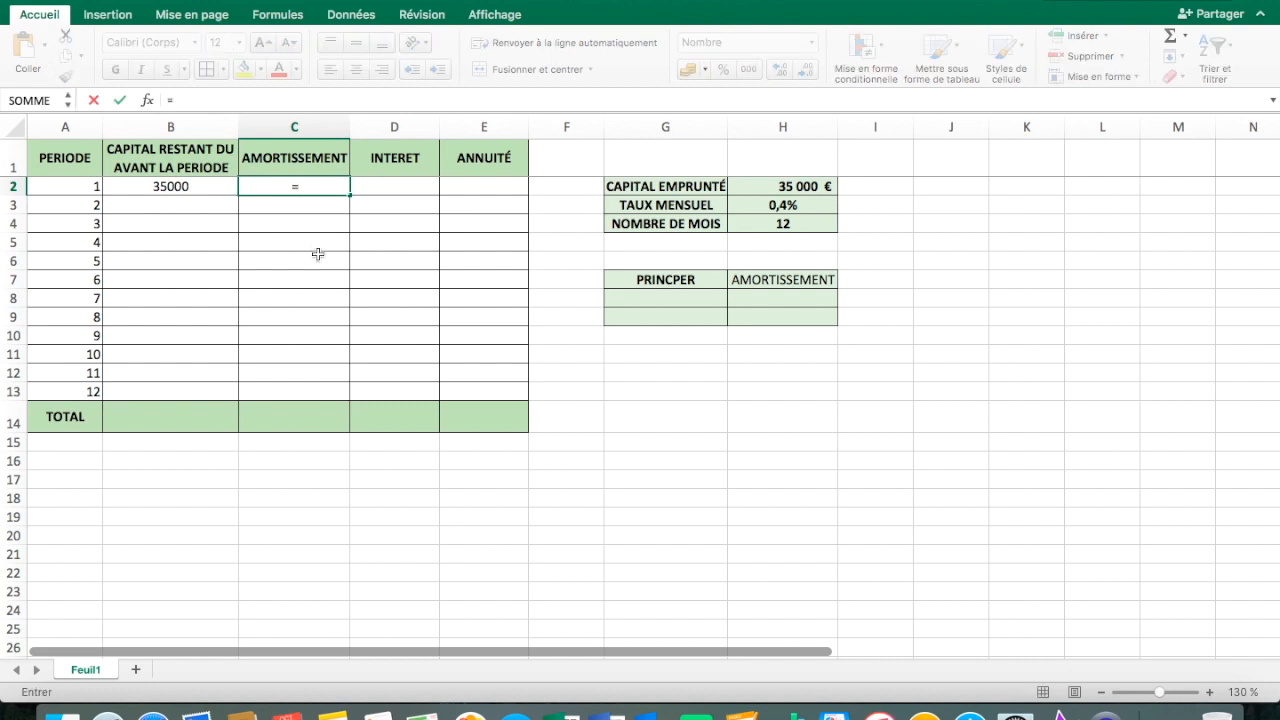
pyautogui.write('PRINC')
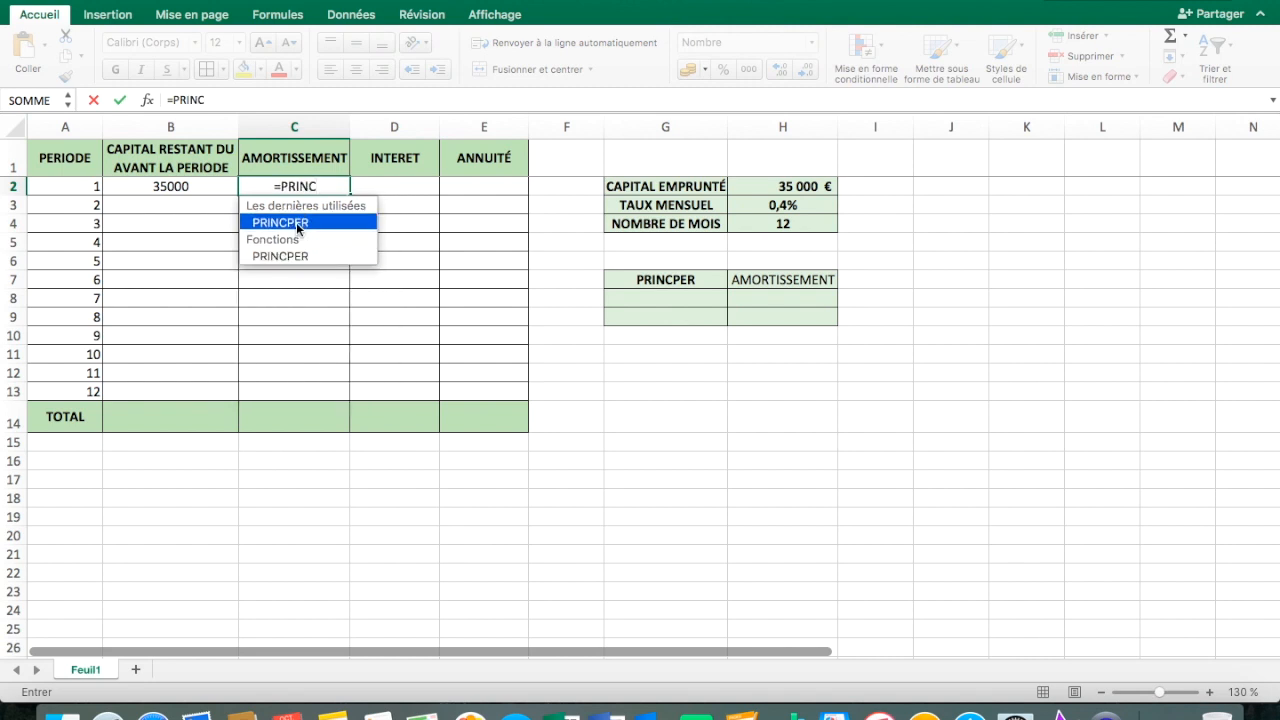
pyautogui.doubleClick(297, 228)
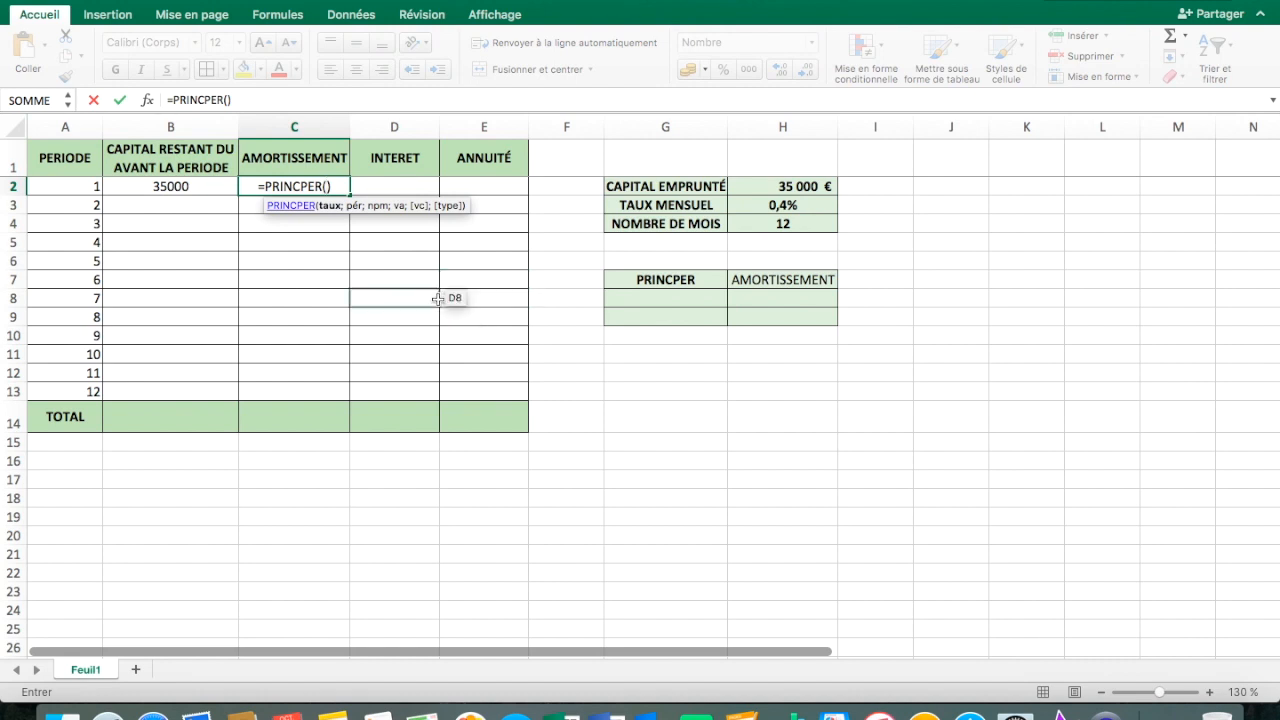
pyautogui.write('0,')
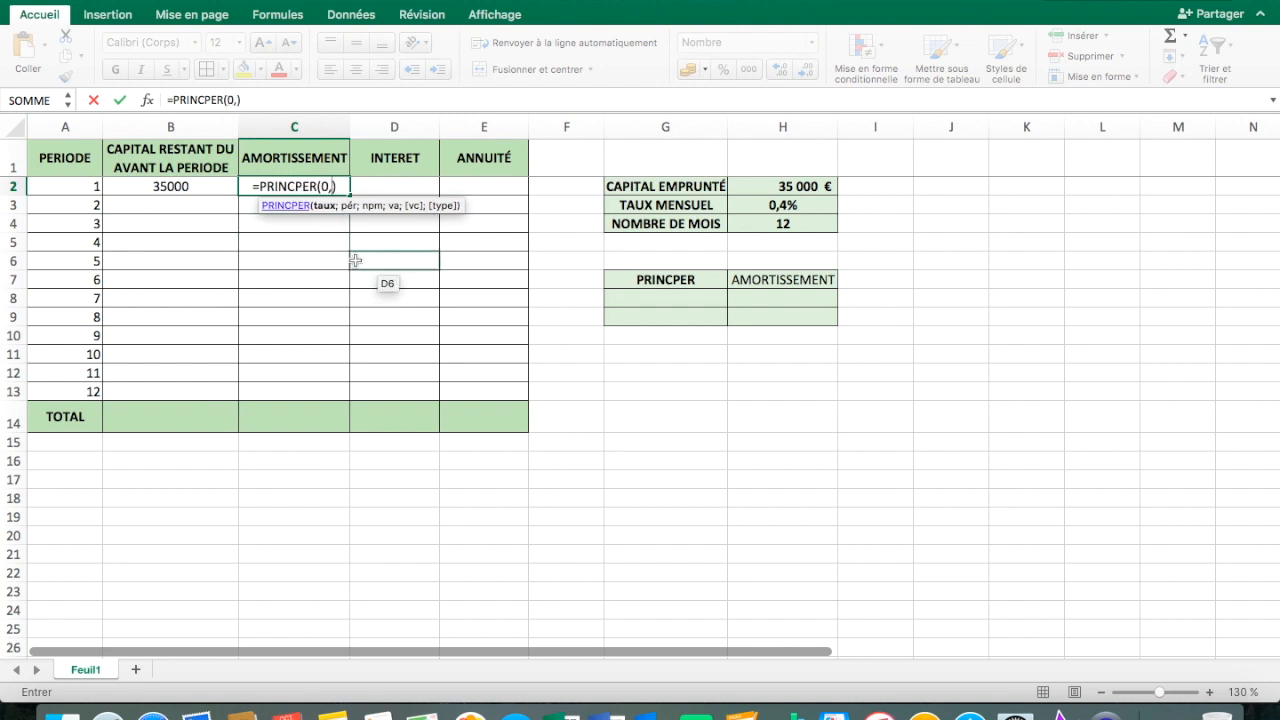
pyautogui.write('004')
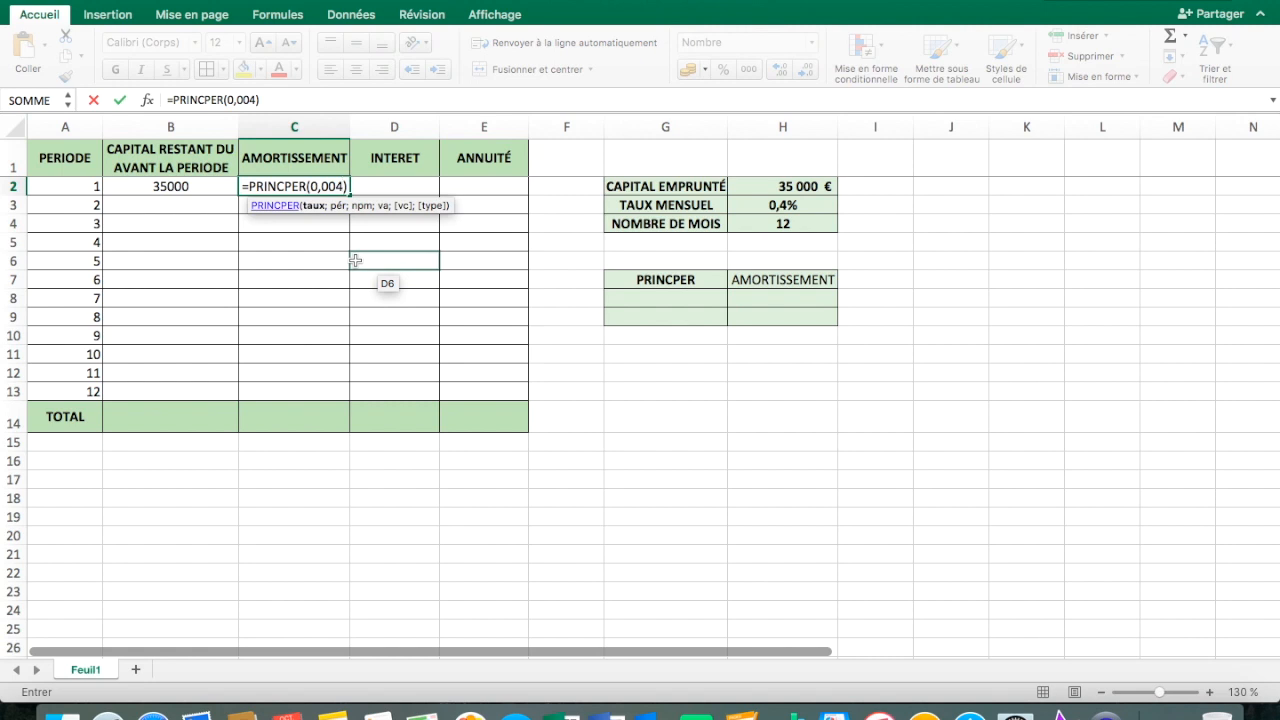
pyautogui.write(';')
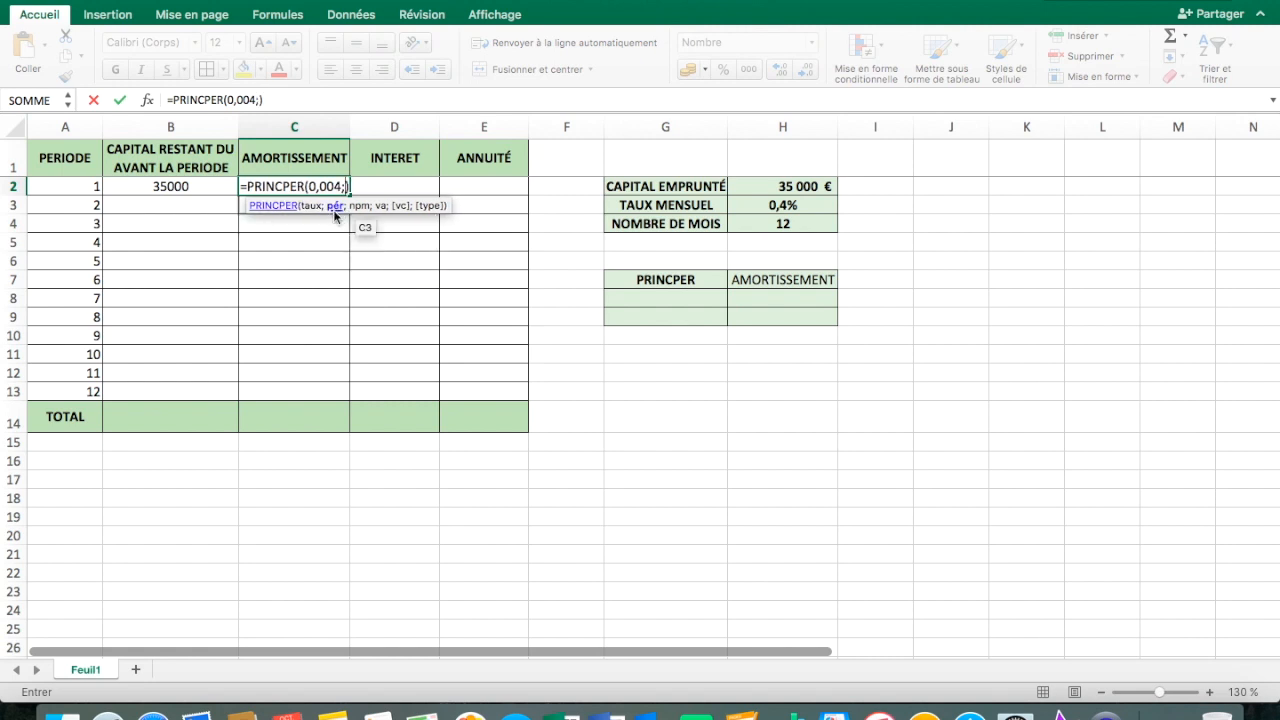
pyautogui.click(90, 188)
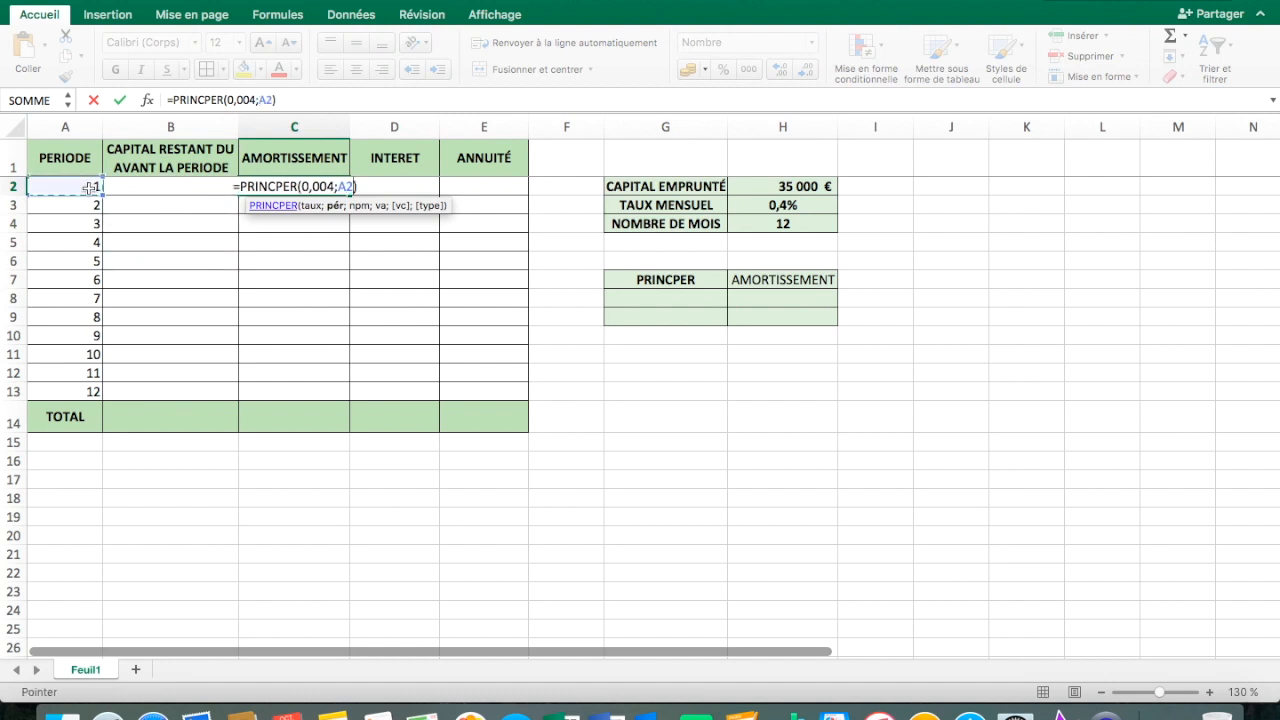
pyautogui.write(';')
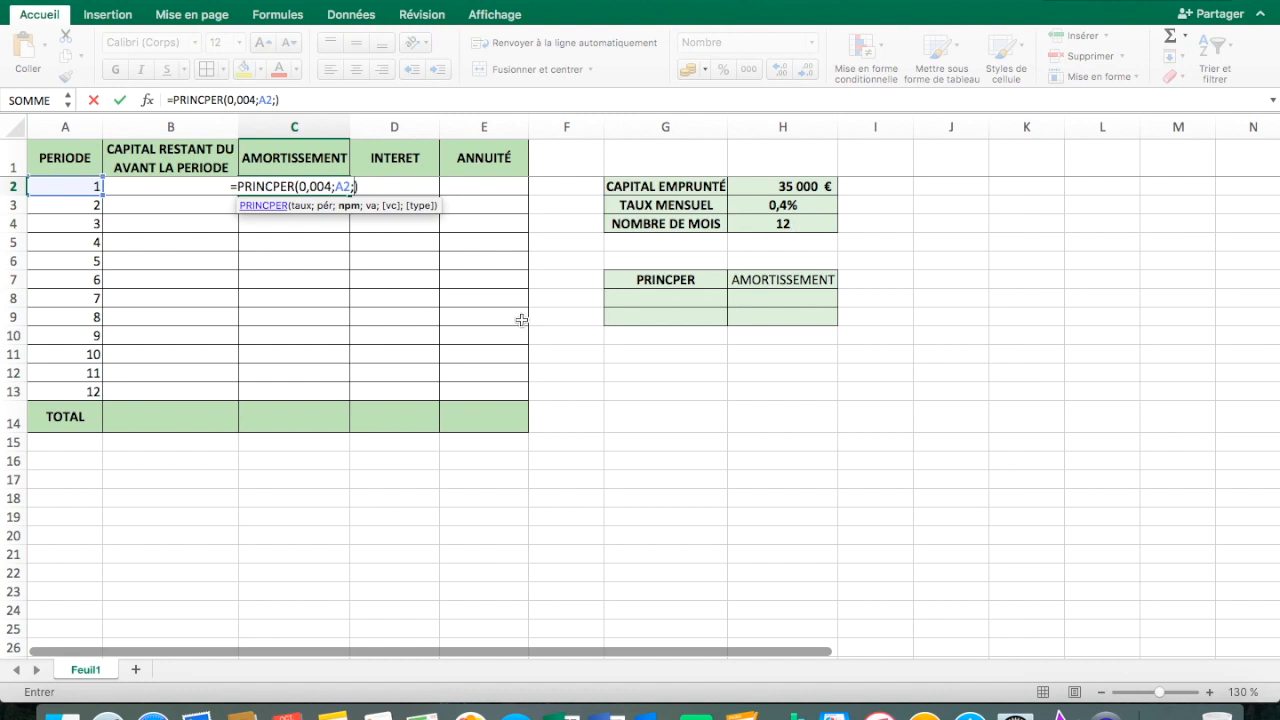
pyautogui.write('12')
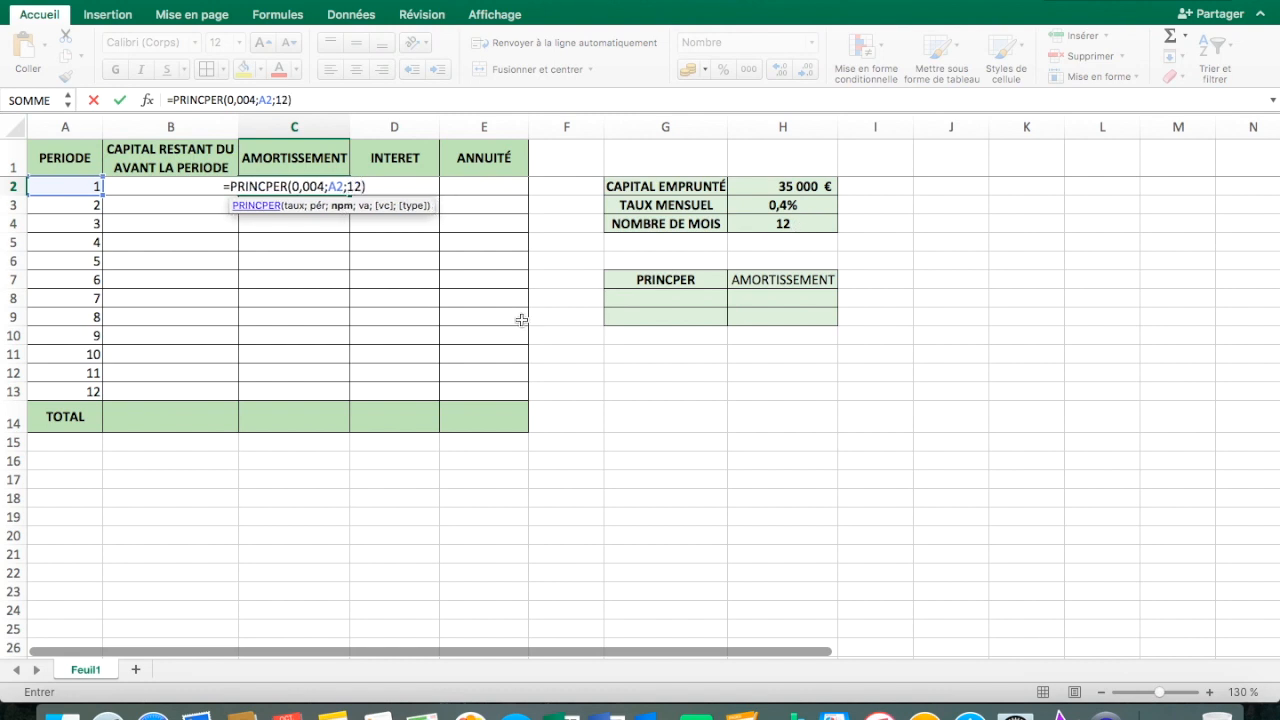
pyautogui.write(';')
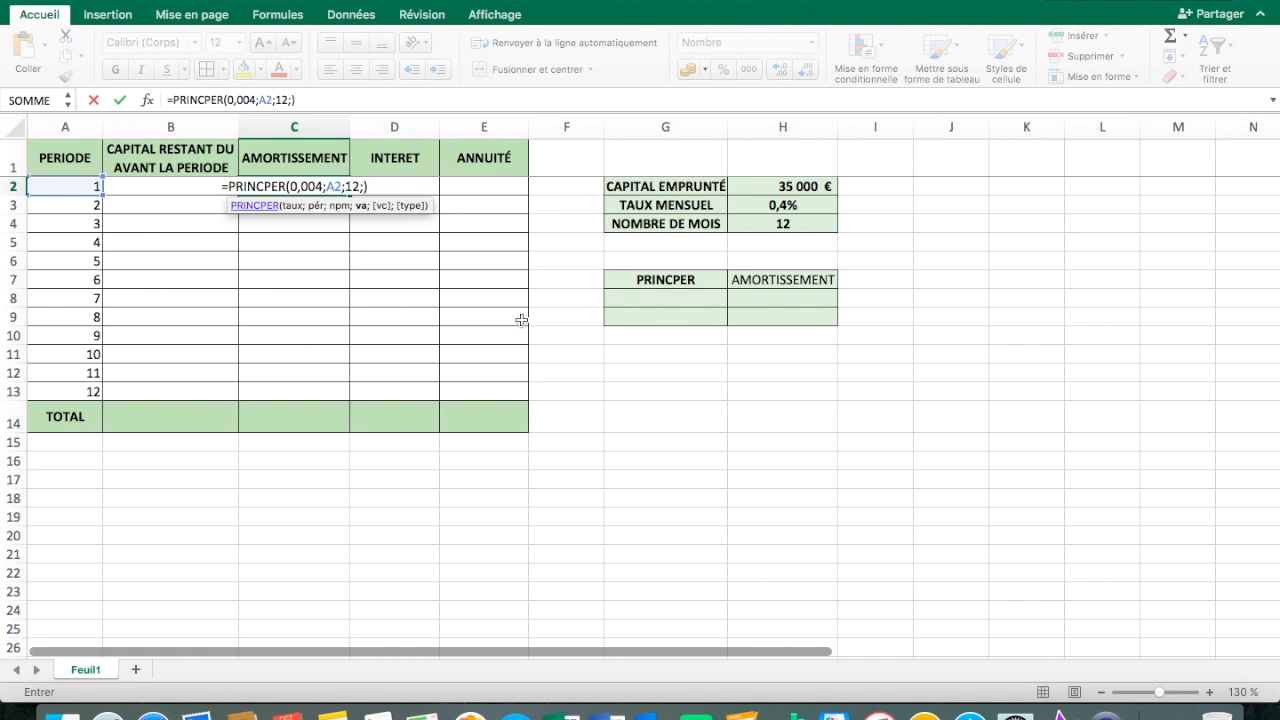
pyautogui.write('35000')
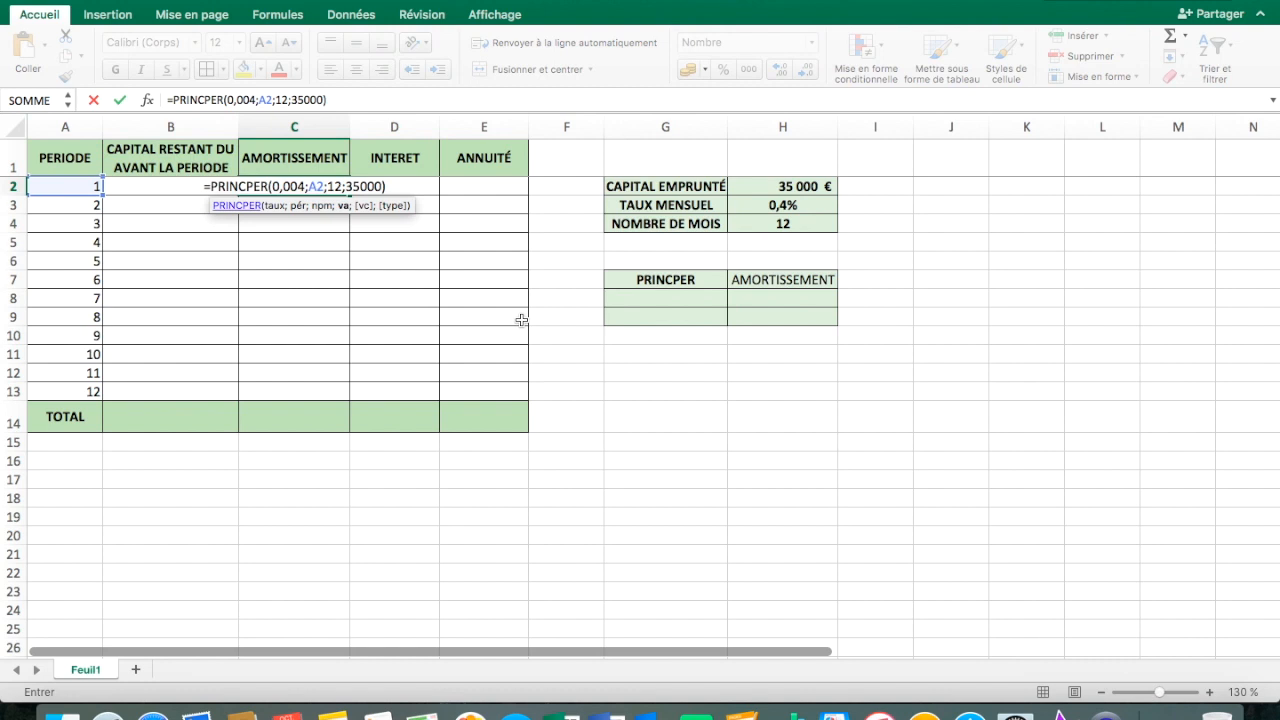
pyautogui.write(';')
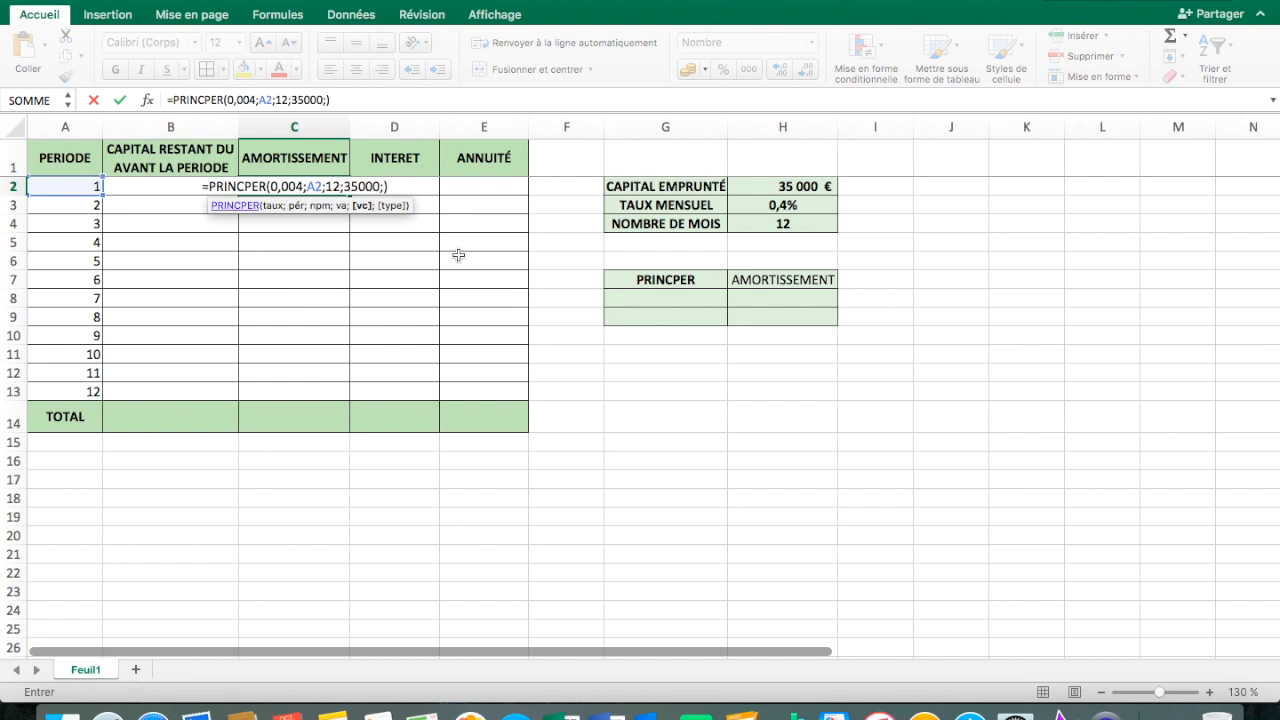
pyautogui.write('0')
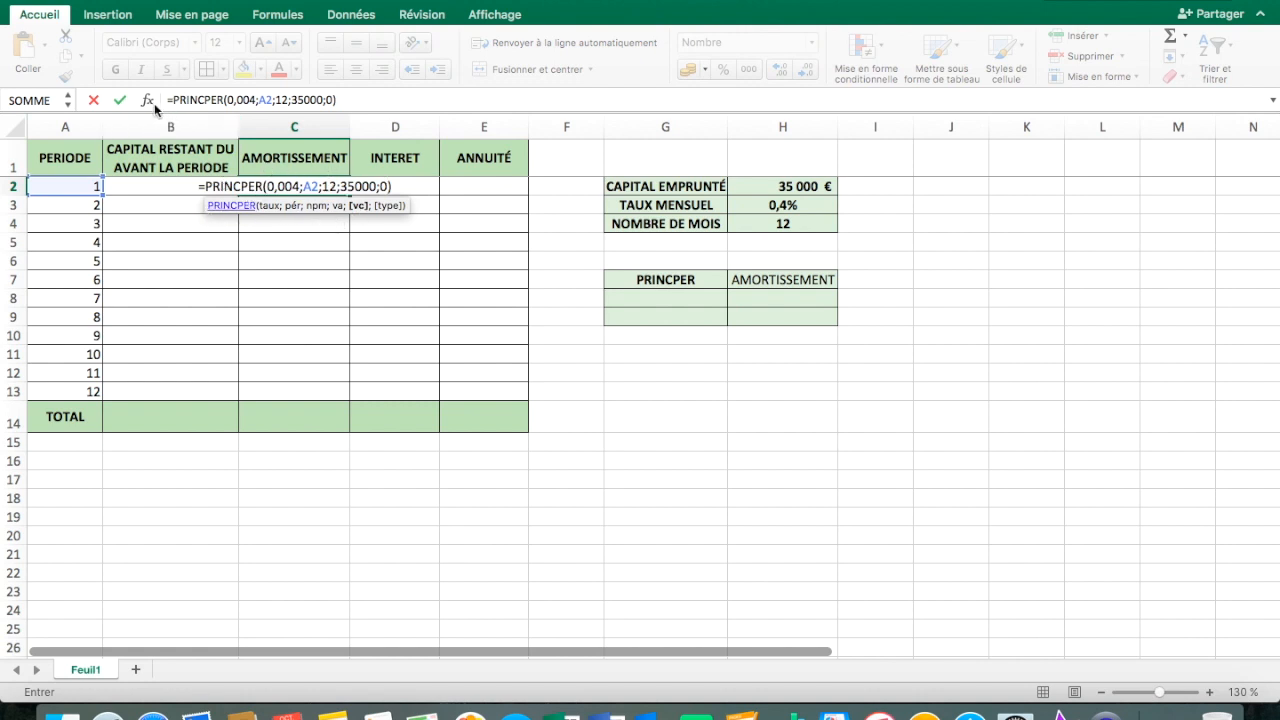
pyautogui.moveTo(347, 99); pyautogui.dragTo(160, 97)
pyautogui.click(350, 99)
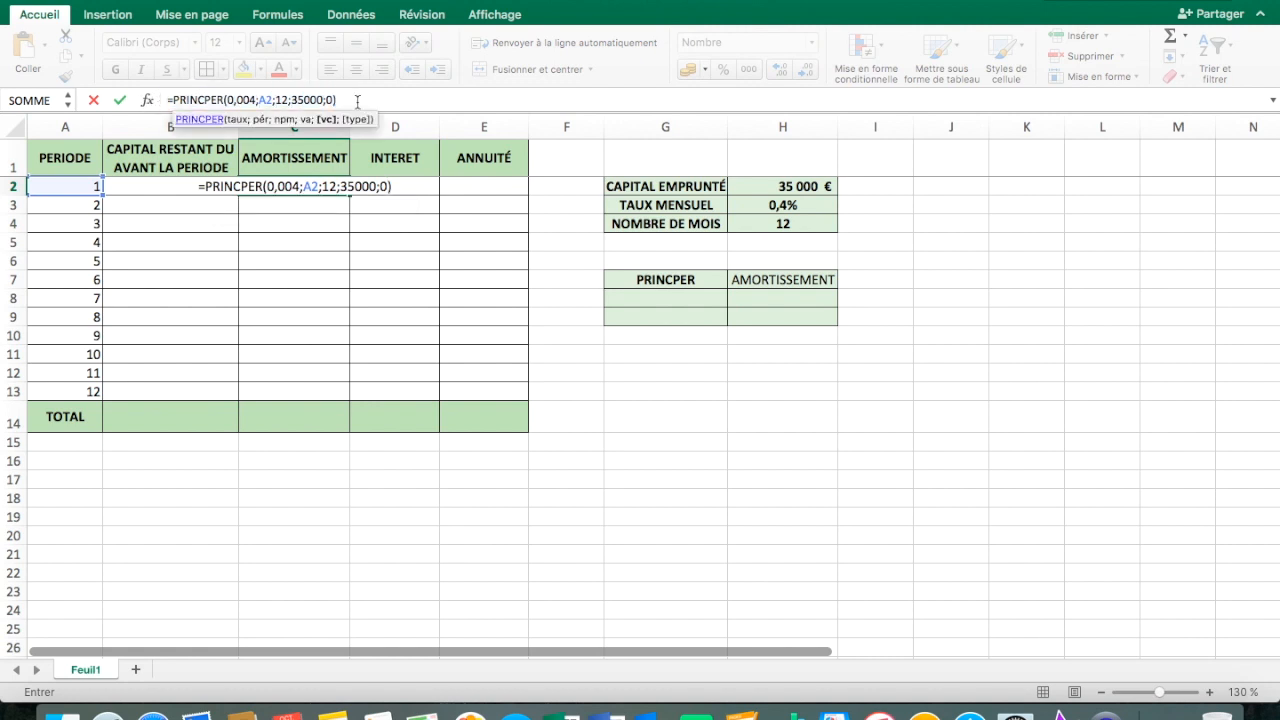
pyautogui.click(356, 101)
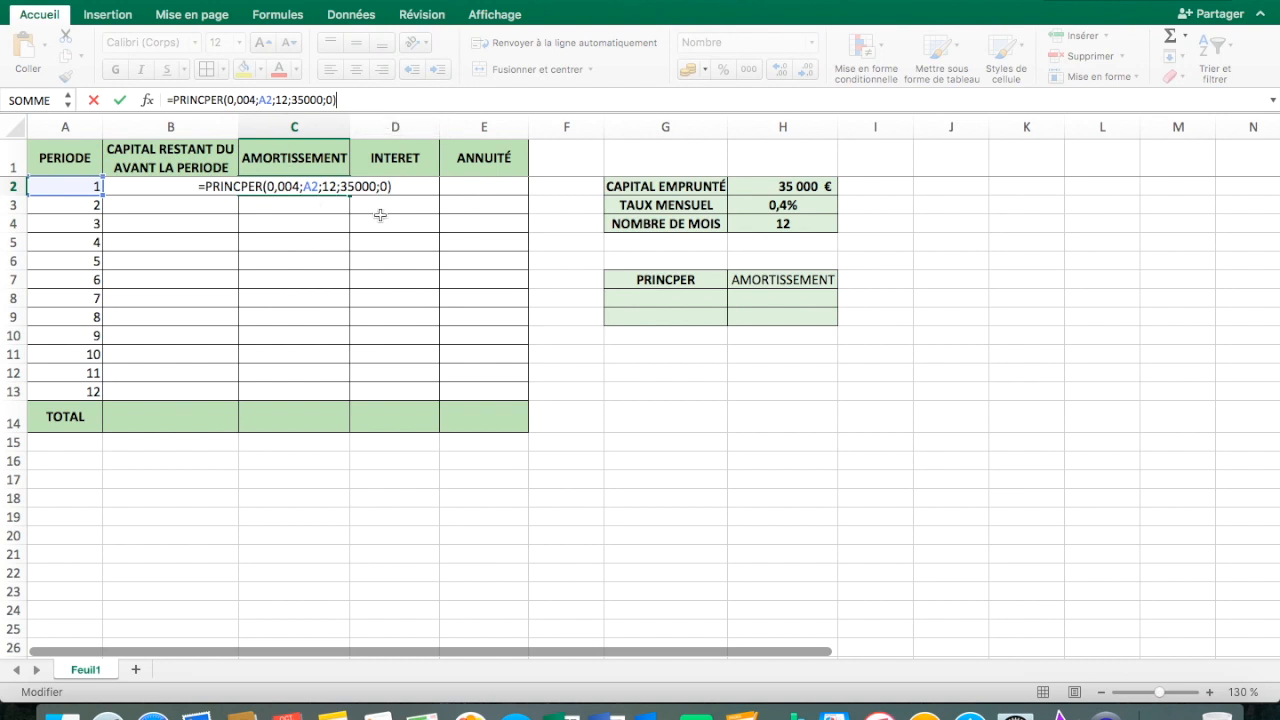
pyautogui.press('Return')
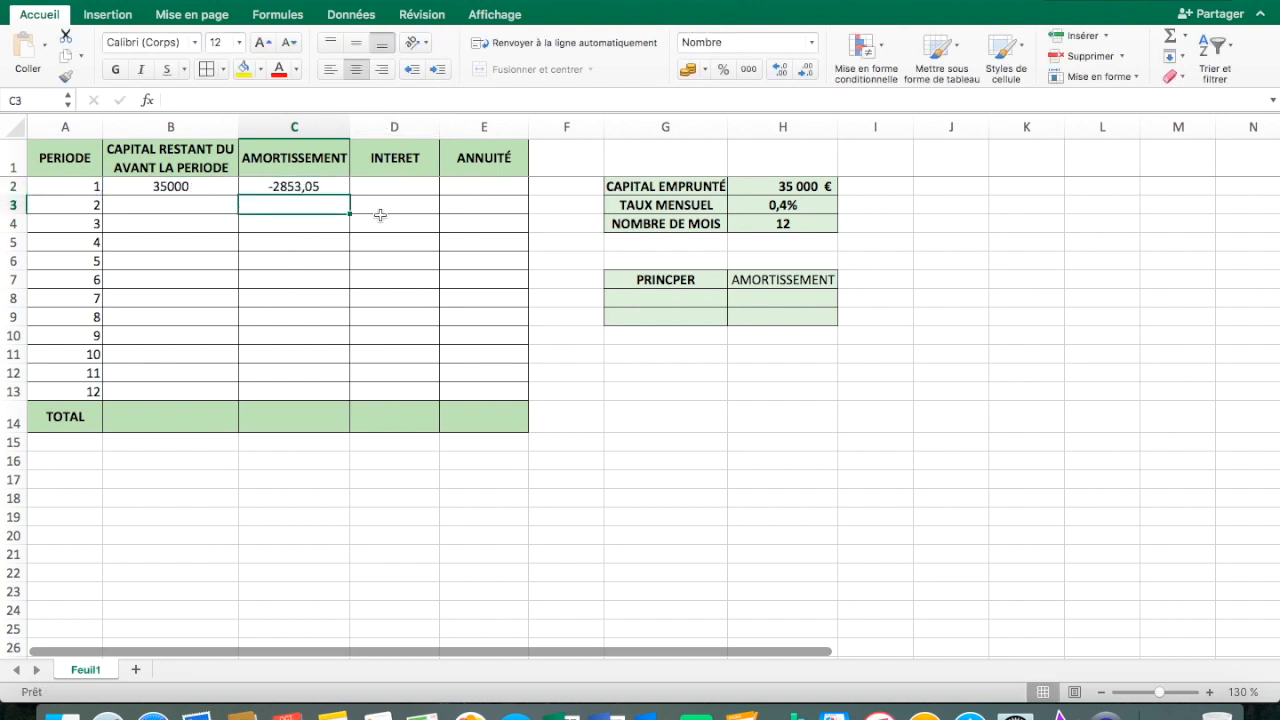
pyautogui.click(315, 186)
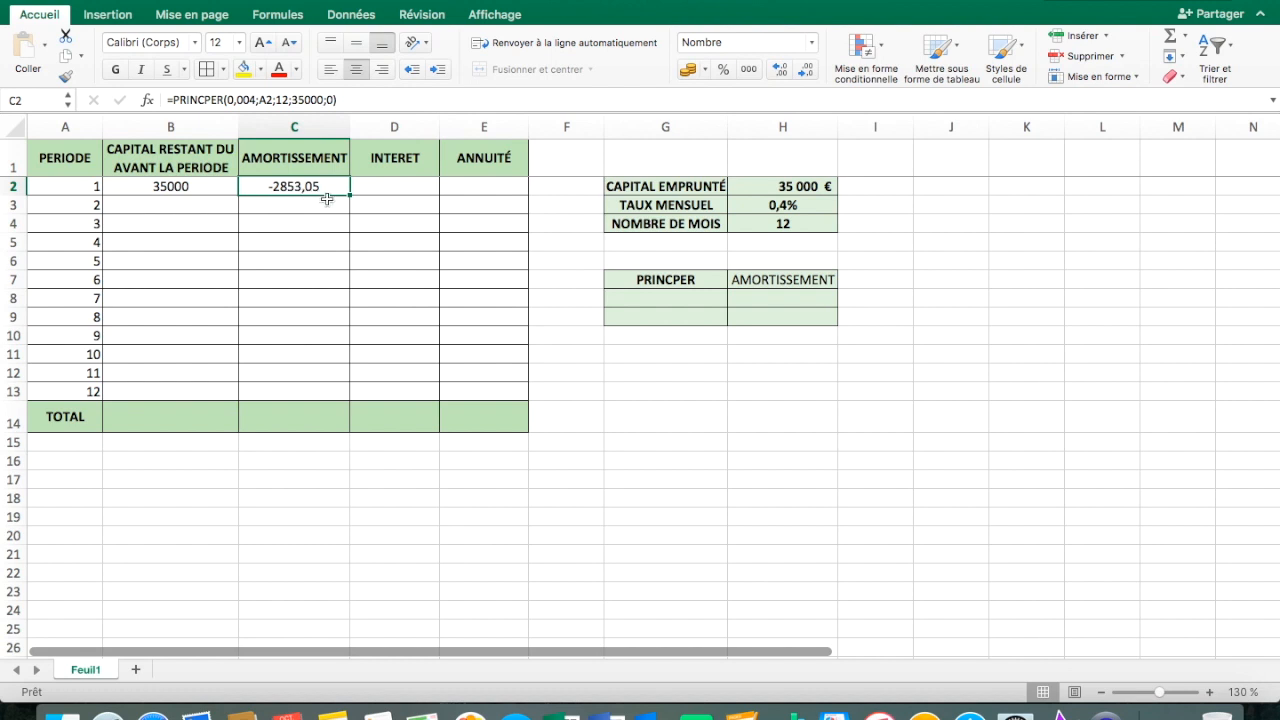
# Step: Enter INTPER in G8 and INTERET beside it in H8
pyautogui.click(376, 188)
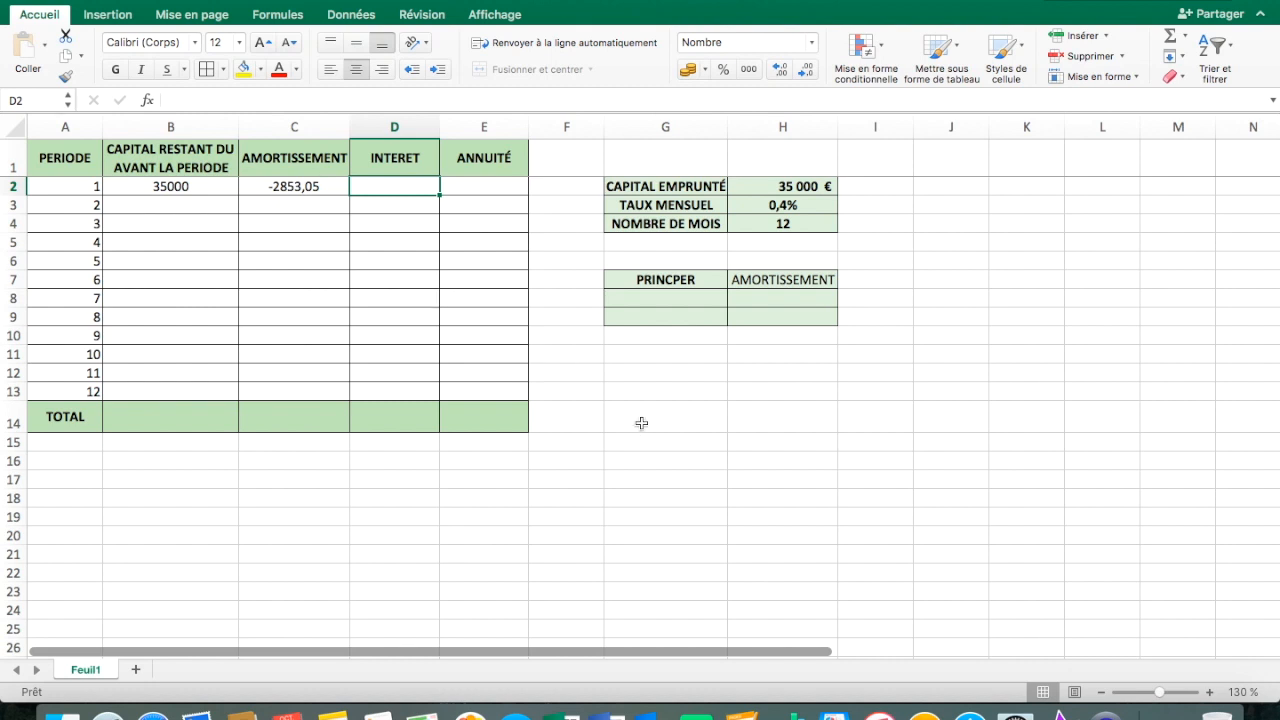
pyautogui.click(651, 300)
pyautogui.write('INTPER')
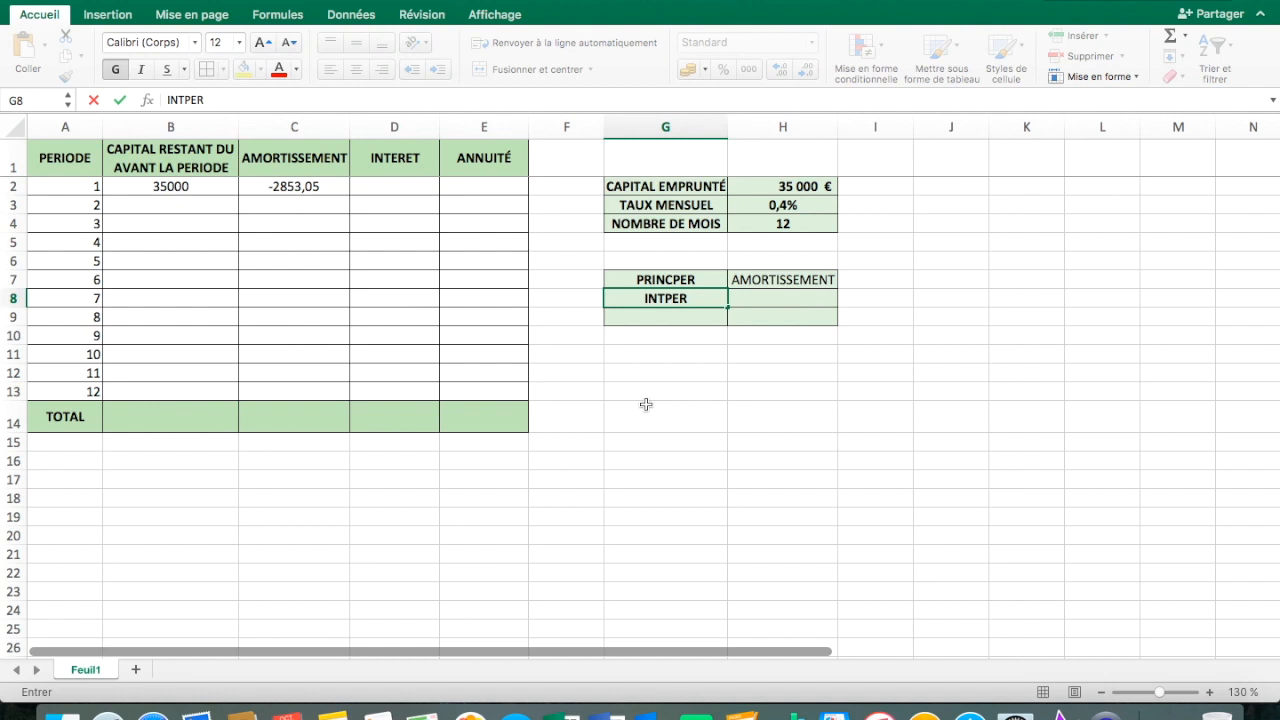
pyautogui.press('Tab')
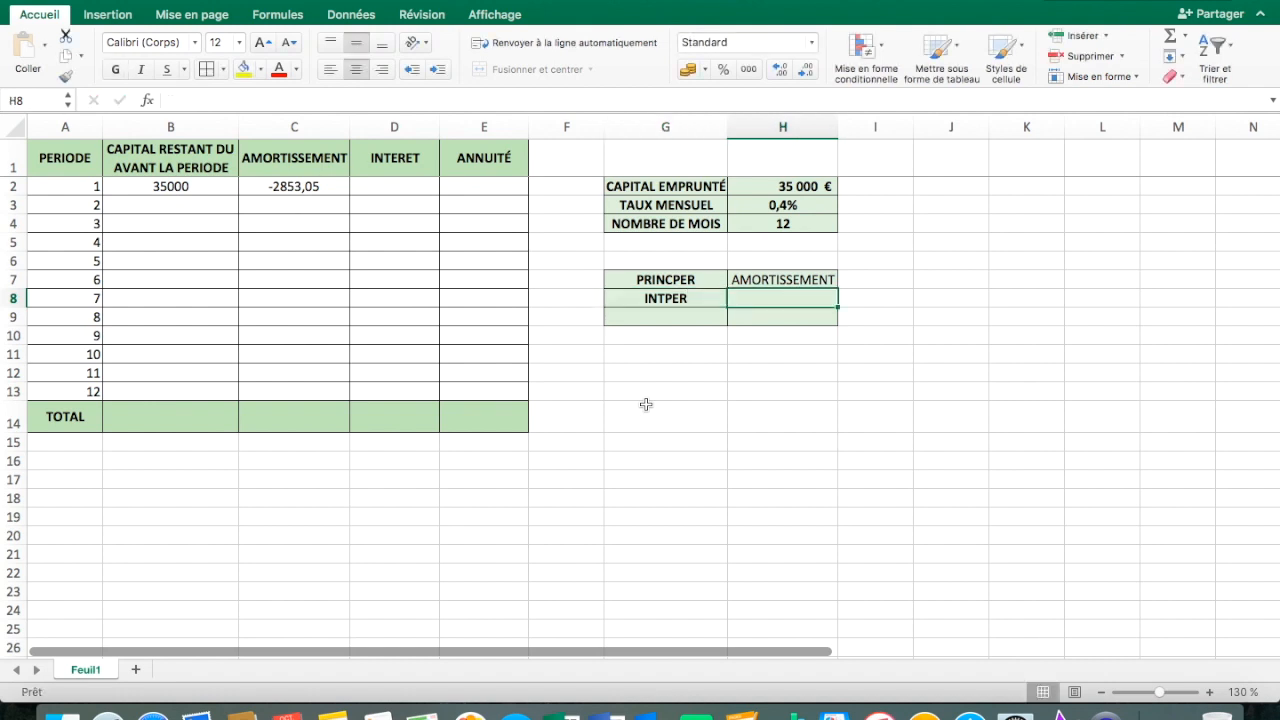
pyautogui.write('INTERET')
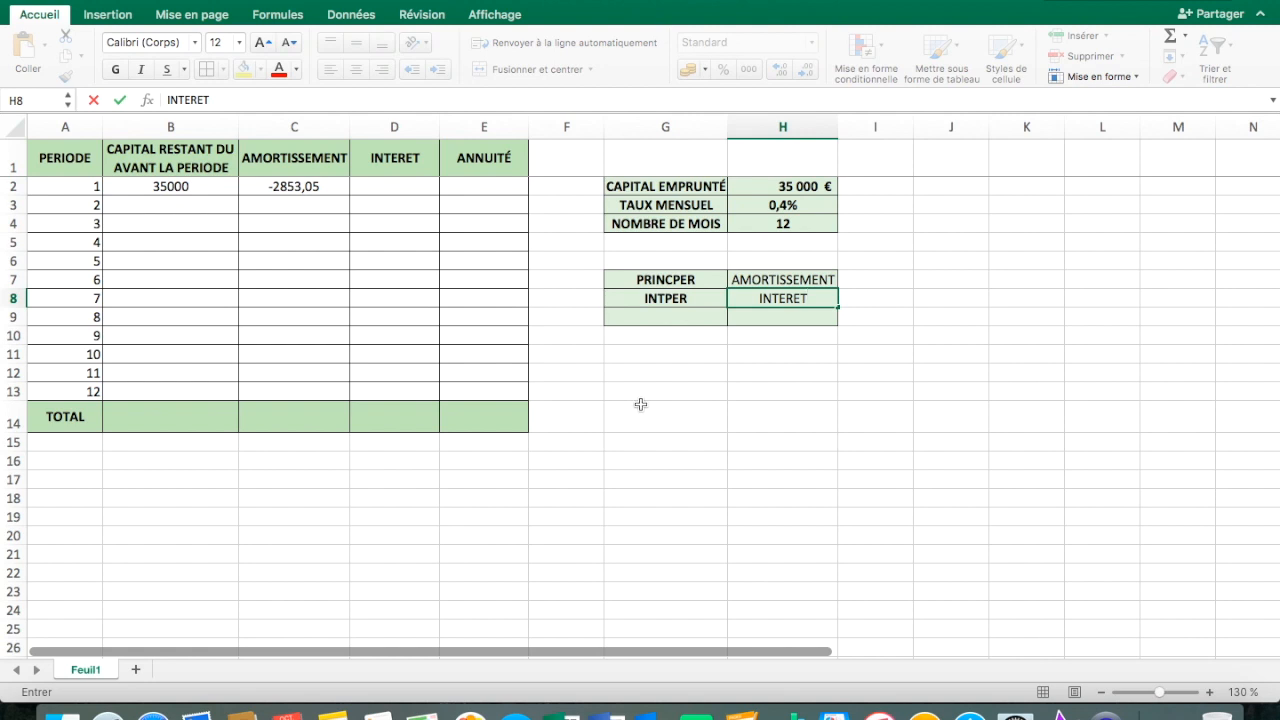
# Step: Calculate the period 1 interest in D2 with the formula =INTPER(0,004;A2;12;35000;0)
pyautogui.click(416, 190)
pyautogui.write('=INT')
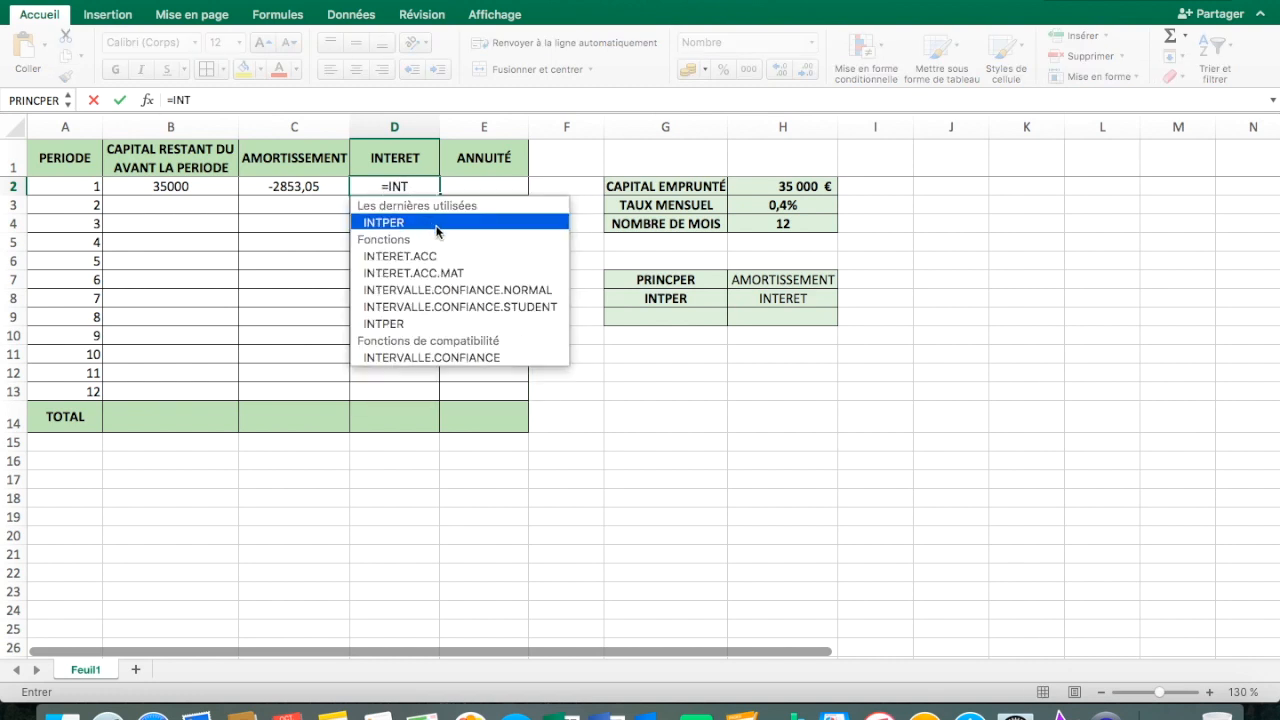
pyautogui.doubleClick(425, 223)
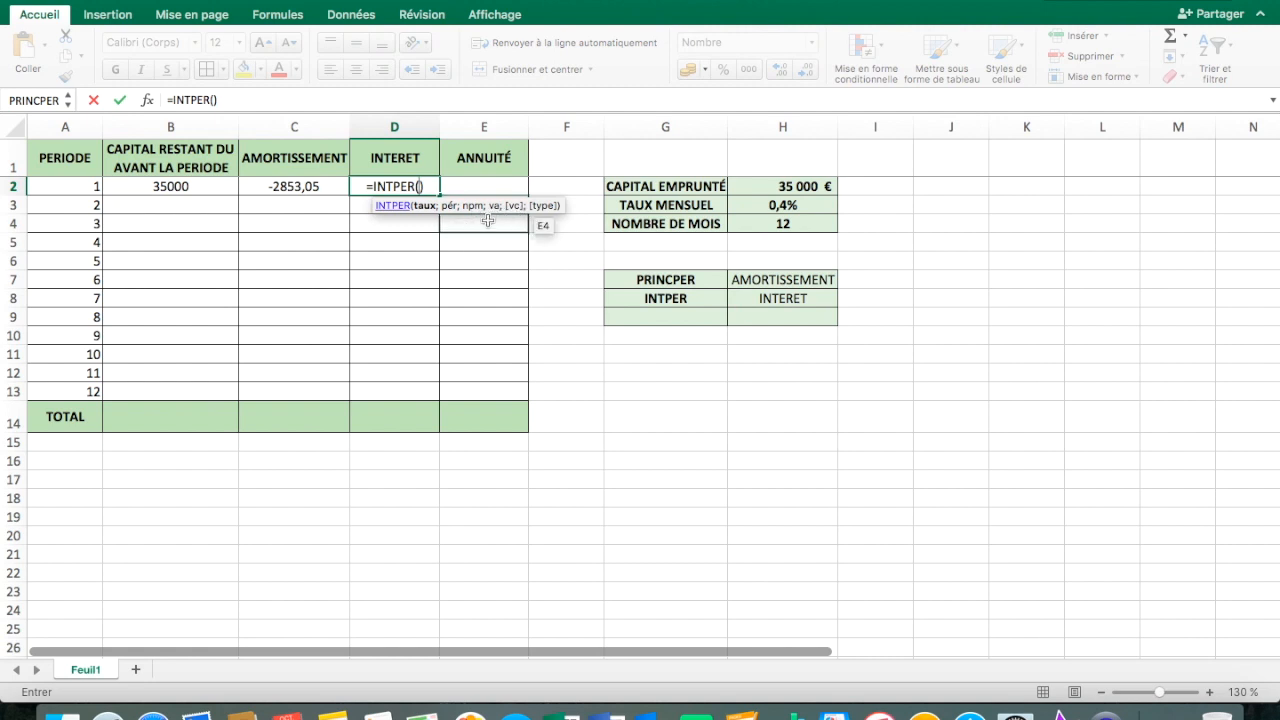
pyautogui.write('0,004')
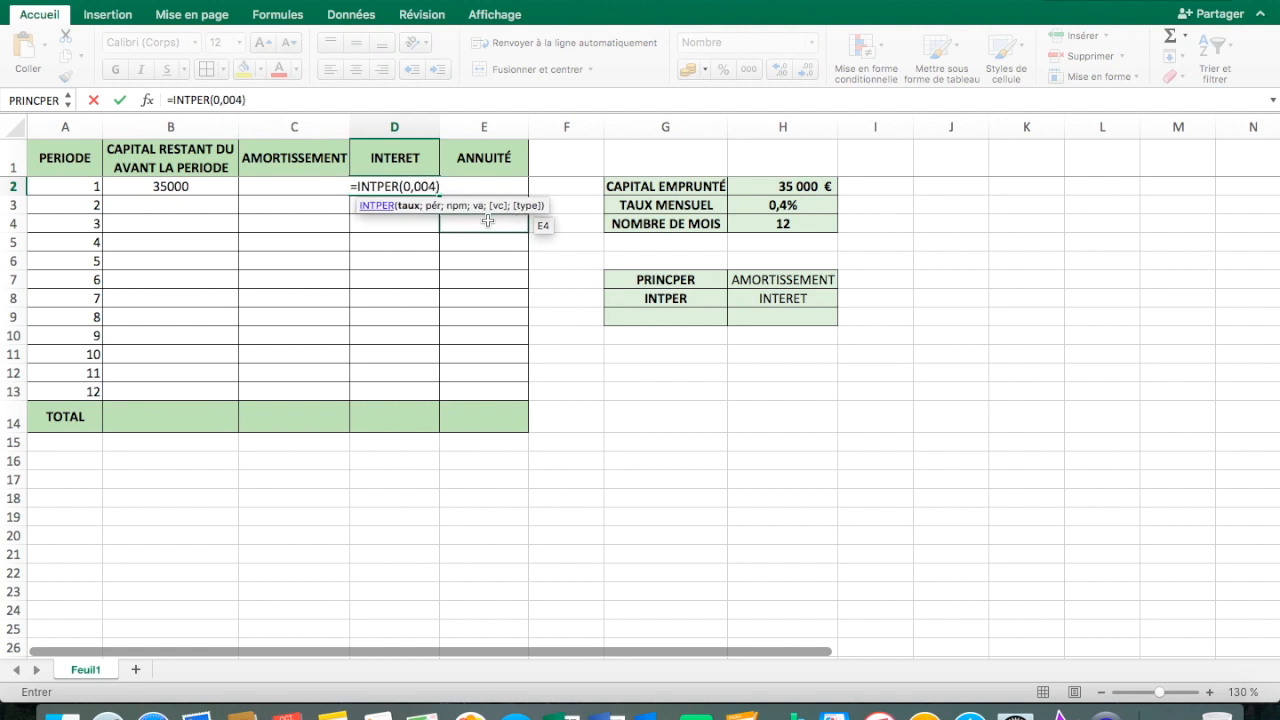
pyautogui.write(';')
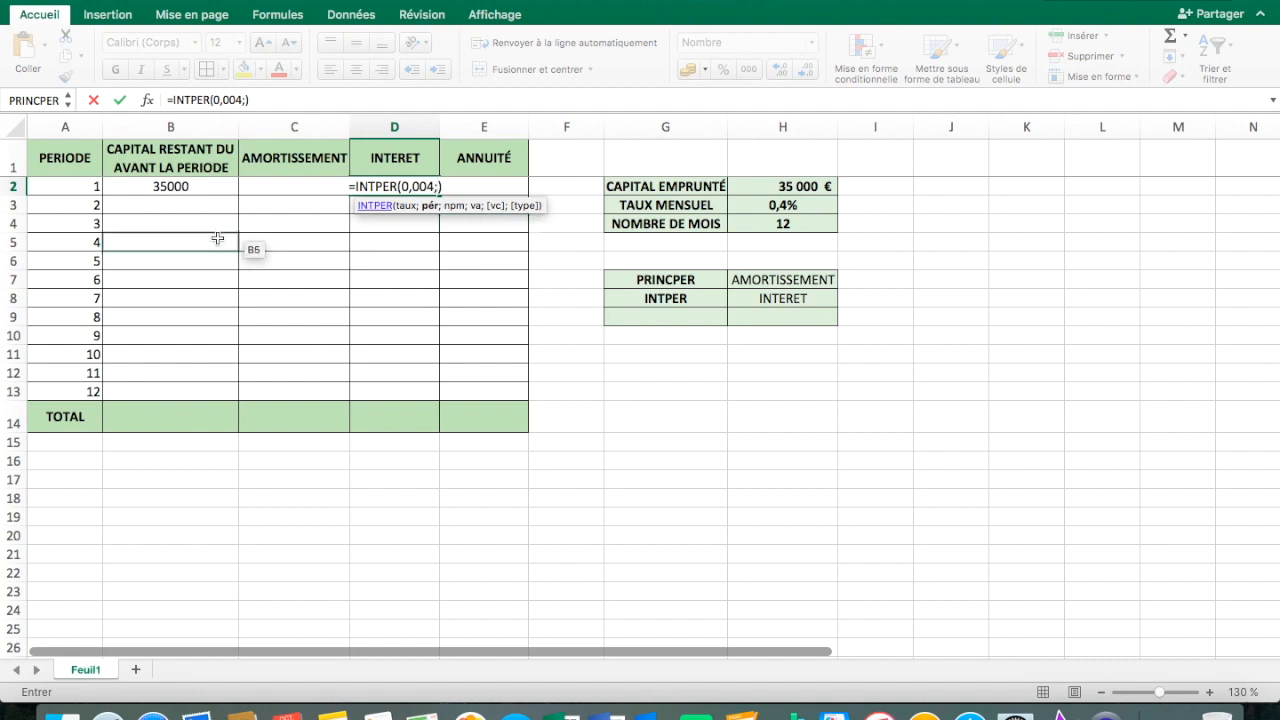
pyautogui.click(73, 187)
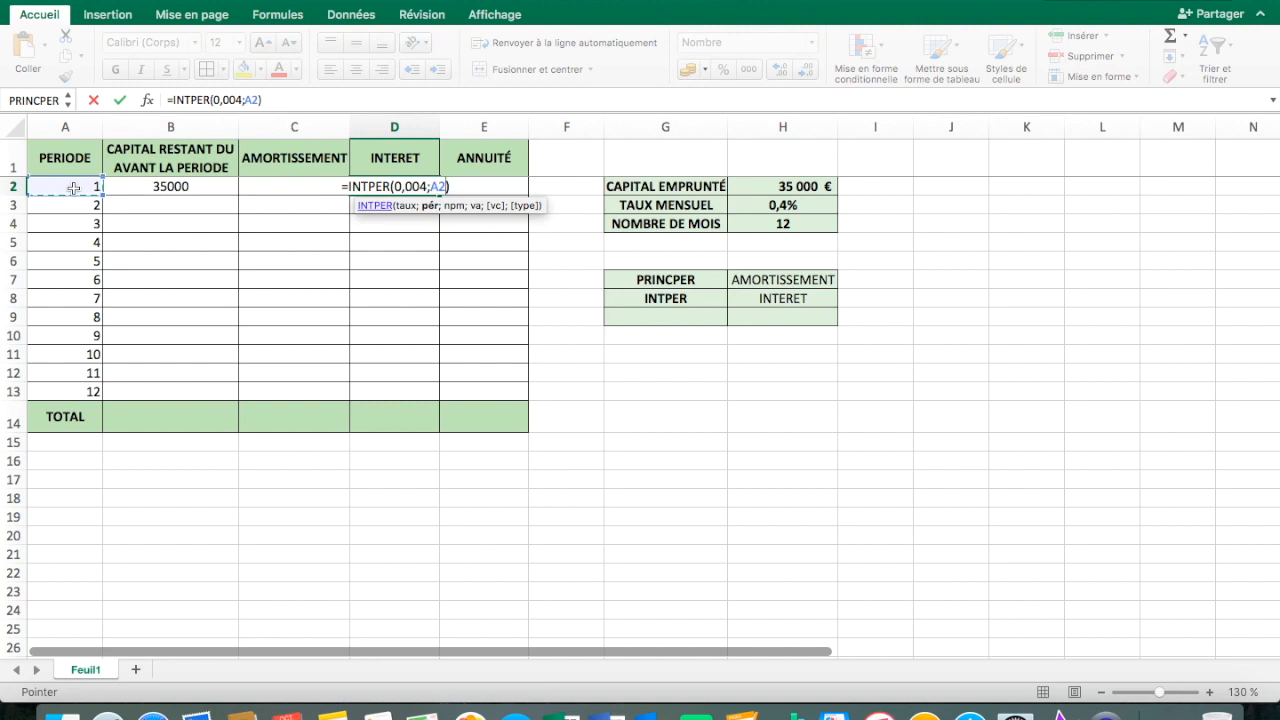
pyautogui.write(';')
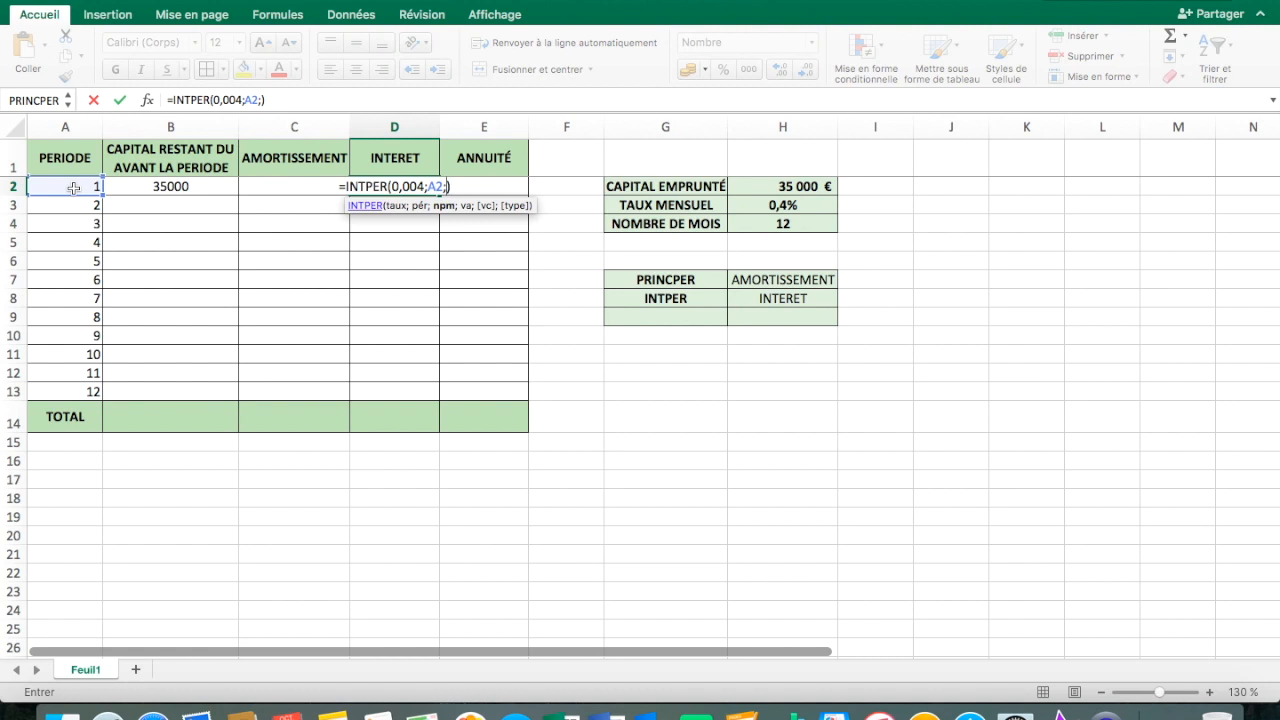
pyautogui.write('12;')
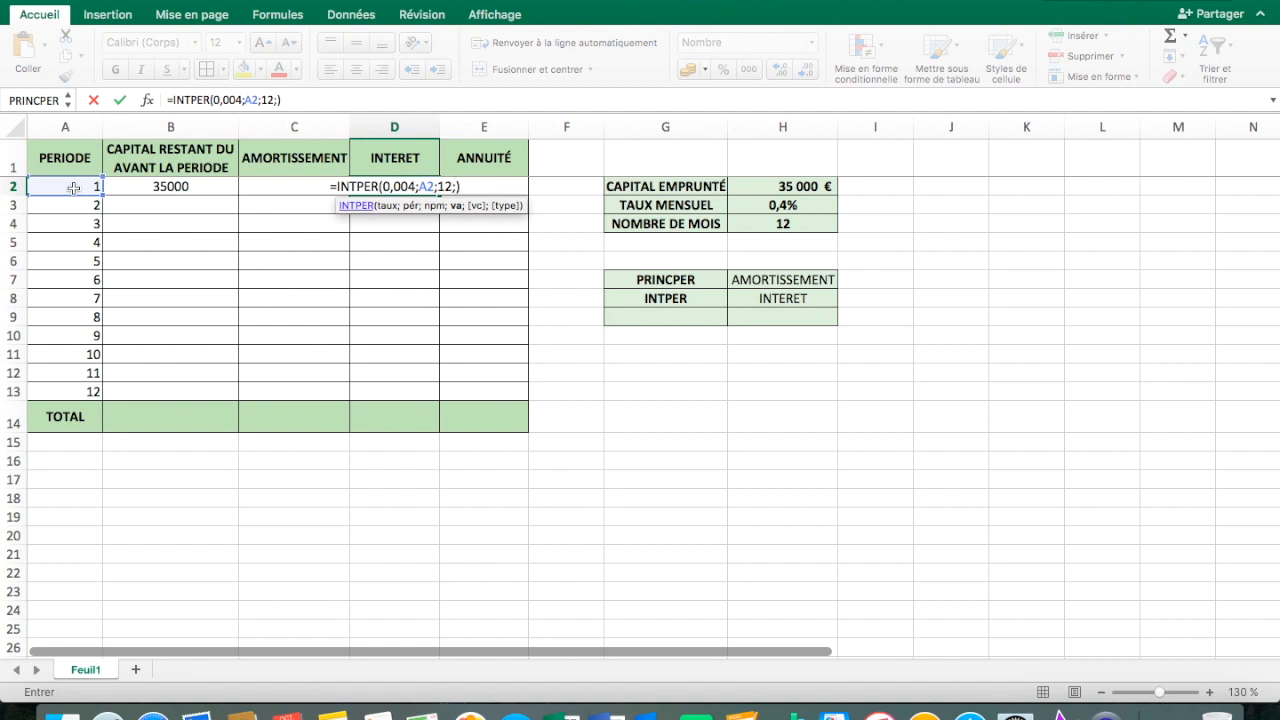
pyautogui.write('35')
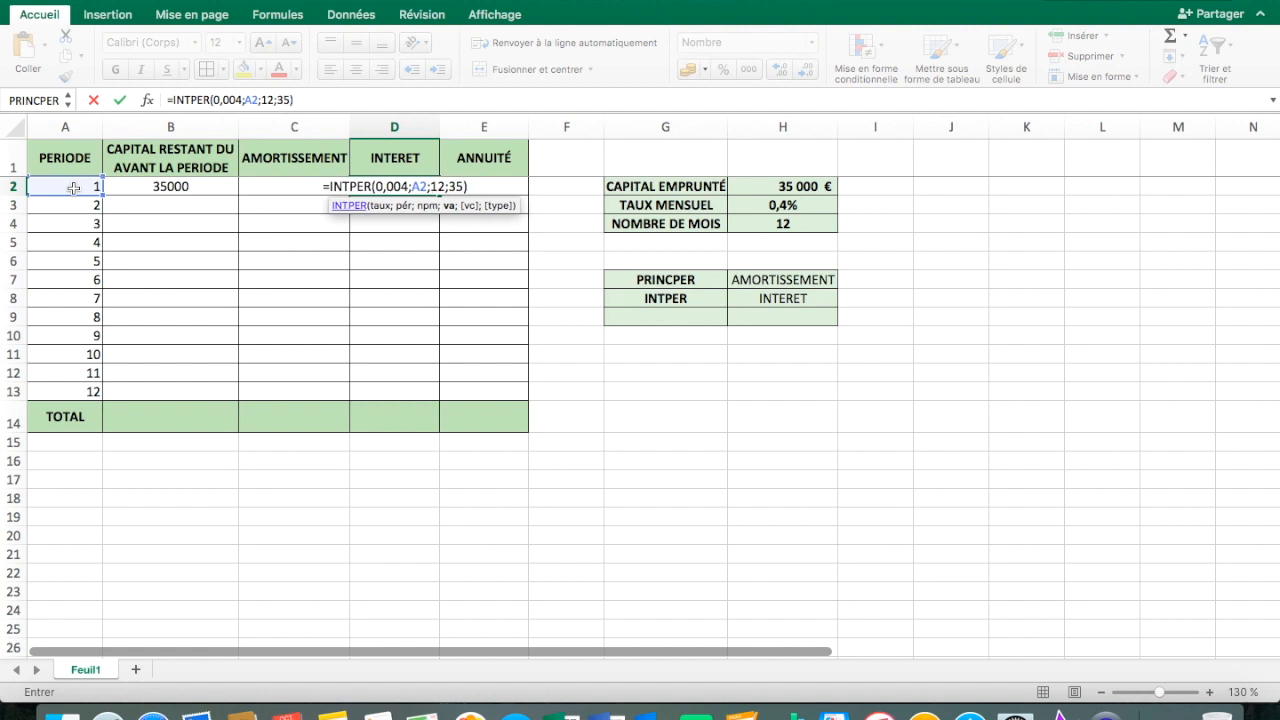
pyautogui.write('000')
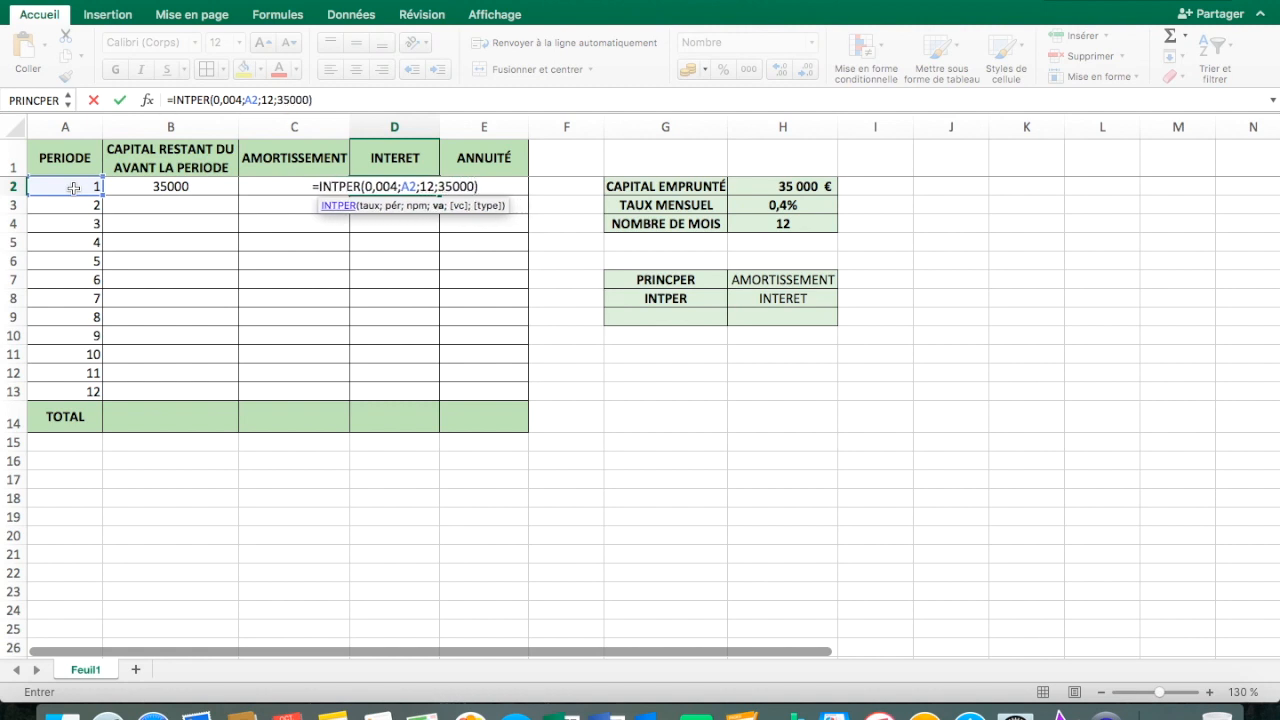
pyautogui.write(';')
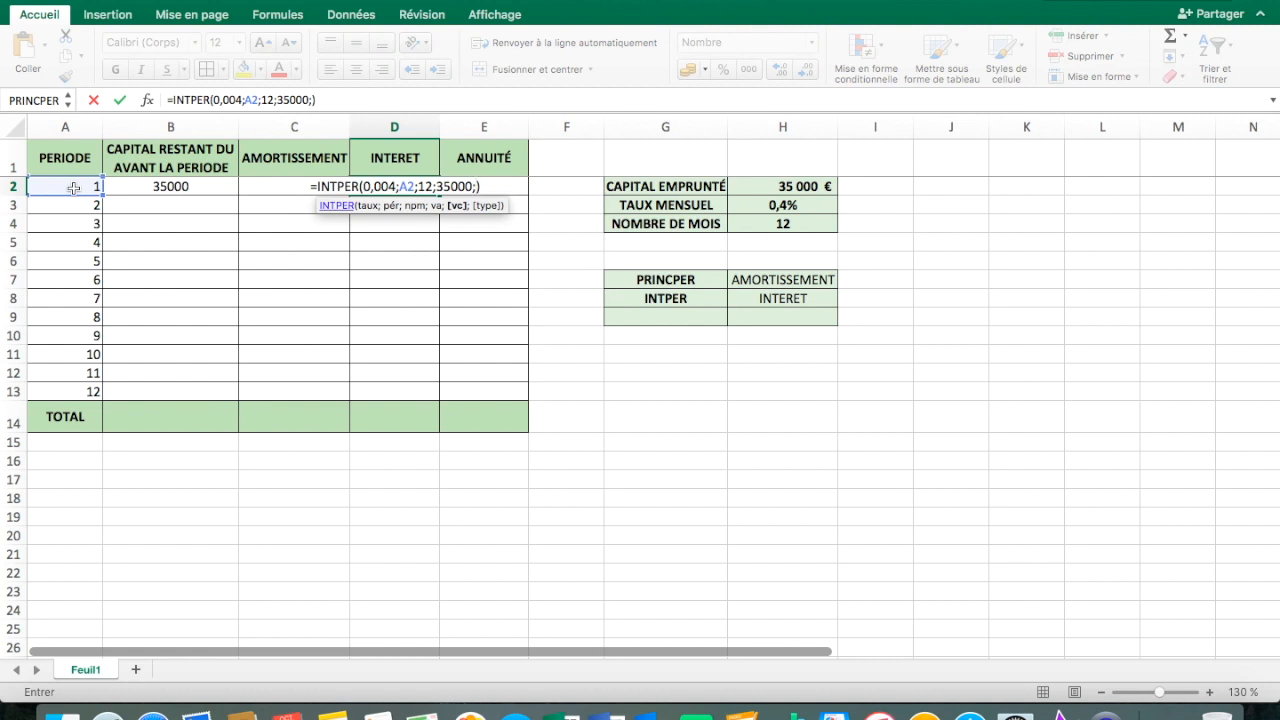
pyautogui.write('0')
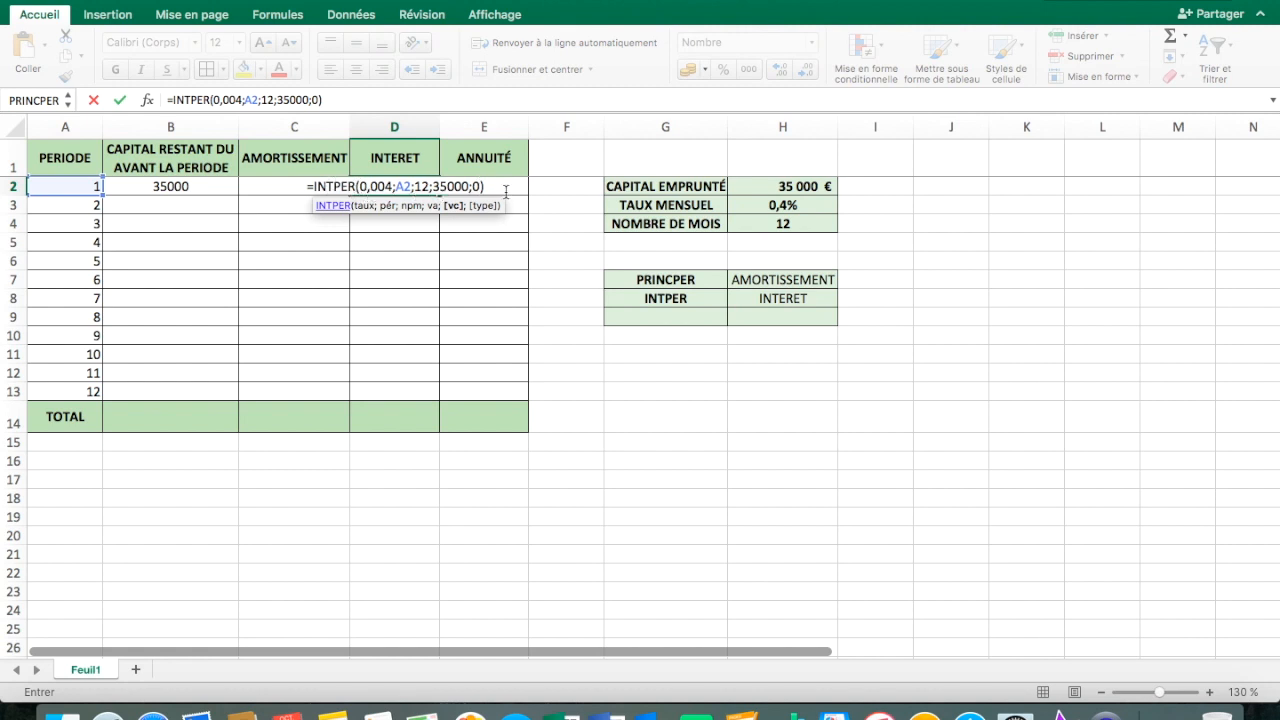
pyautogui.press('Return')
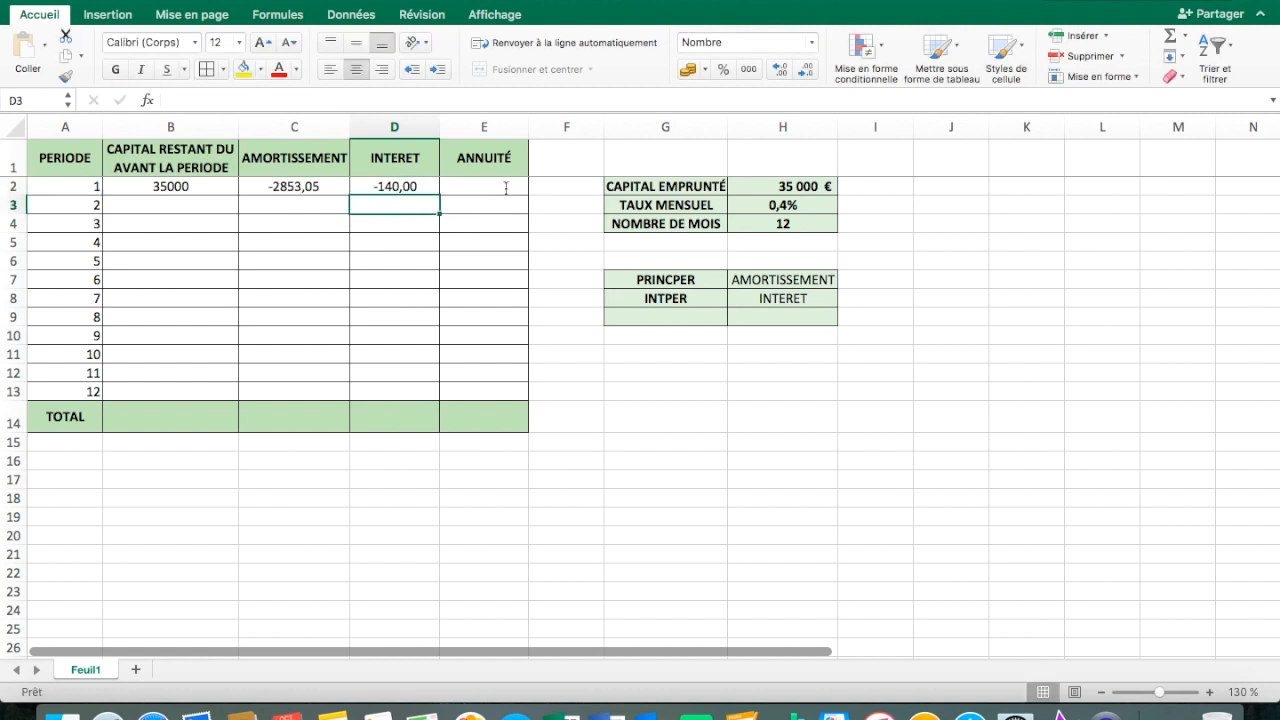
pyautogui.click(394, 186)
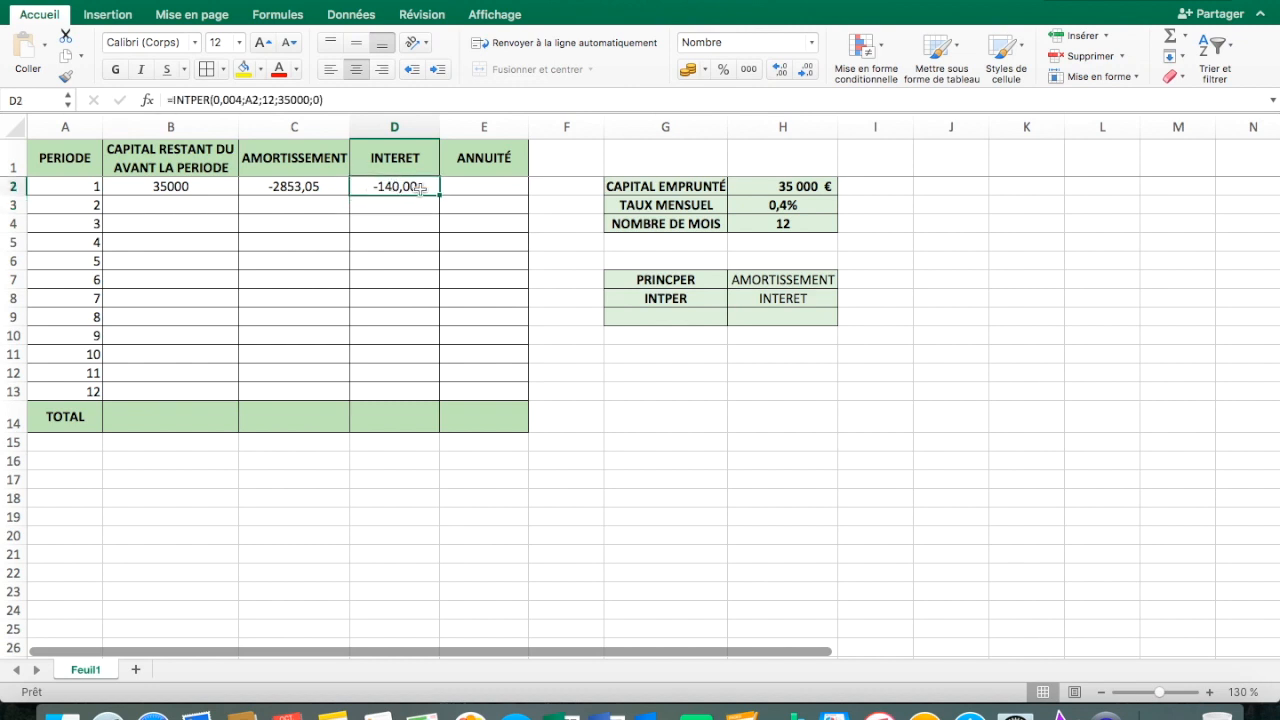
pyautogui.click(476, 186)
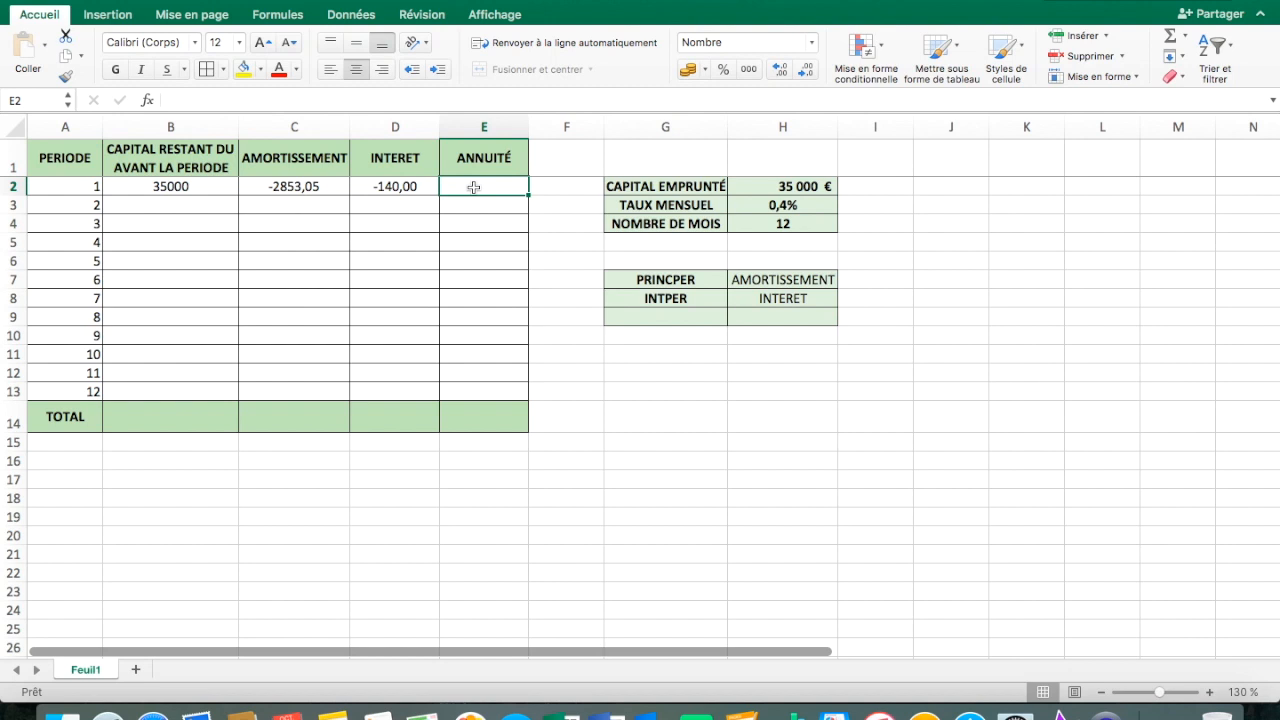
# Step: Enter VPM in G9 and ANNUITE beside it in H9
pyautogui.click(681, 317)
pyautogui.write('VPM')
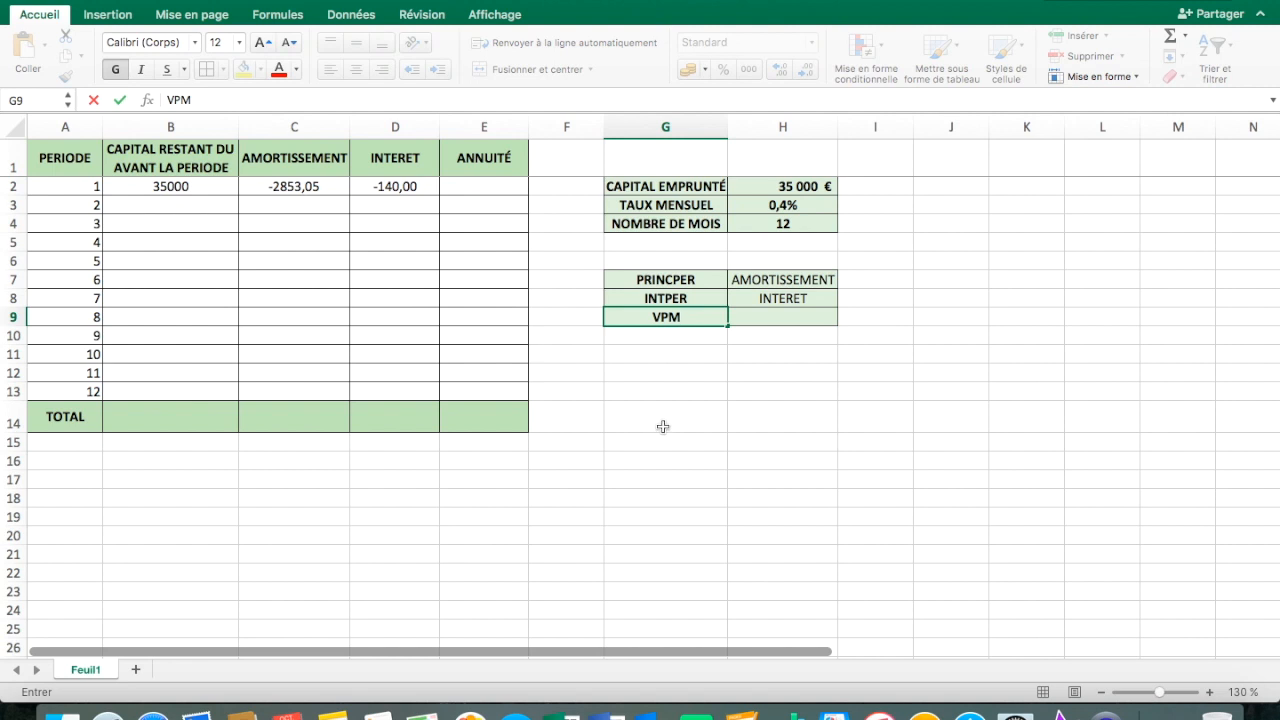
pyautogui.click(798, 318)
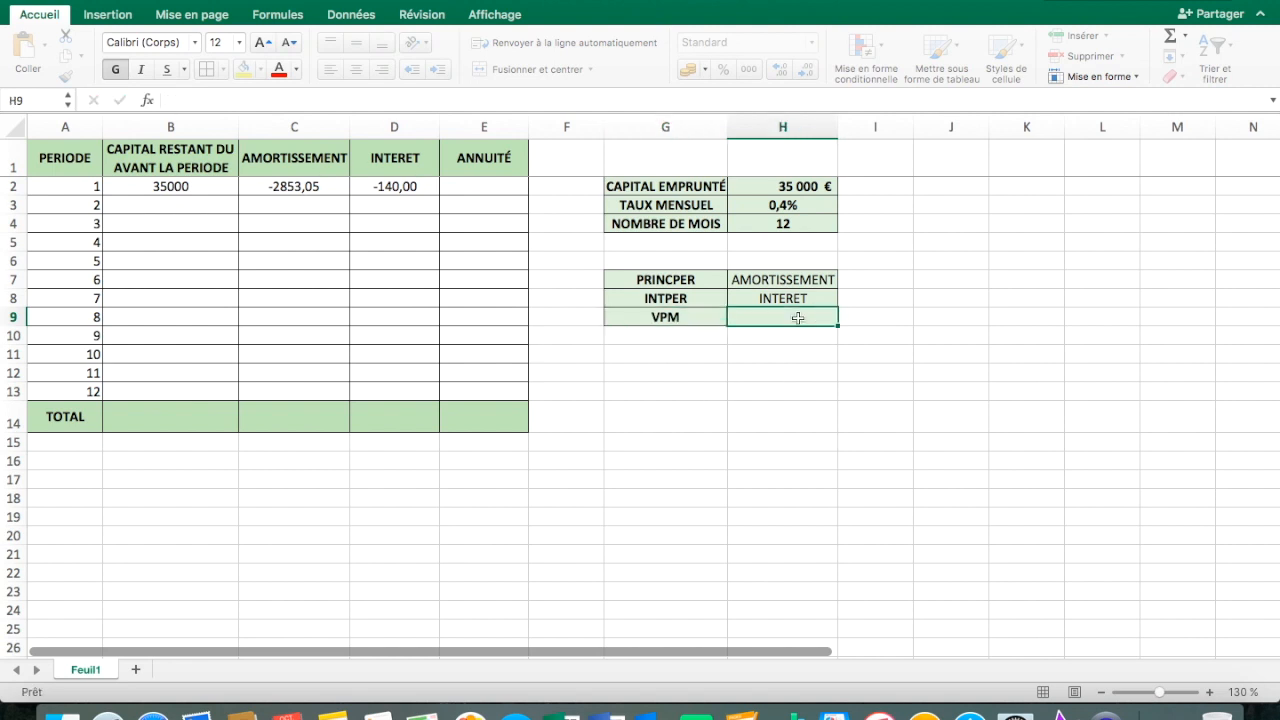
pyautogui.write('ANNUITE')
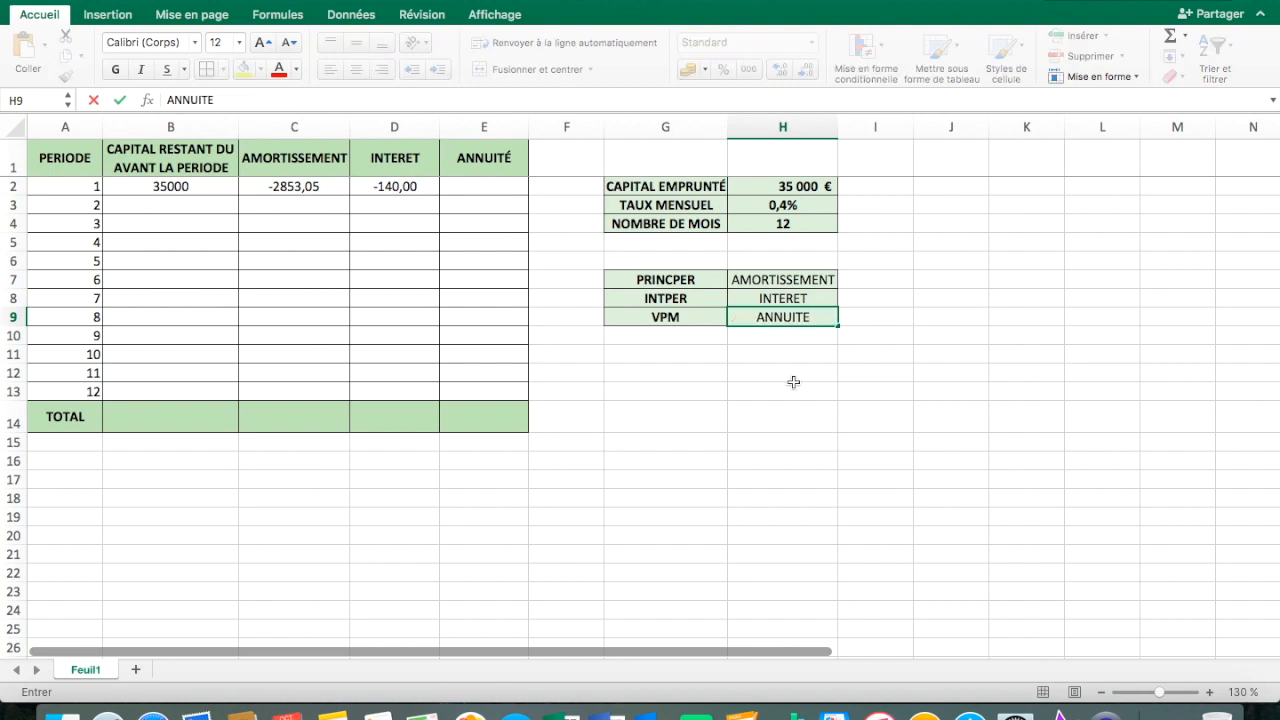
pyautogui.click(622, 360)
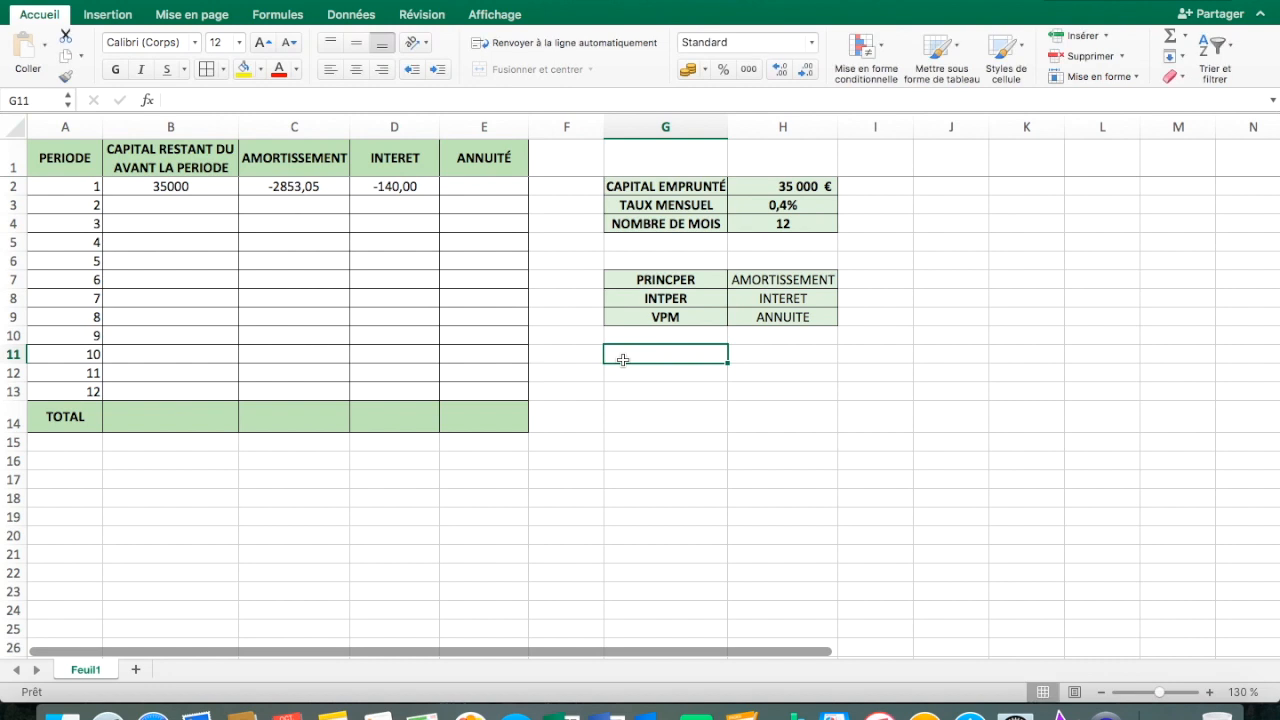
# Step: Calculate the period 1 annuity in E2 with the formula =VPM(0,004;12;35000;0)
pyautogui.click(497, 188)
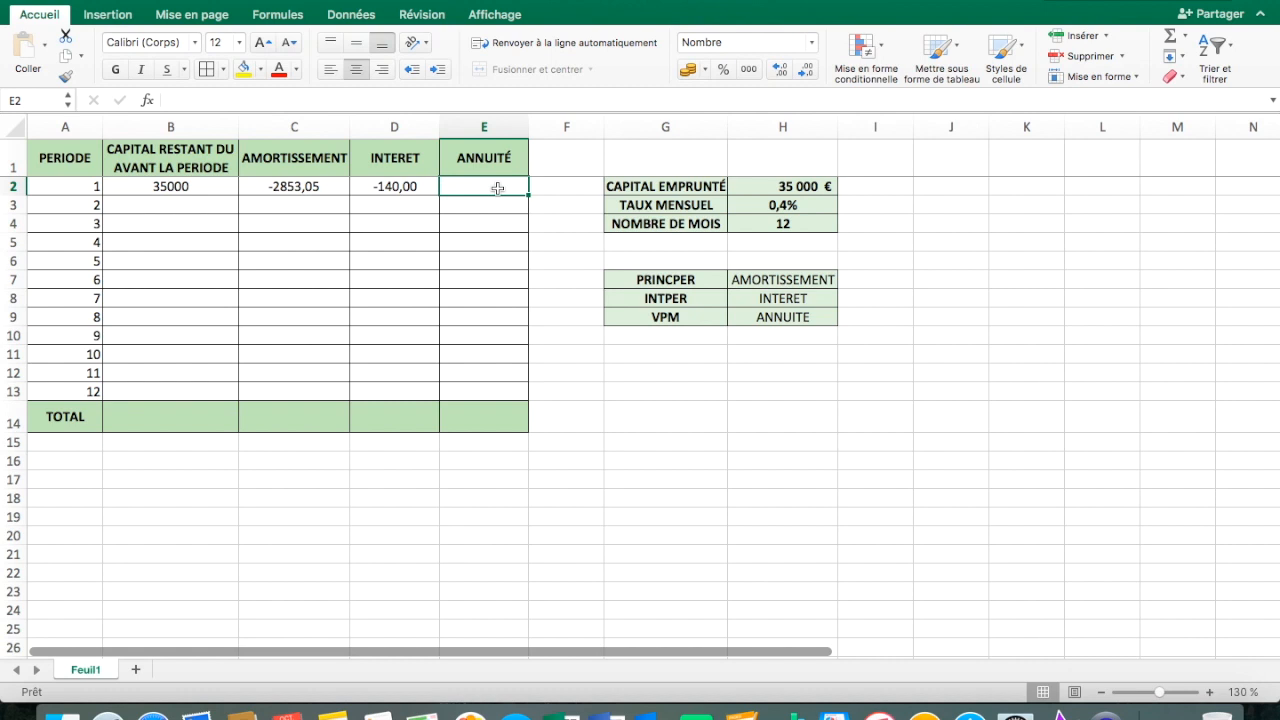
pyautogui.write('=')
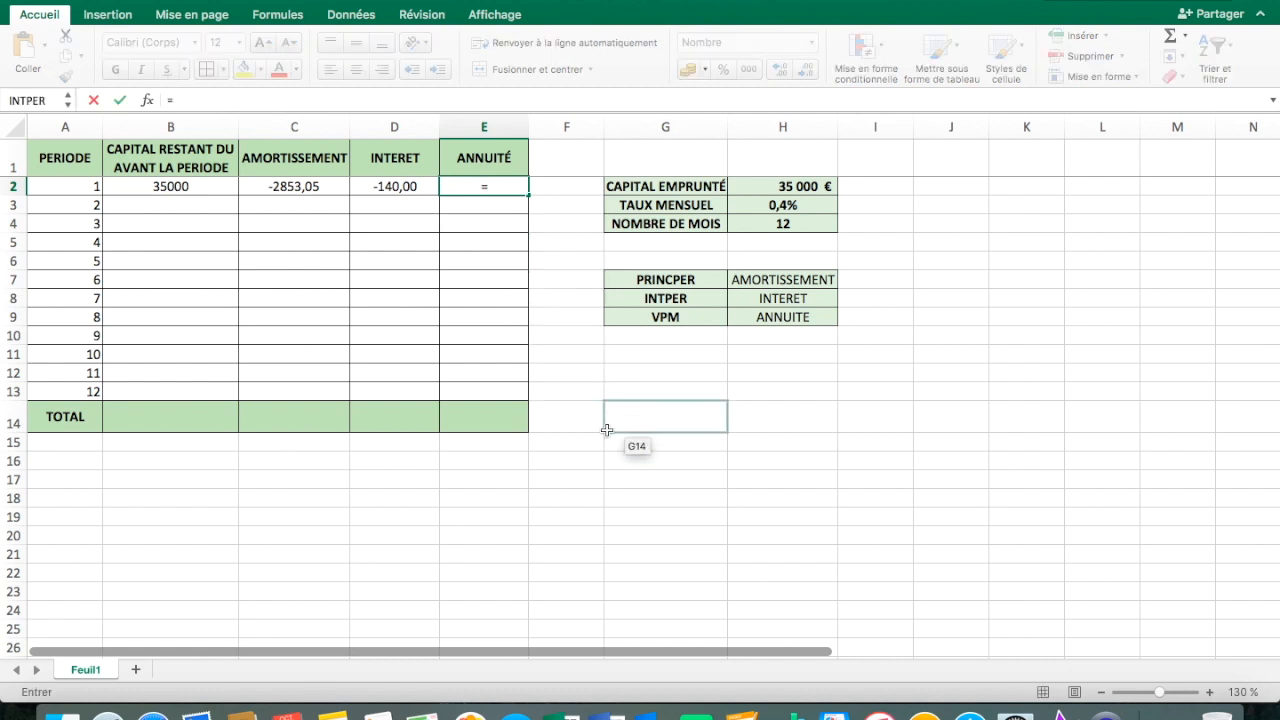
pyautogui.write('VPM')
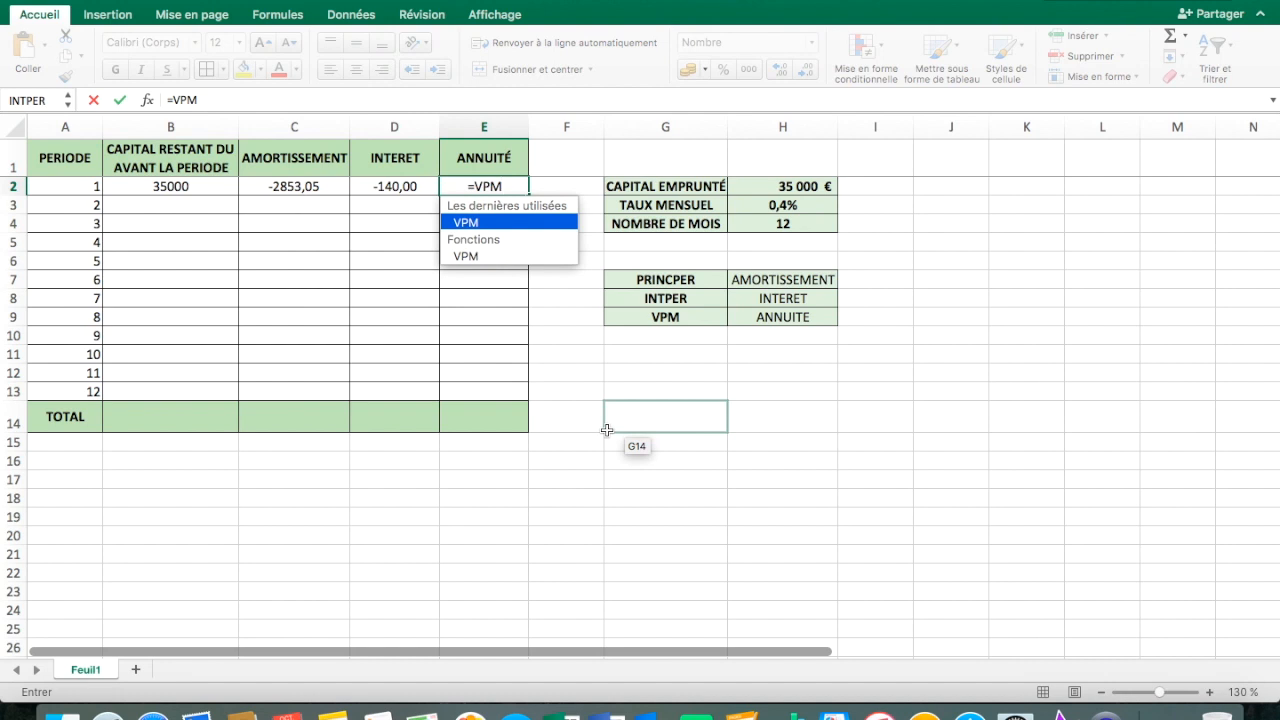
pyautogui.doubleClick(505, 224)
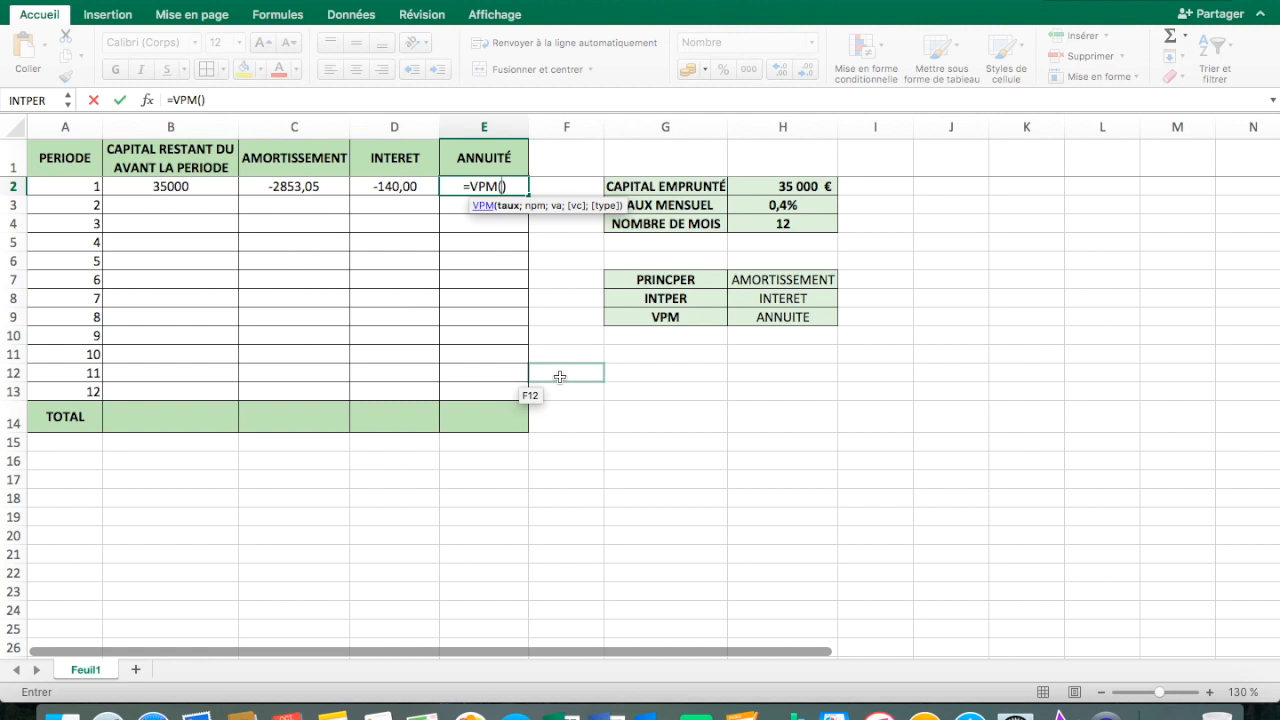
pyautogui.write('0')
pyautogui.write(',00')
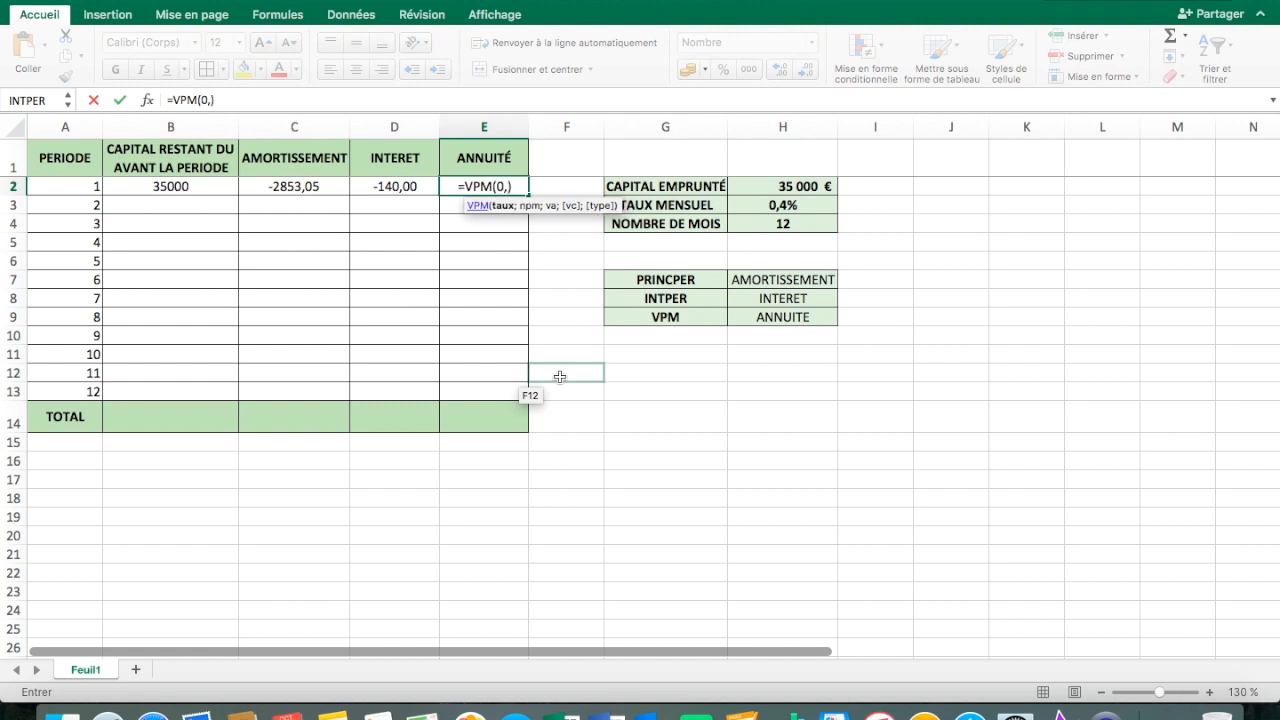
pyautogui.write('4')
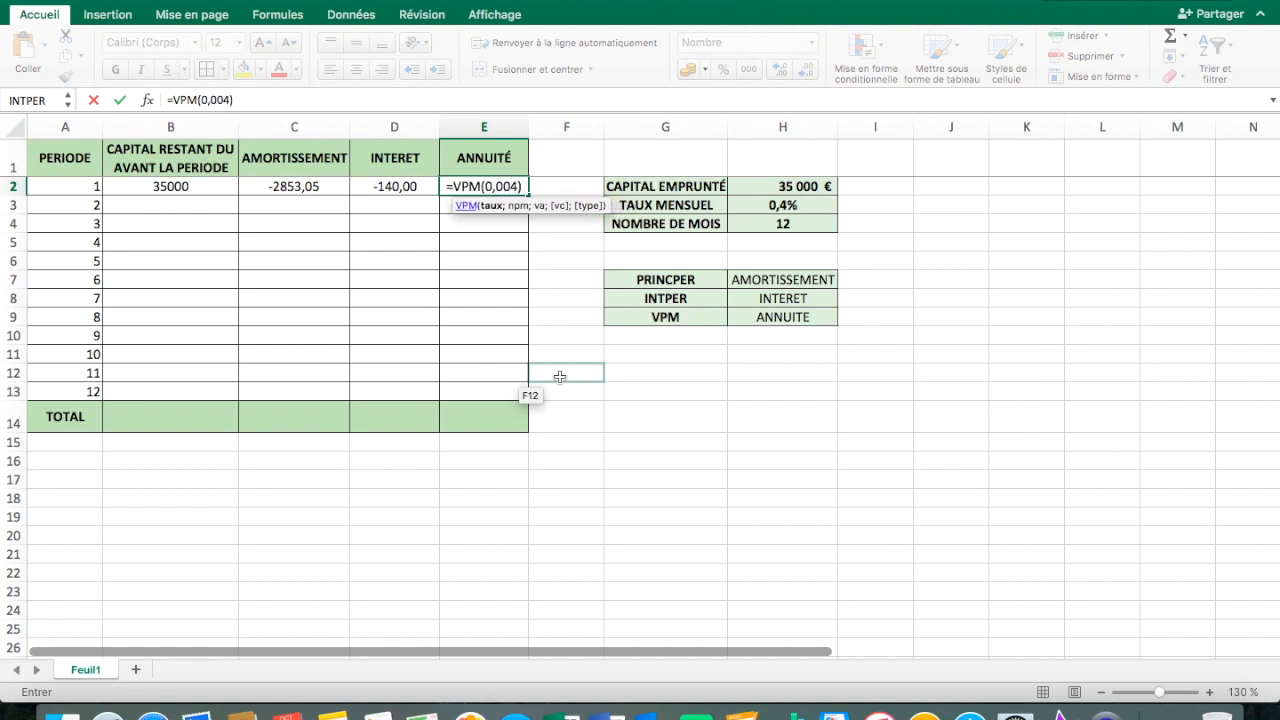
pyautogui.write(';')
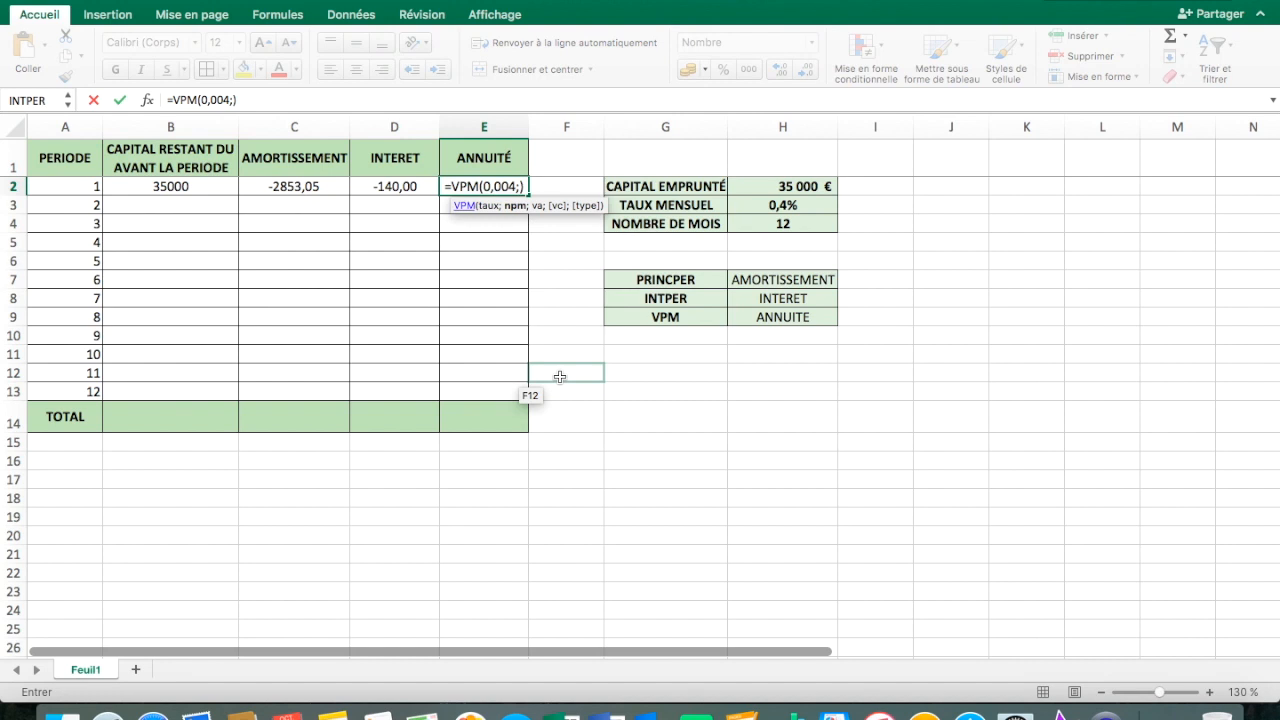
pyautogui.write('12')
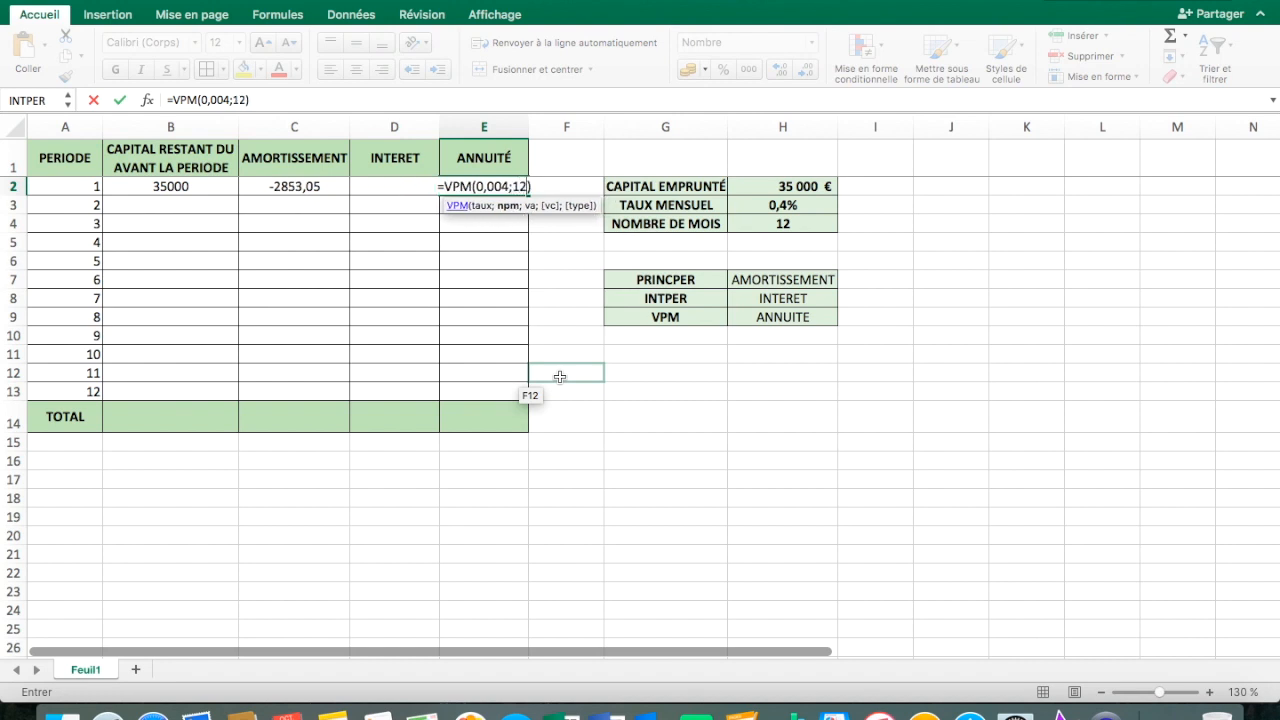
pyautogui.write(';')
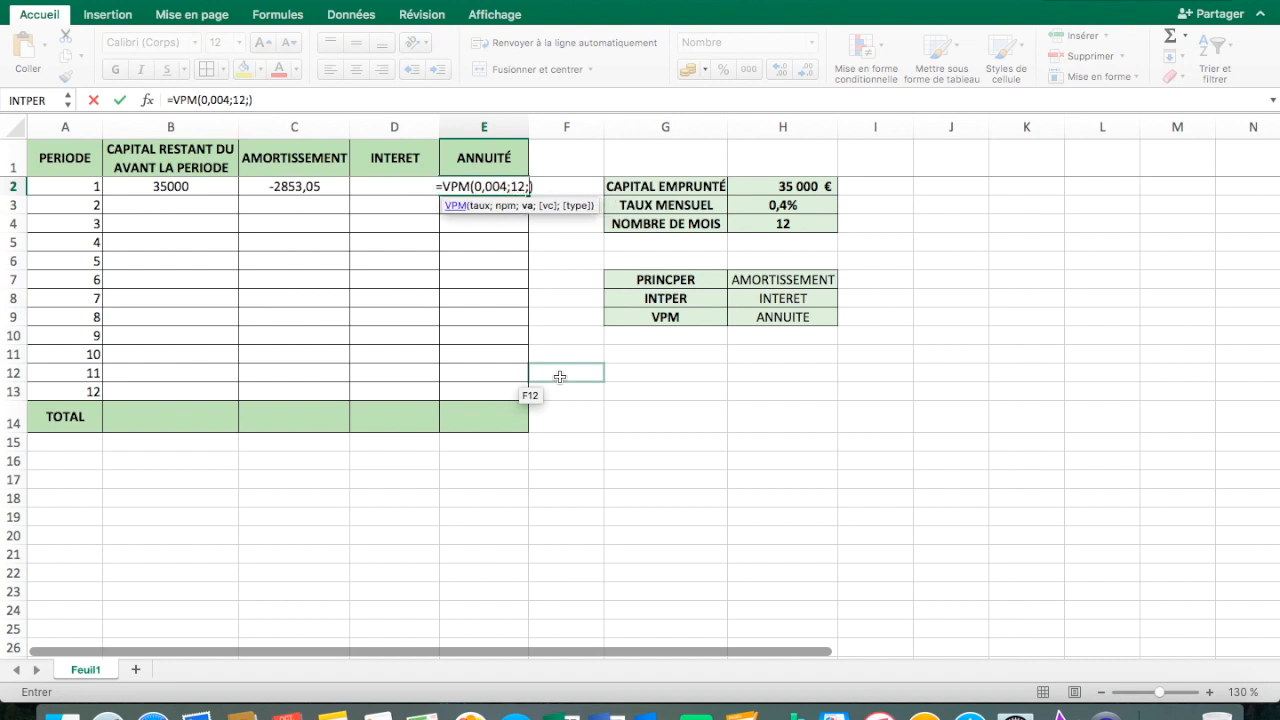
pyautogui.write('35')
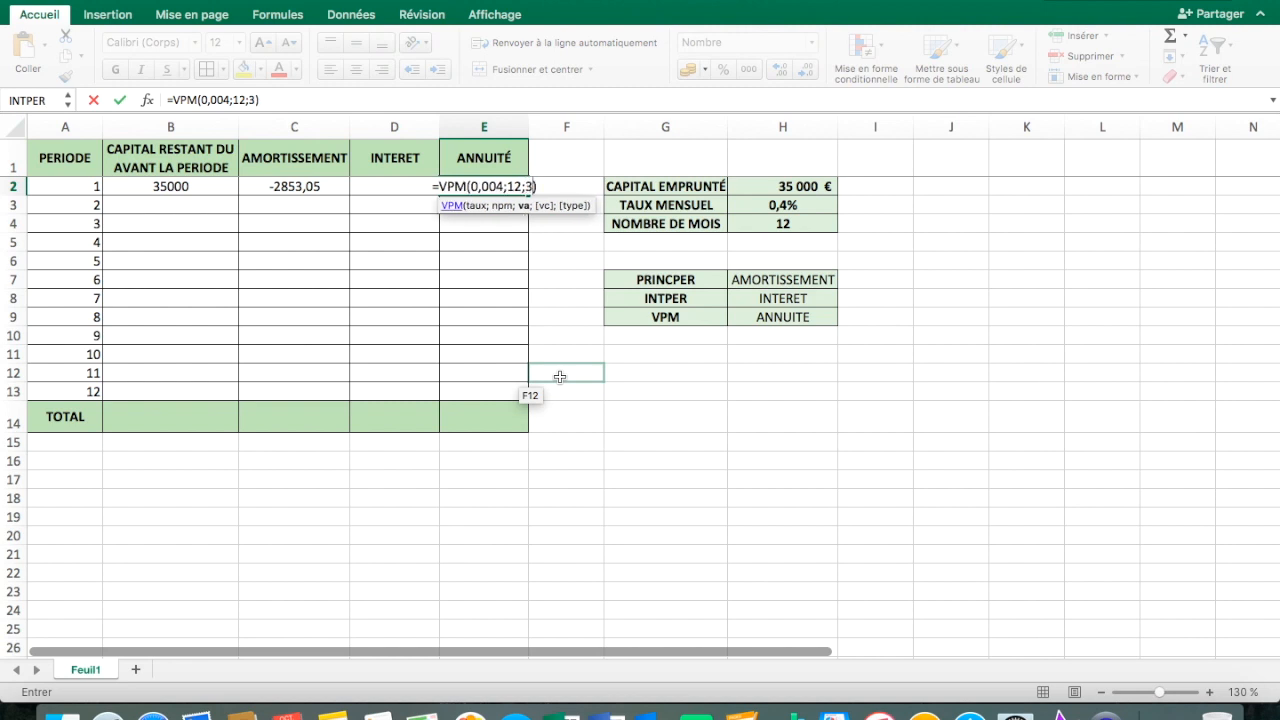
pyautogui.write('000')
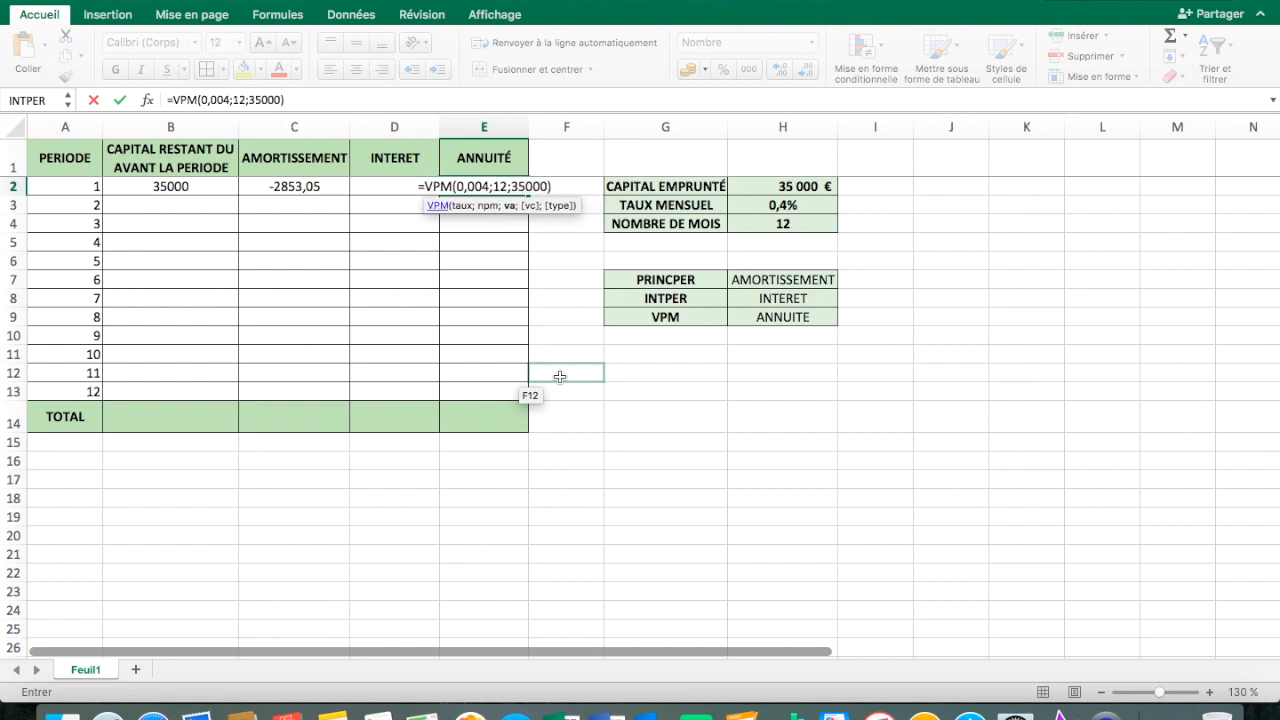
pyautogui.write(';')
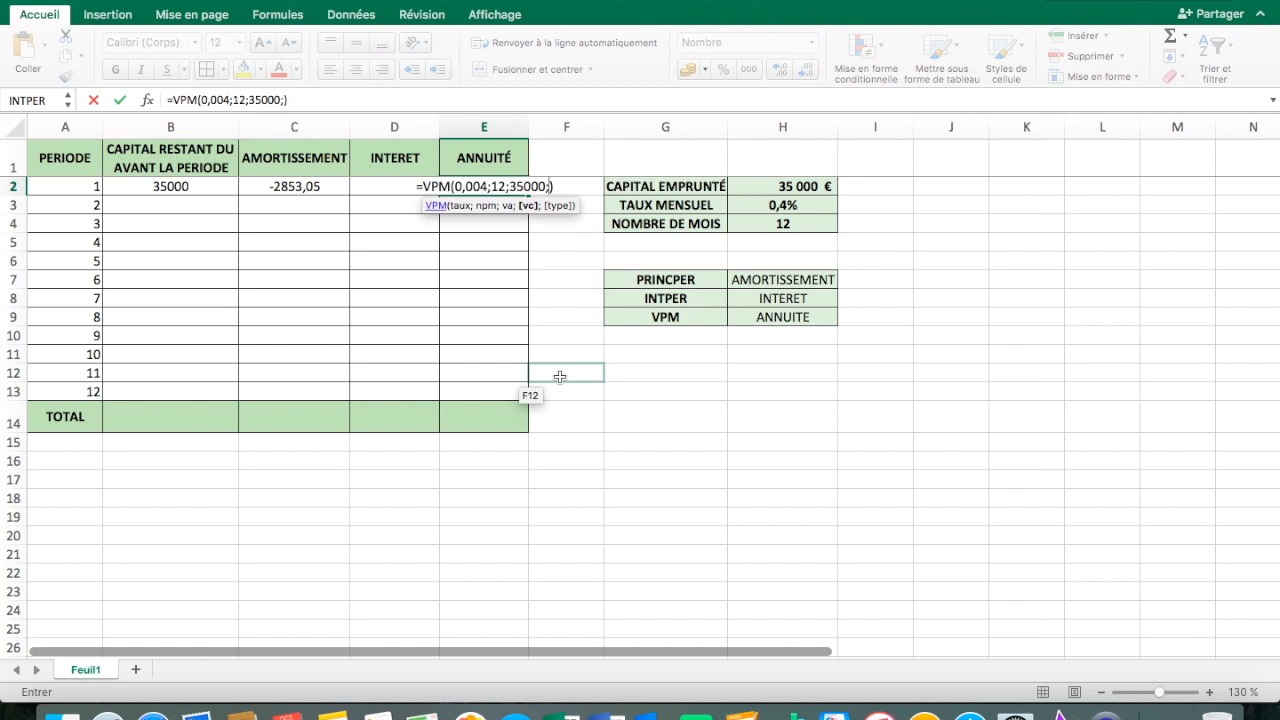
pyautogui.write('0')
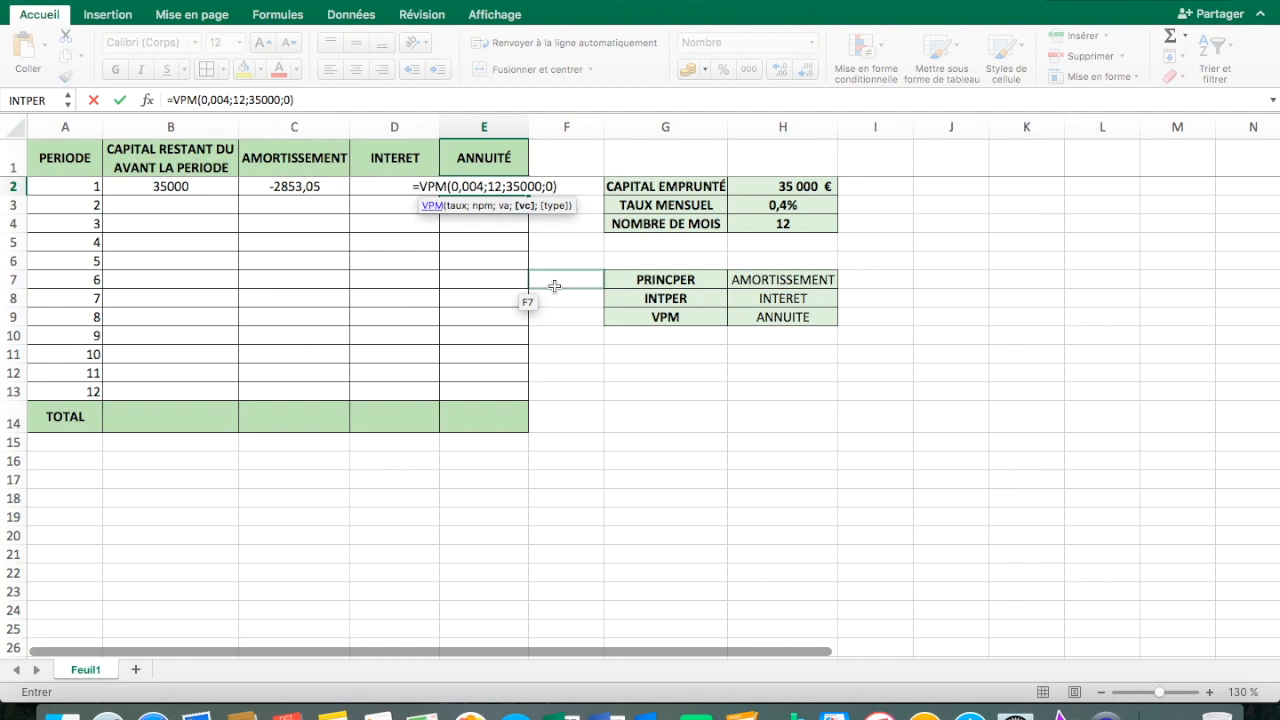
pyautogui.press('Return')
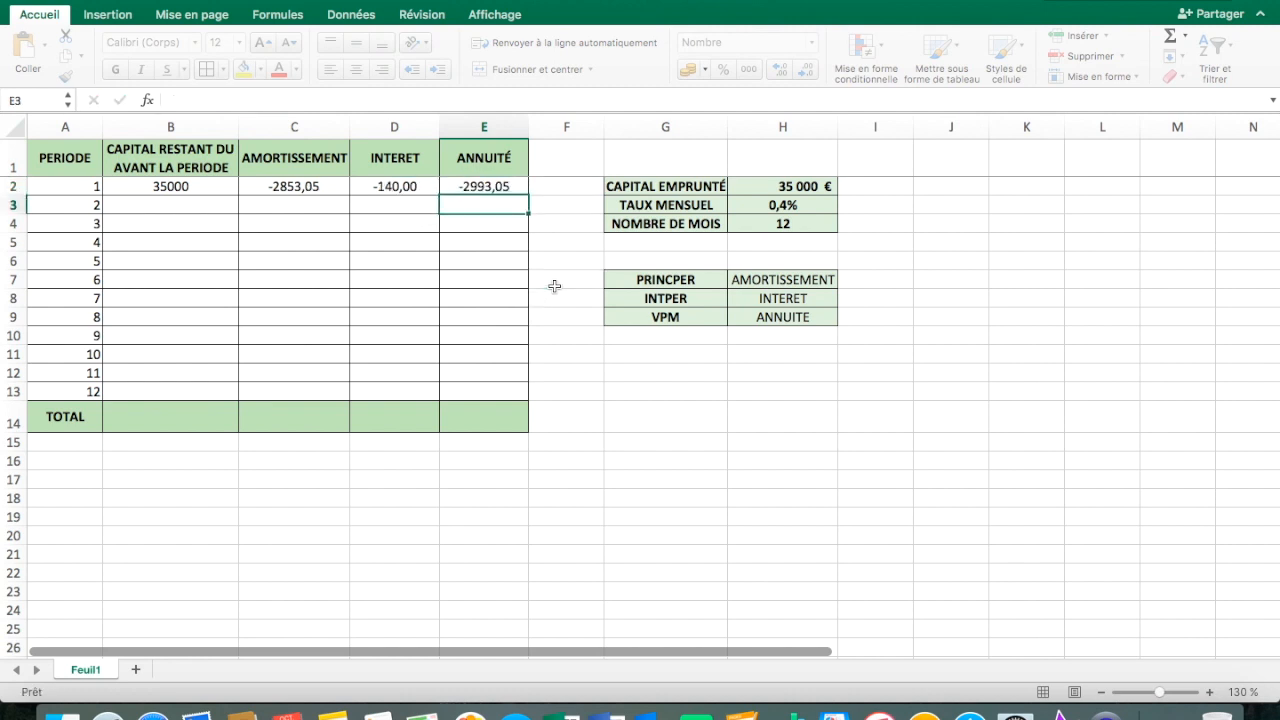
# Step: Fill the annuity formula from E2 down to E13 and check several of the copied cells
pyautogui.click(515, 188)
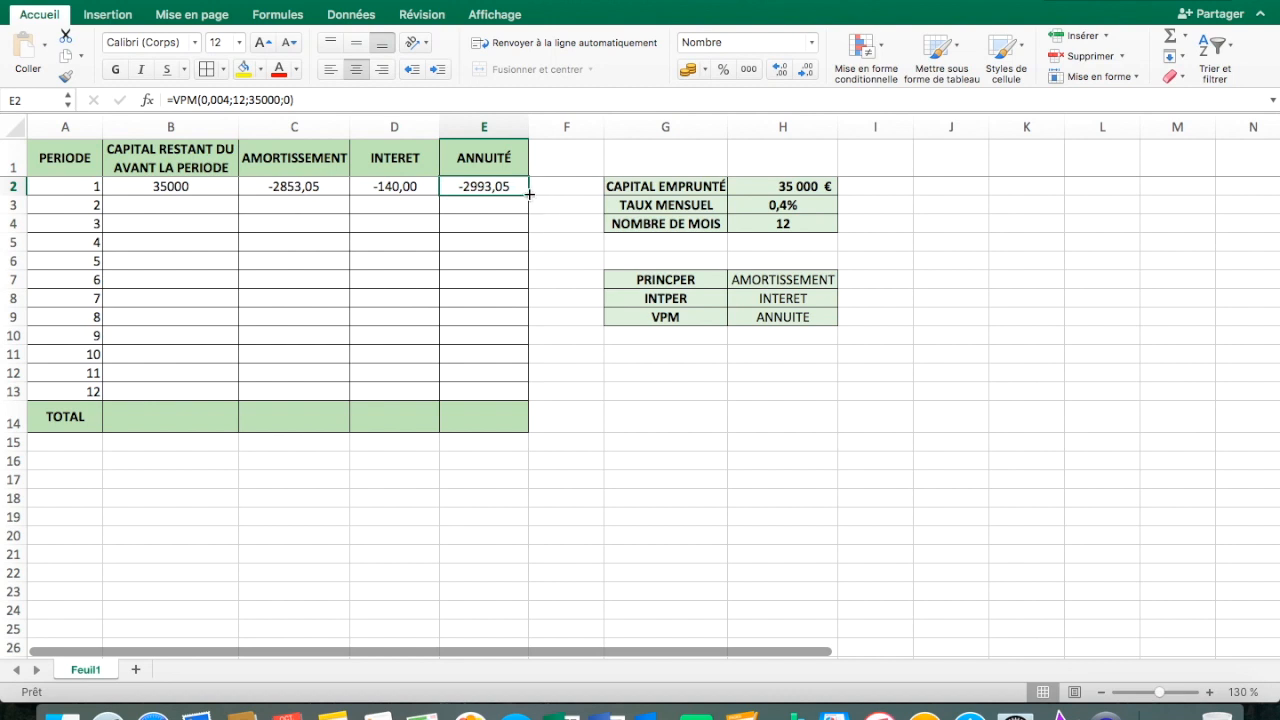
pyautogui.moveTo(529, 195); pyautogui.dragTo(523, 394)
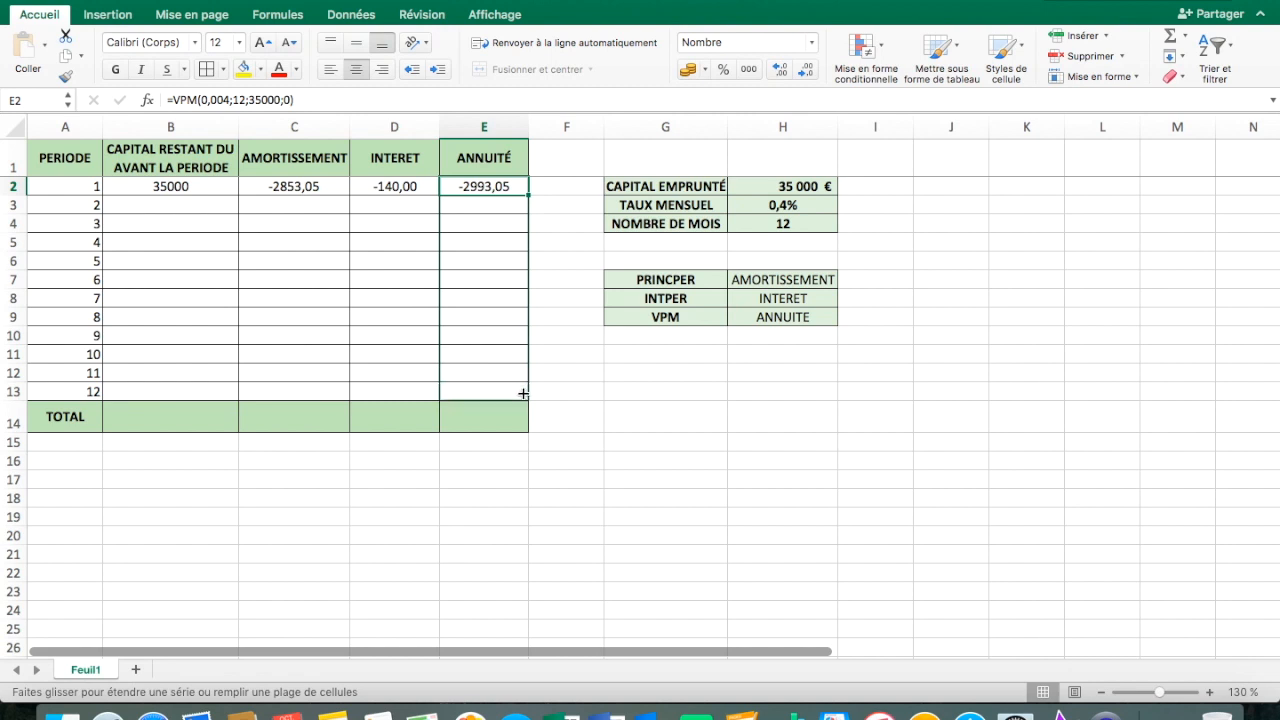
pyautogui.moveTo(523, 394); pyautogui.dragTo(523, 394)
pyautogui.click(596, 408)
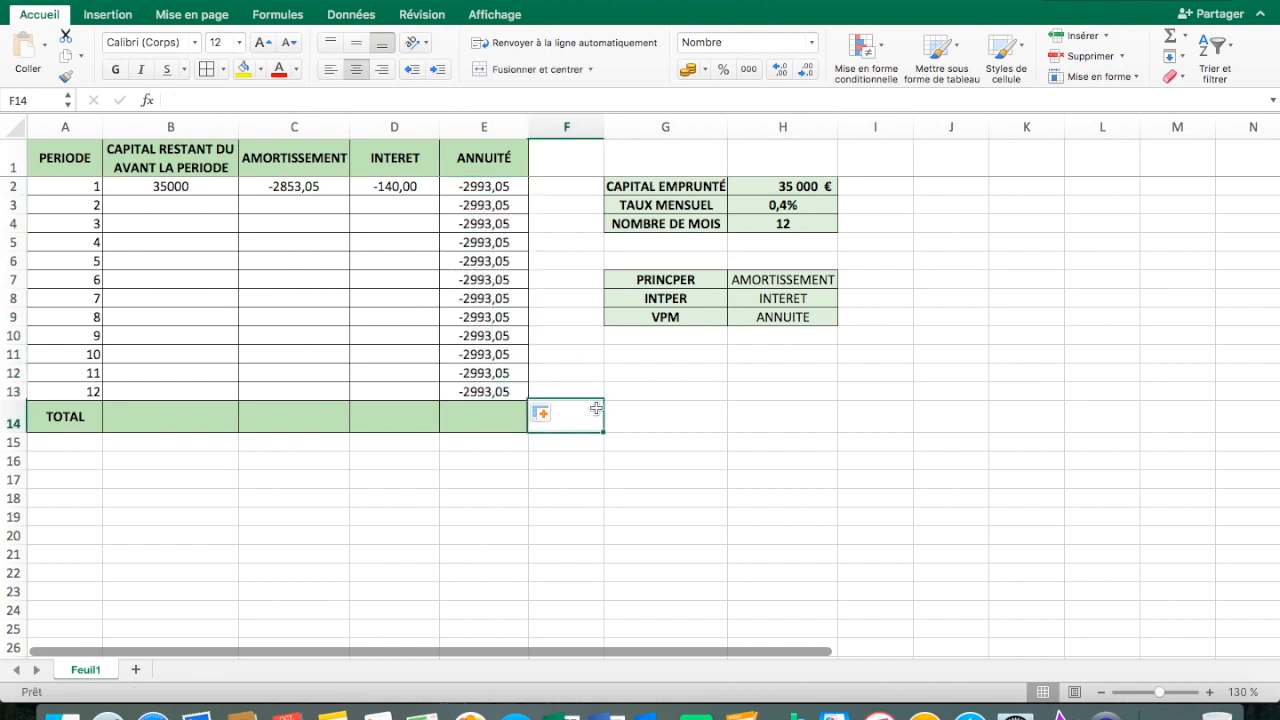
pyautogui.click(500, 240)
pyautogui.click(498, 283)
pyautogui.click(497, 335)
pyautogui.click(497, 372)
pyautogui.click(497, 391)
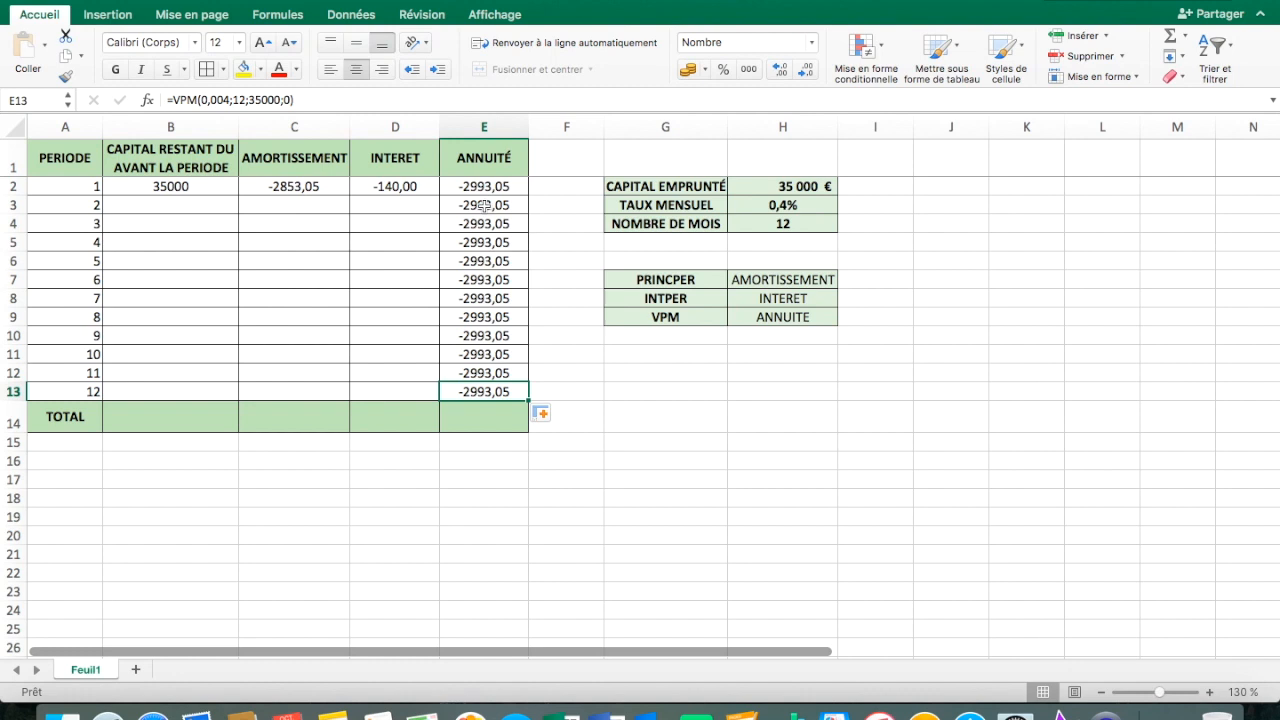
# Step: Calculate the remaining capital for period 2 in B3 with the formula =B2+C2
pyautogui.click(189, 205)
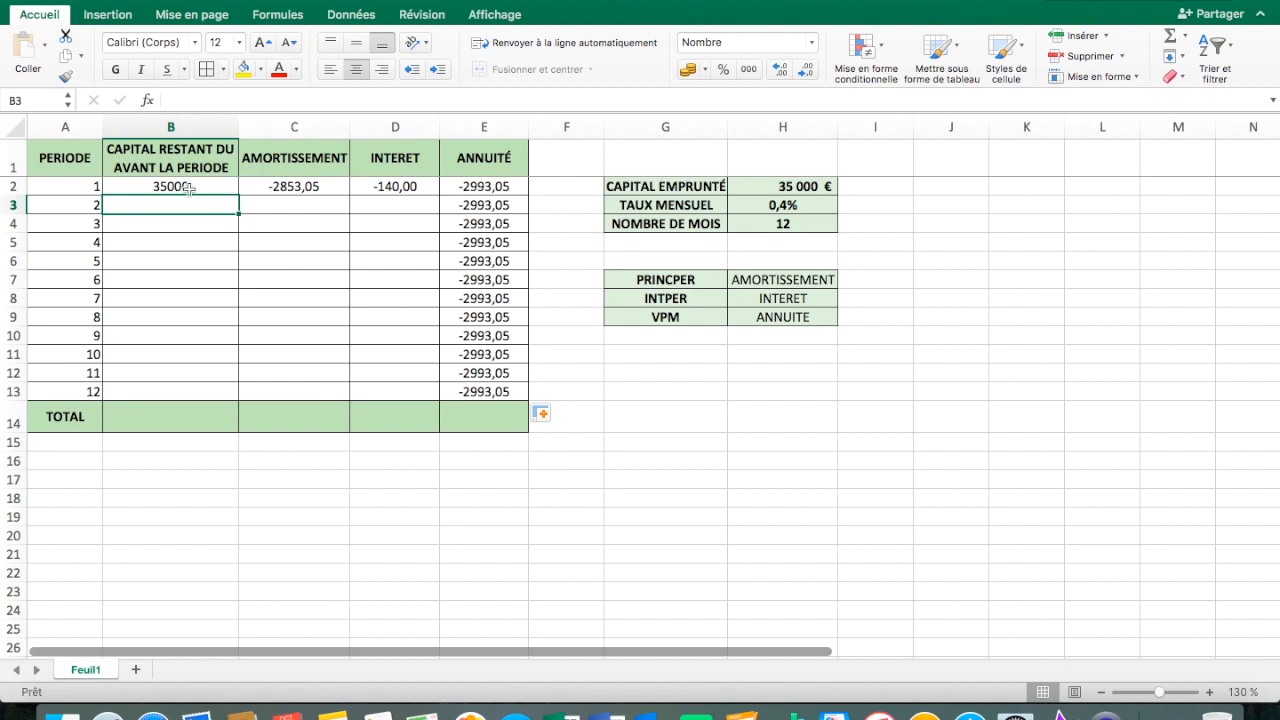
pyautogui.click(187, 186)
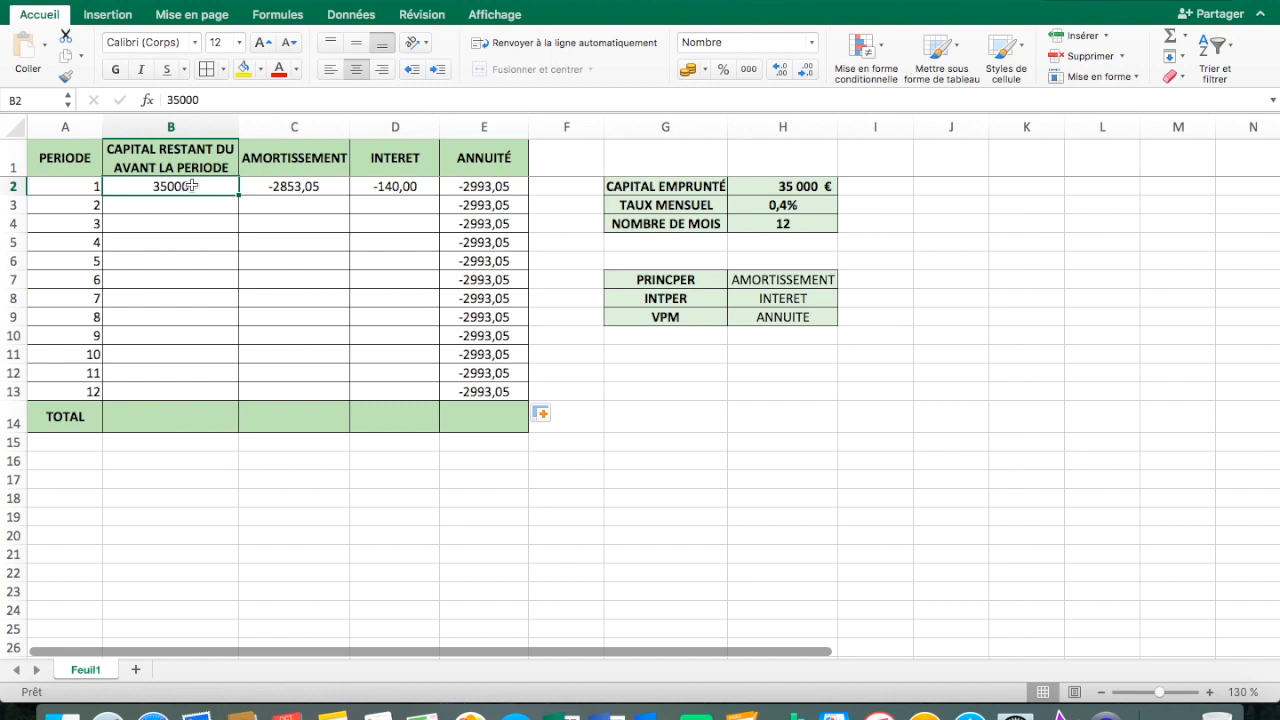
pyautogui.click(335, 190)
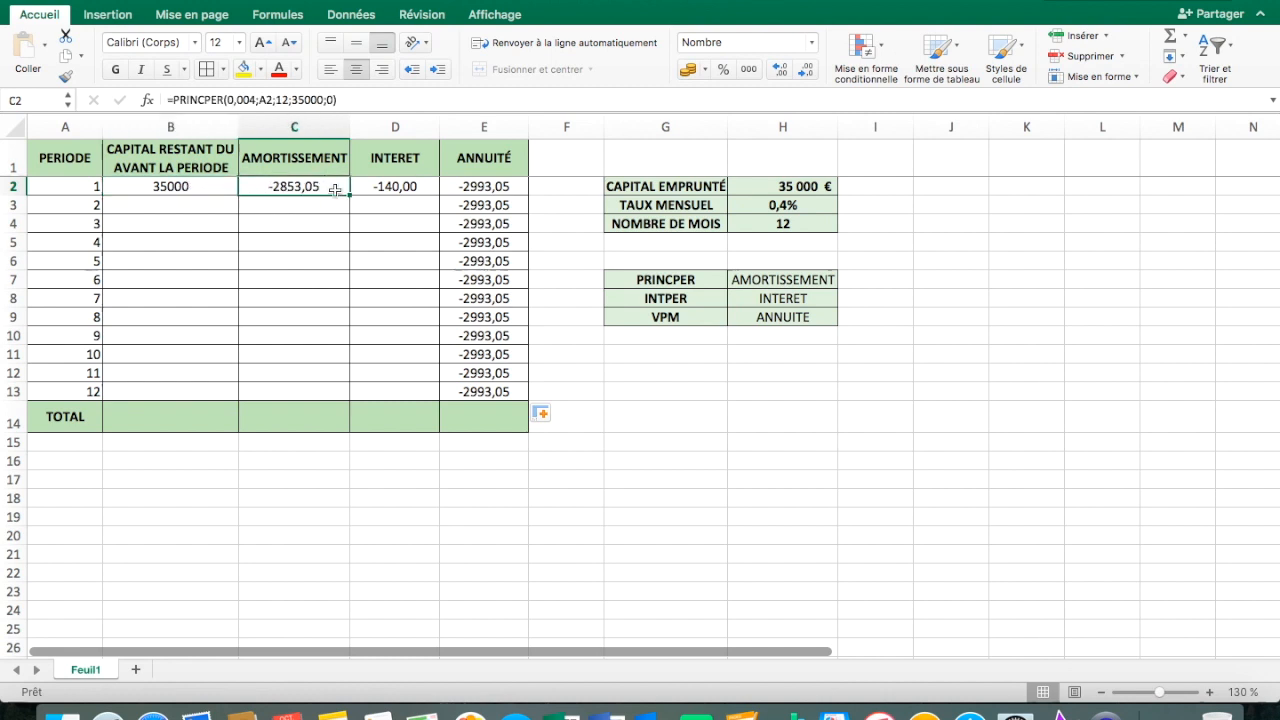
pyautogui.click(214, 187)
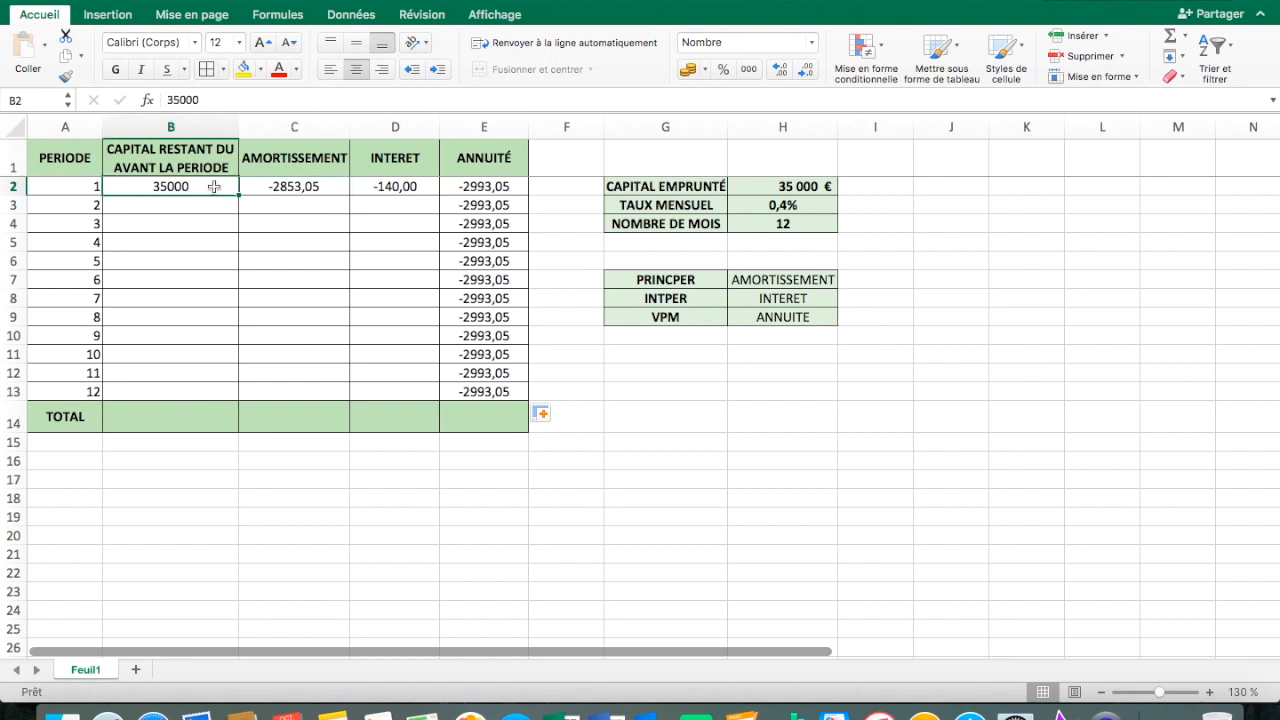
pyautogui.click(284, 187)
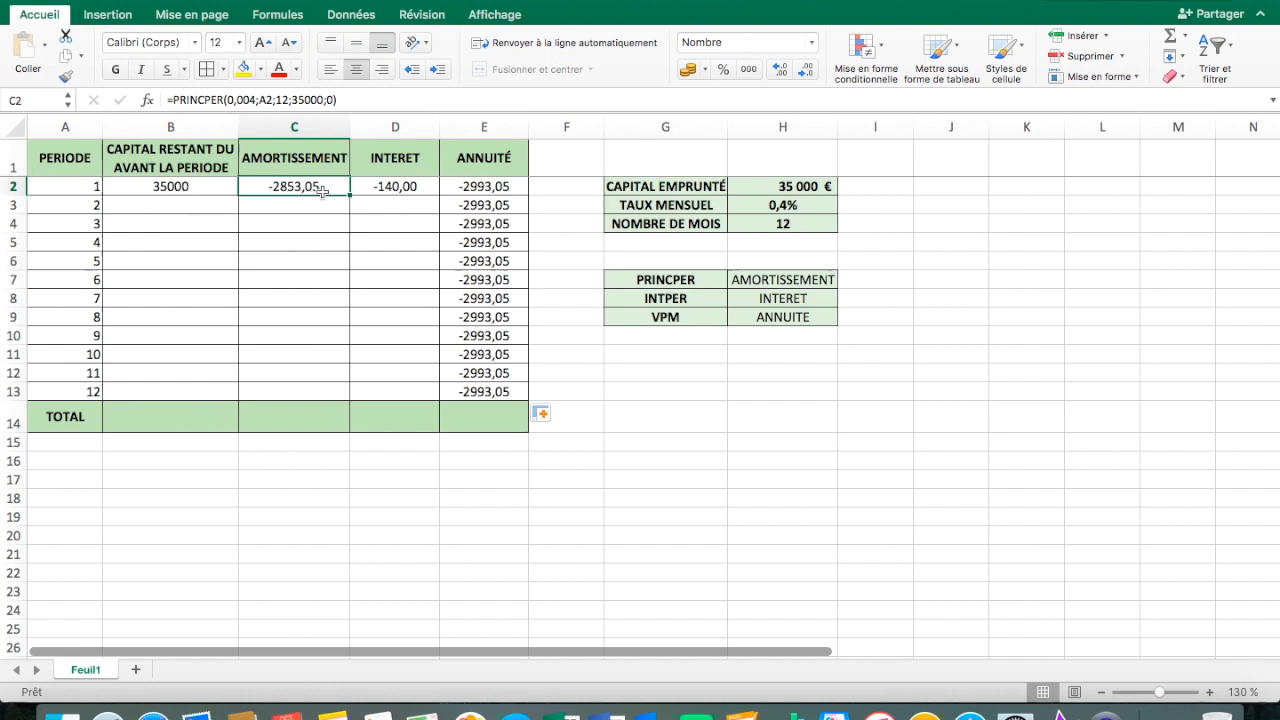
pyautogui.click(199, 206)
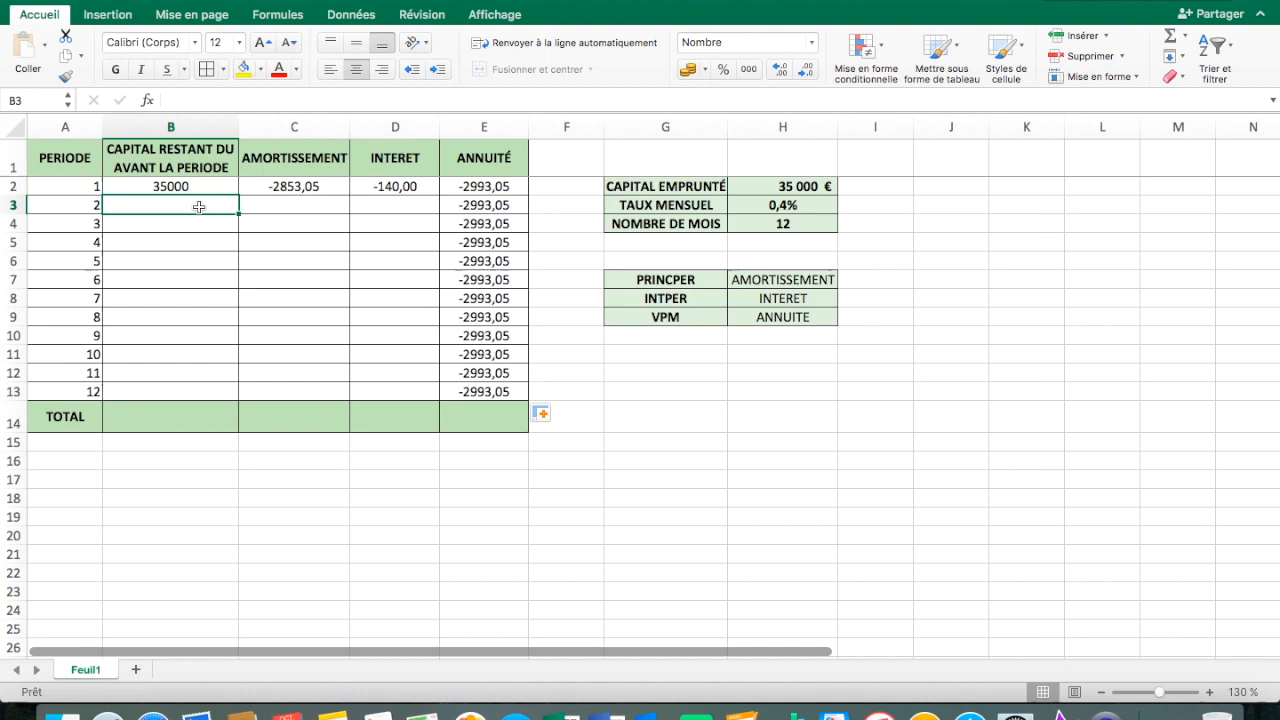
pyautogui.write('=')
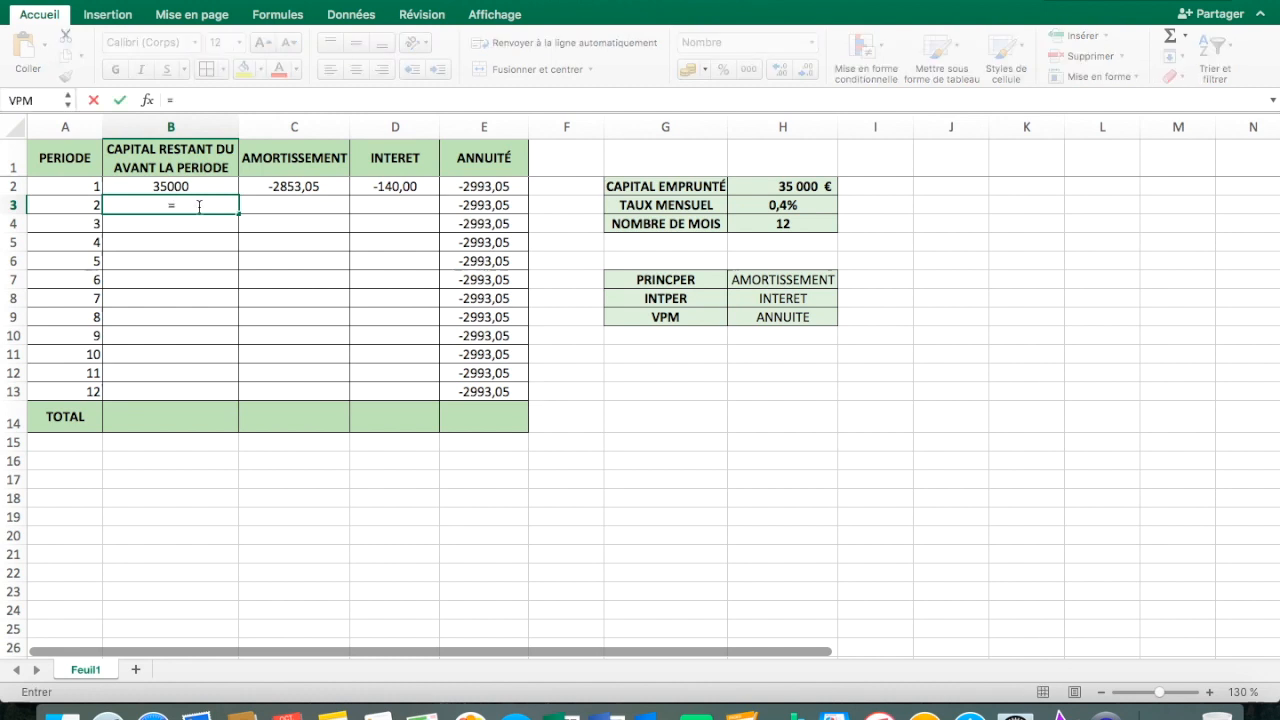
pyautogui.click(181, 186)
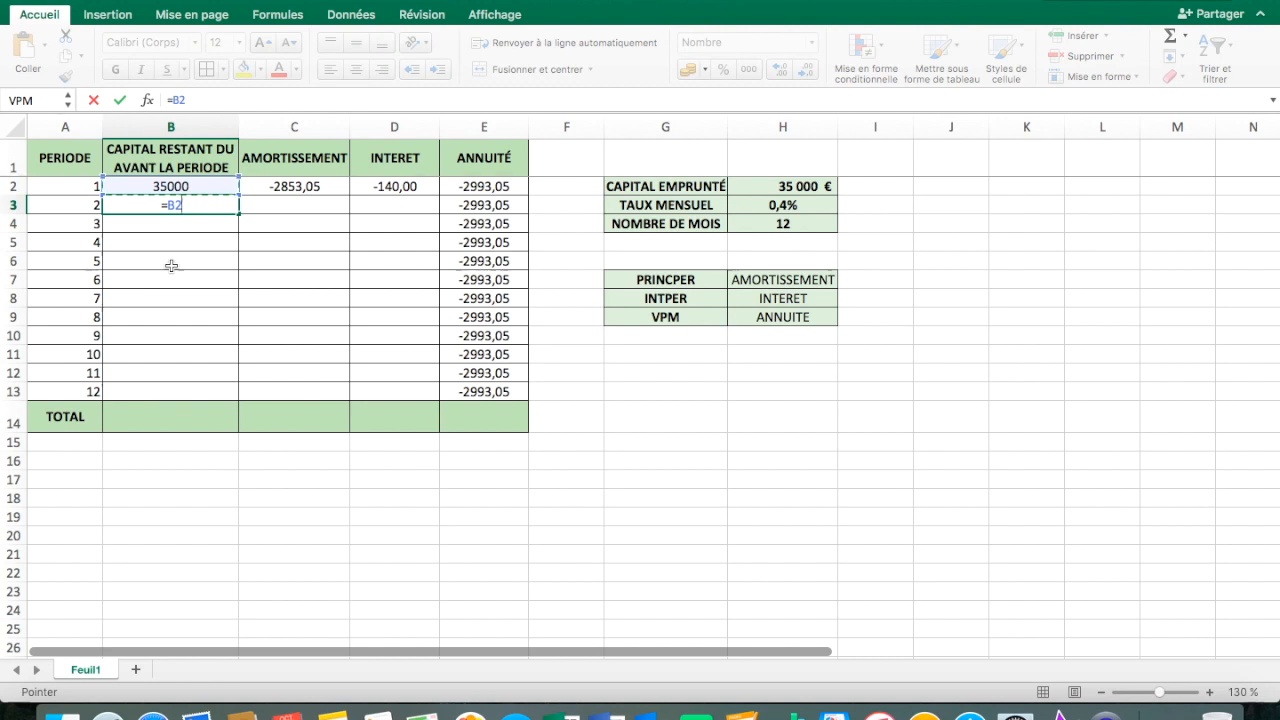
pyautogui.write('+')
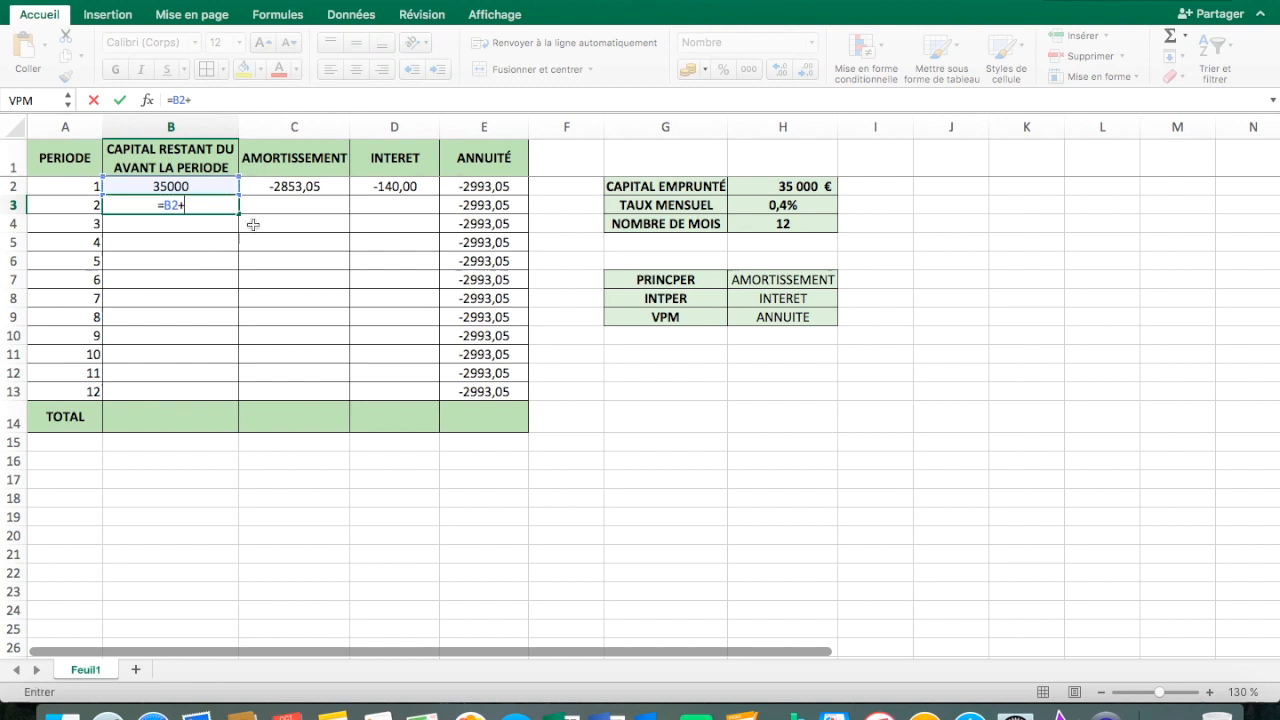
pyautogui.click(328, 185)
pyautogui.press('Return')
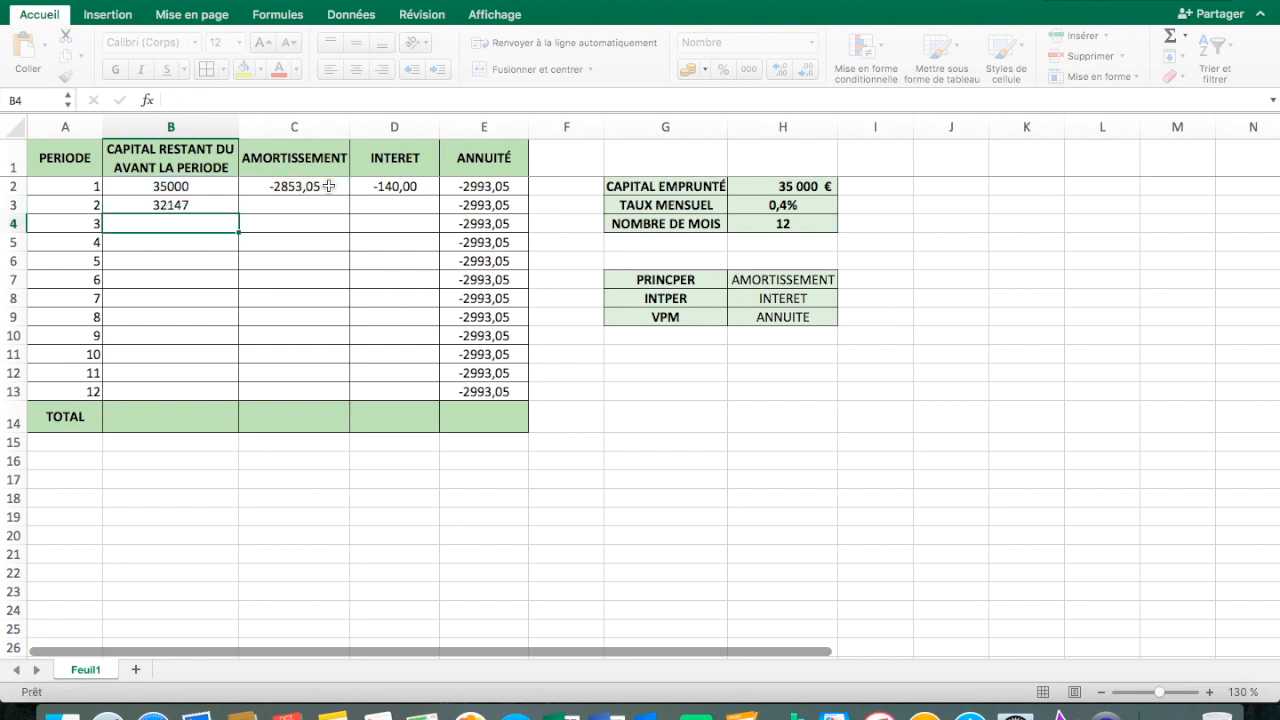
# Step: Fill the remaining capital formula from B3 down to B13 for periods 3 to 12
pyautogui.click(206, 204)
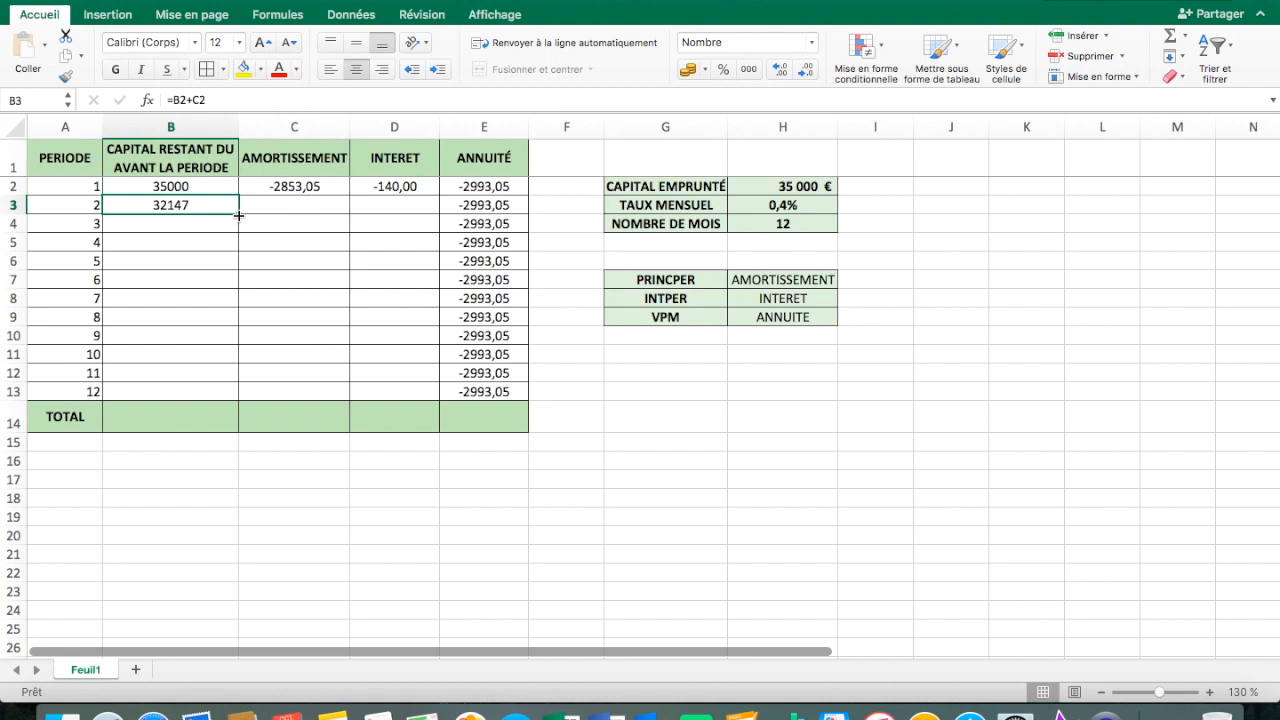
pyautogui.moveTo(240, 213); pyautogui.dragTo(241, 397)
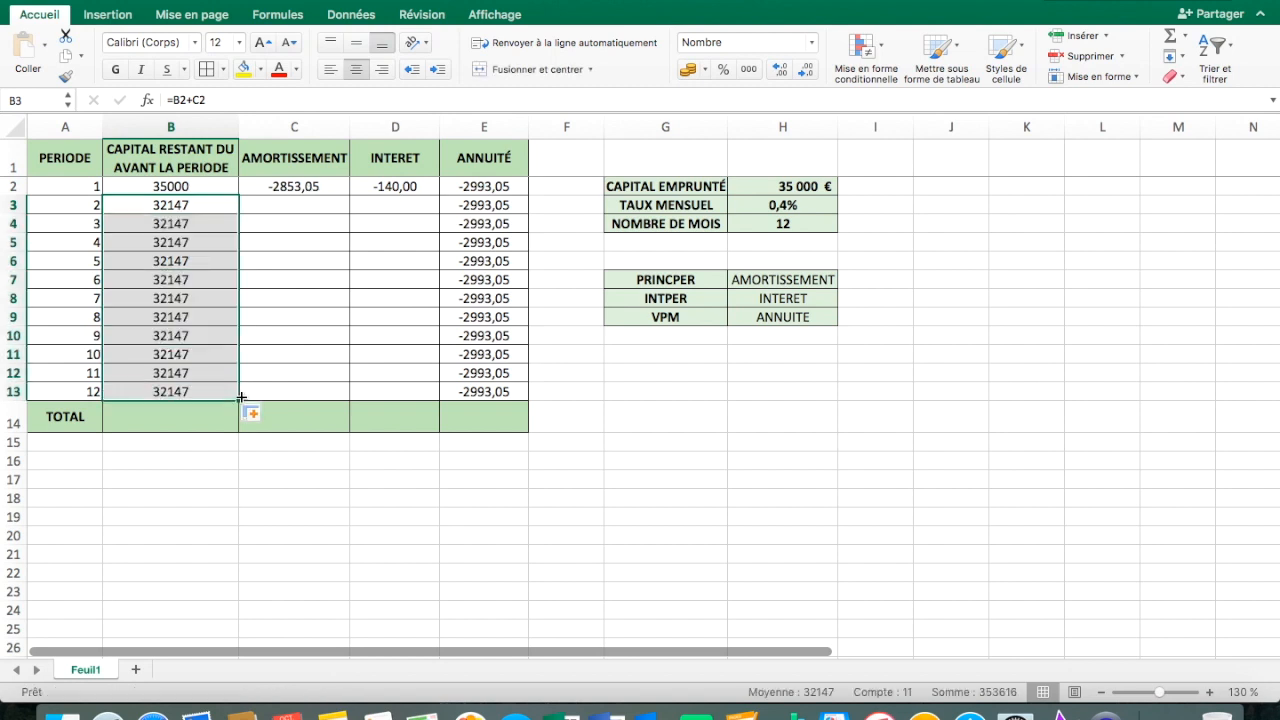
pyautogui.click(315, 186)
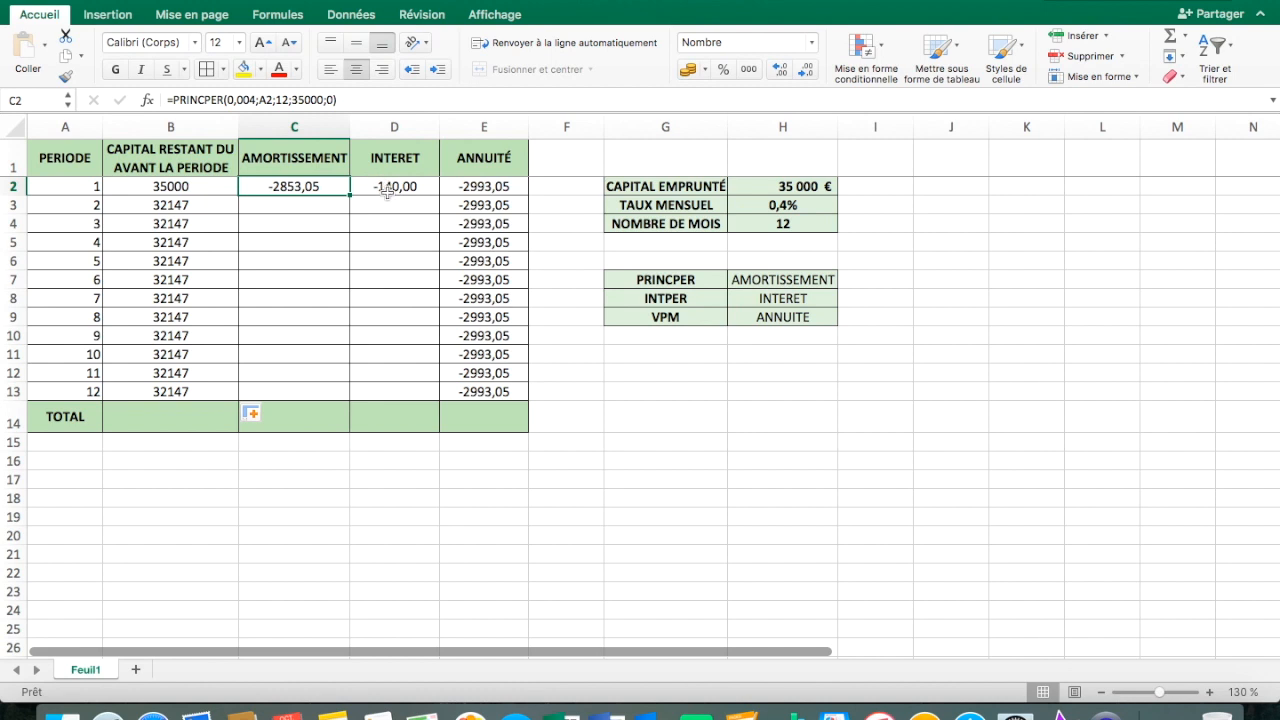
# Step: Fill the amortization formula from C2 and the interest formula from D2 down to row 13
pyautogui.moveTo(350, 196); pyautogui.dragTo(350, 398)
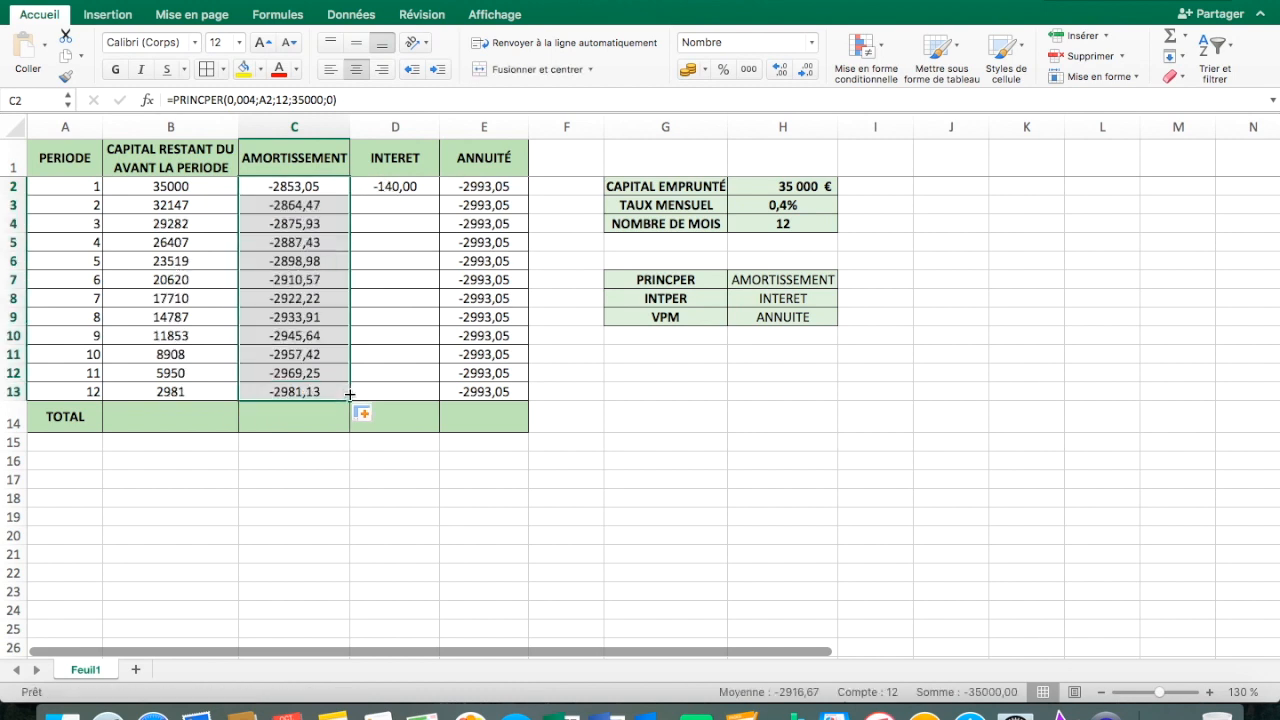
pyautogui.click(398, 186)
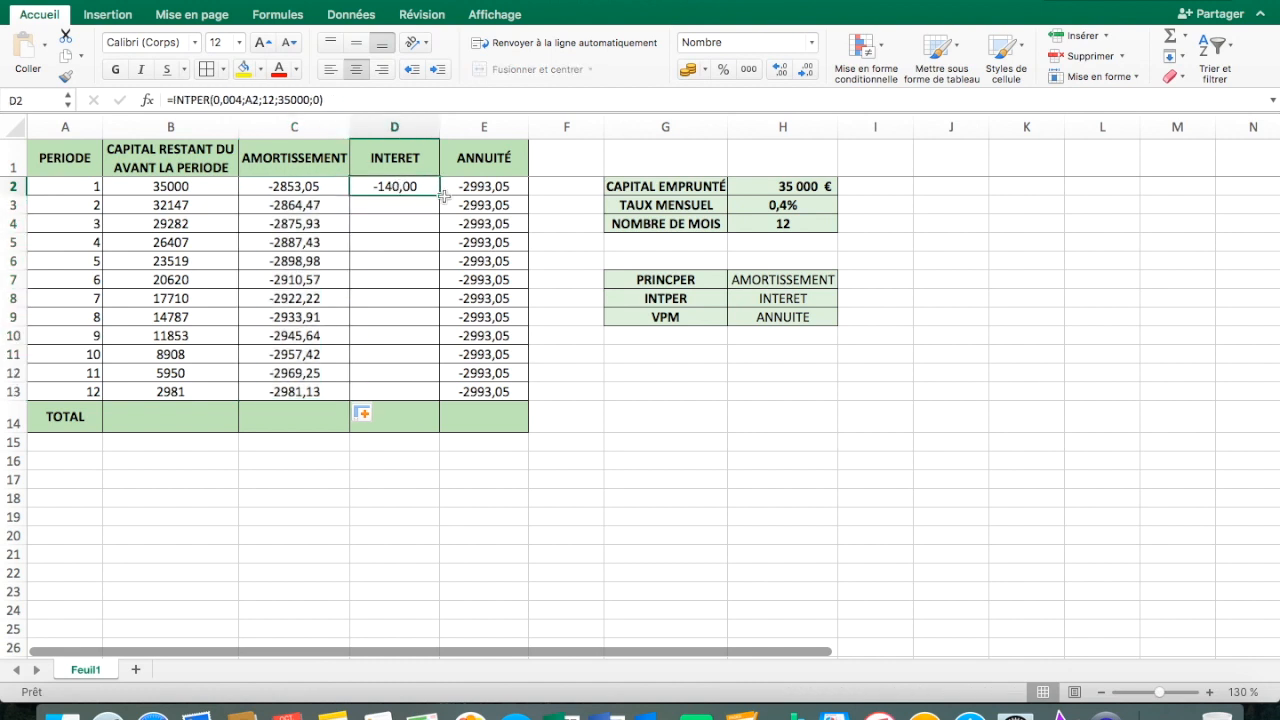
pyautogui.moveTo(440, 196); pyautogui.dragTo(455, 395)
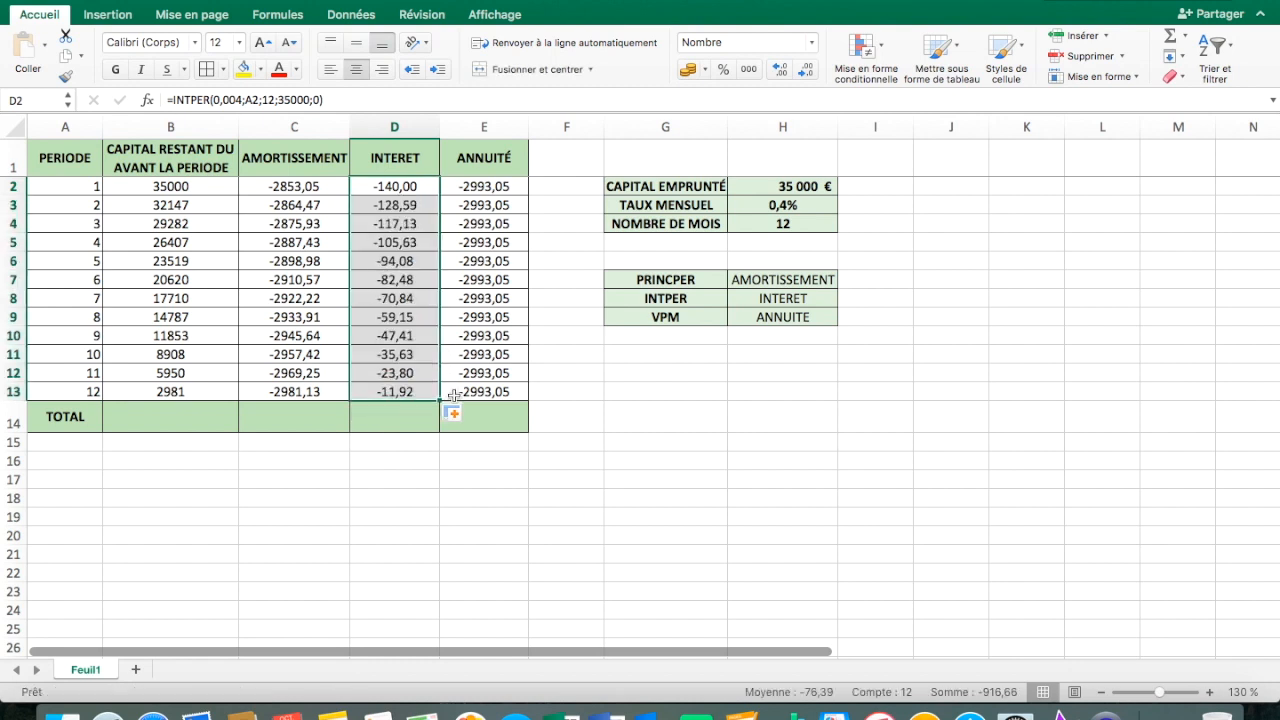
# Step: Review the completed rows for periods 1 to 12 and the empty cells of the TOTAL row
pyautogui.click(85, 200)
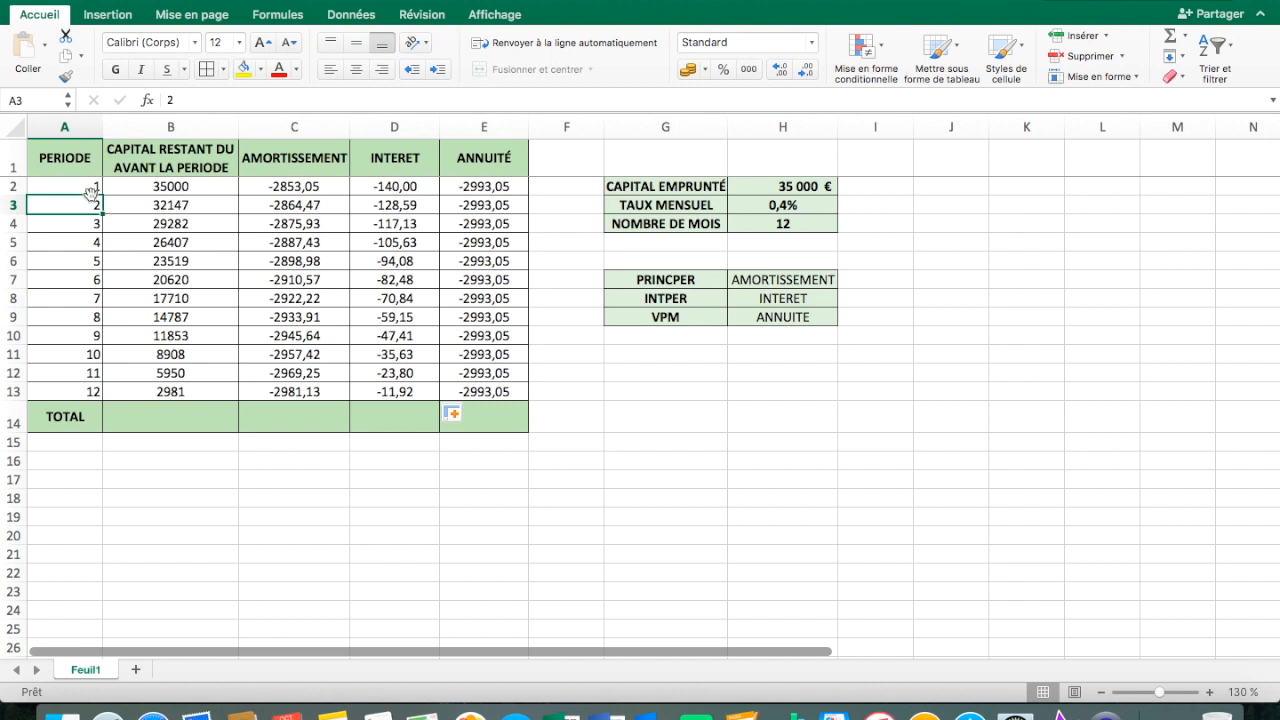
pyautogui.moveTo(88, 189)
pyautogui.mouseDown()
pyautogui.moveTo(92, 205)
pyautogui.moveTo(290, 300)
pyautogui.moveTo(420, 352)
pyautogui.moveTo(467, 345)
pyautogui.moveTo(513, 389)
pyautogui.mouseUp()
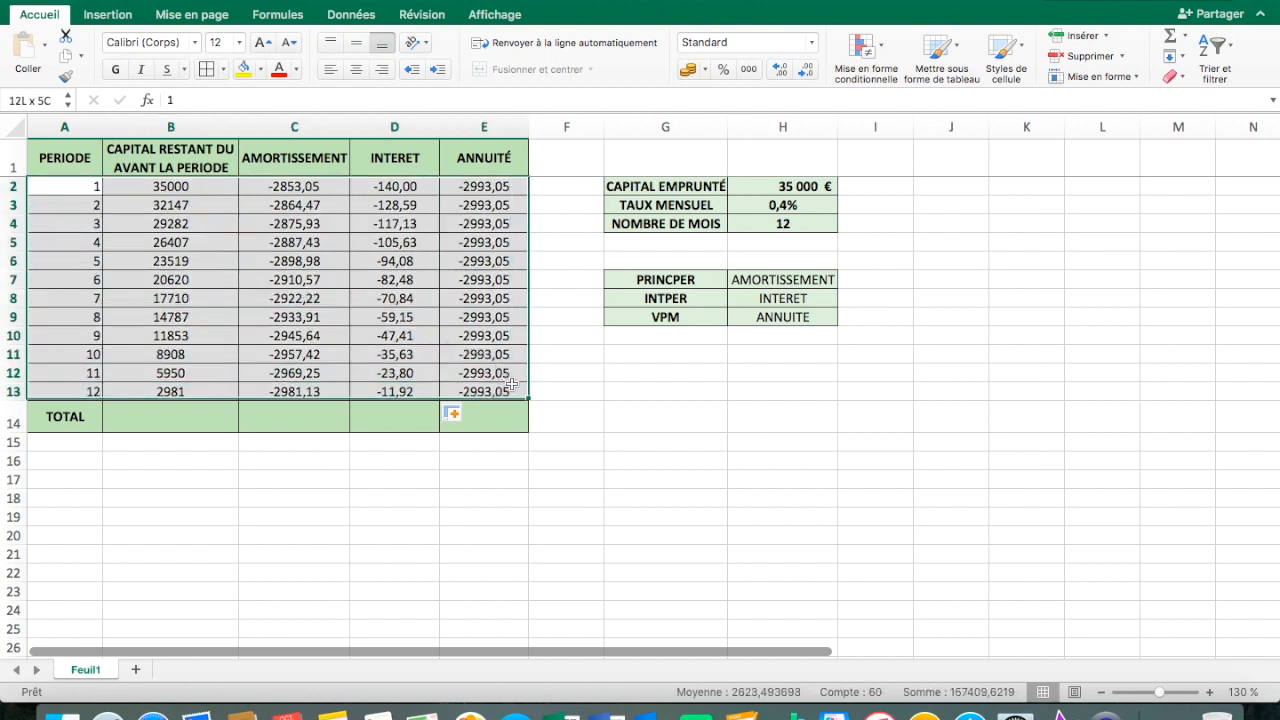
pyautogui.click(322, 247)
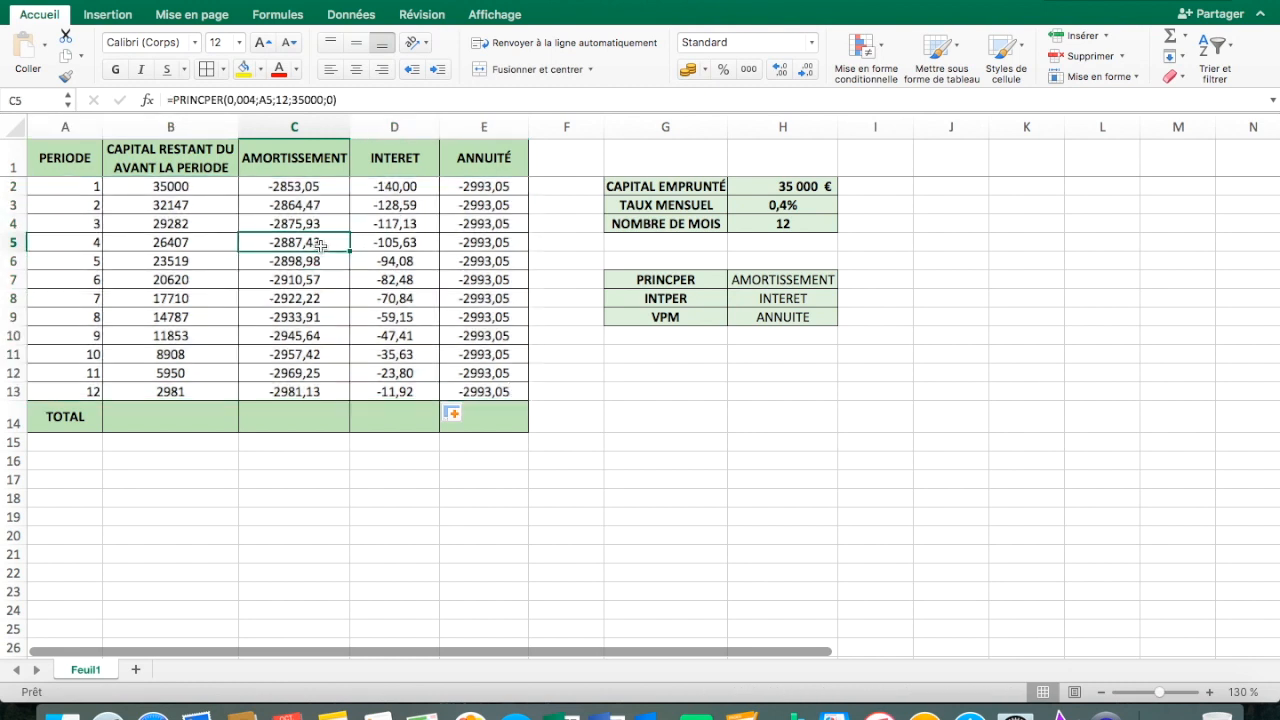
pyautogui.click(181, 188)
pyautogui.click(252, 334)
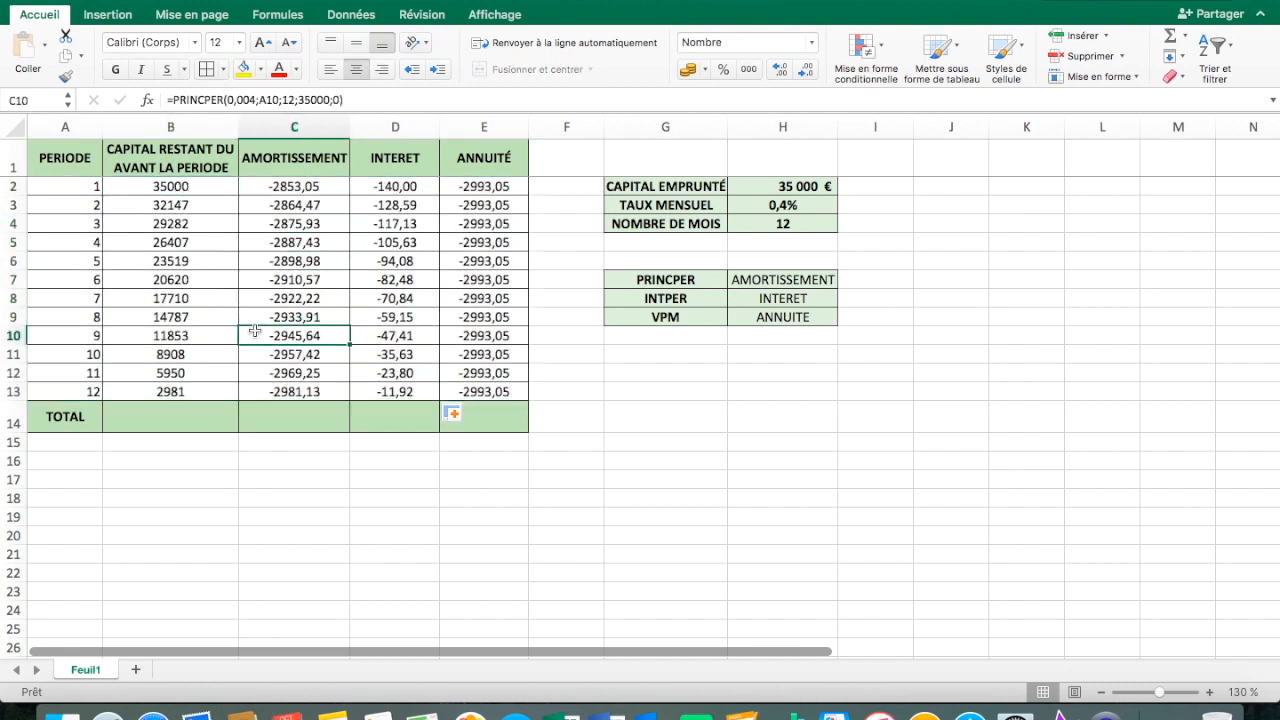
pyautogui.click(496, 306)
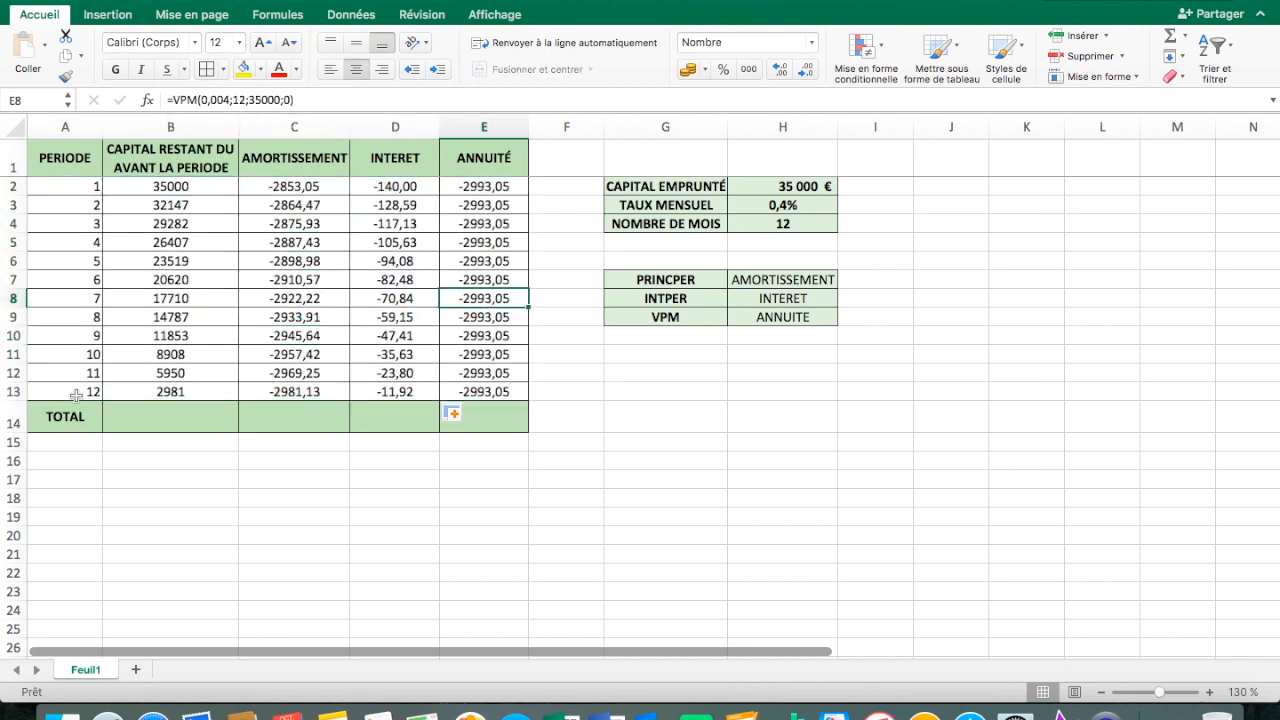
pyautogui.click(115, 417)
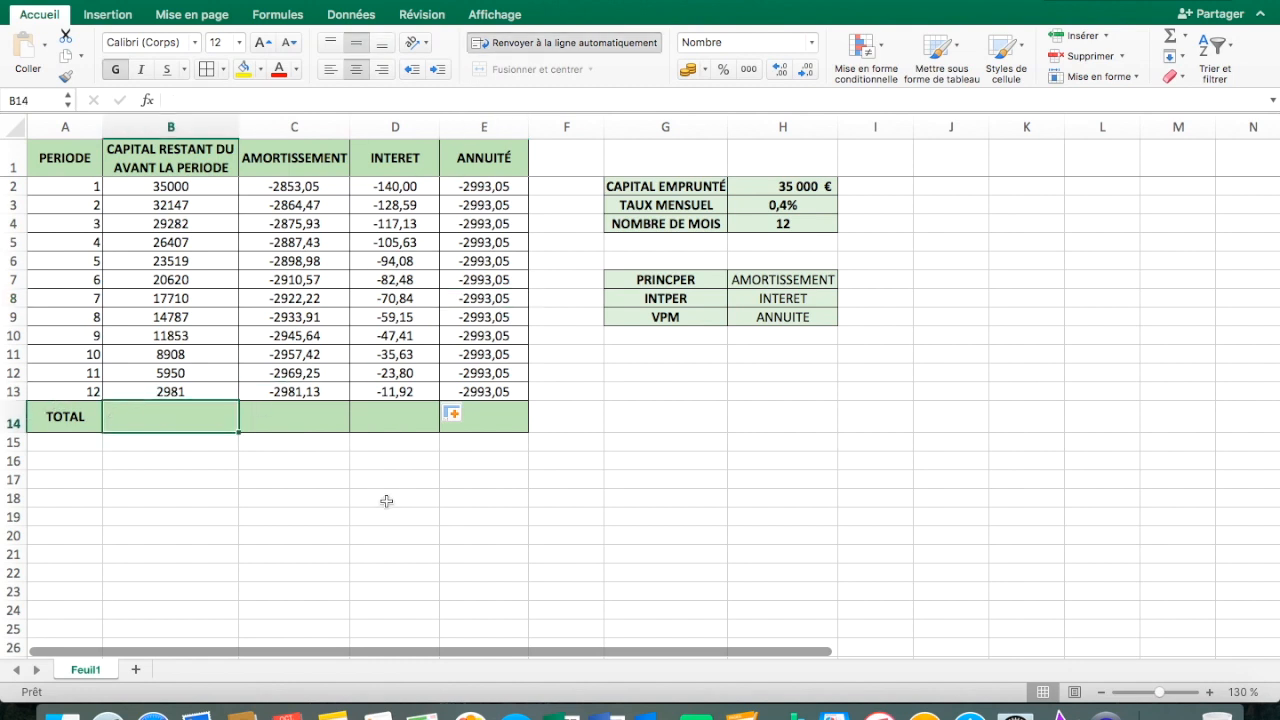
pyautogui.click(296, 425)
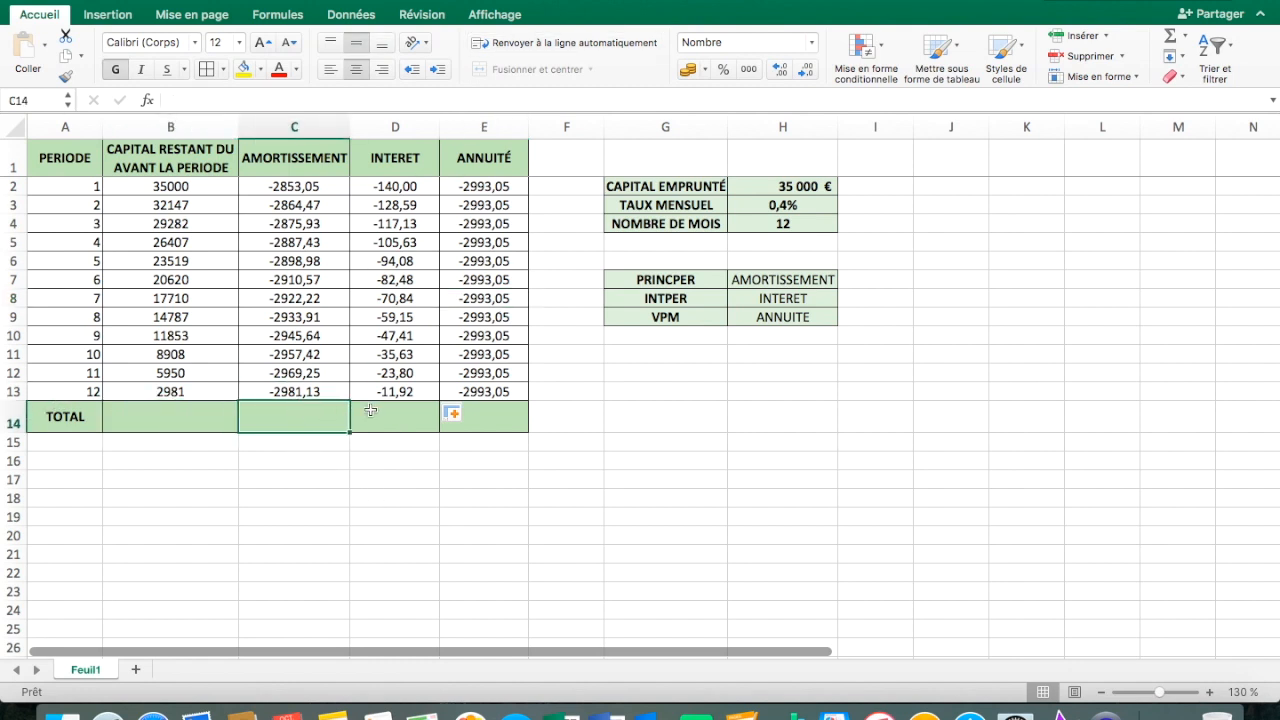
pyautogui.click(418, 418)
pyautogui.click(461, 416)
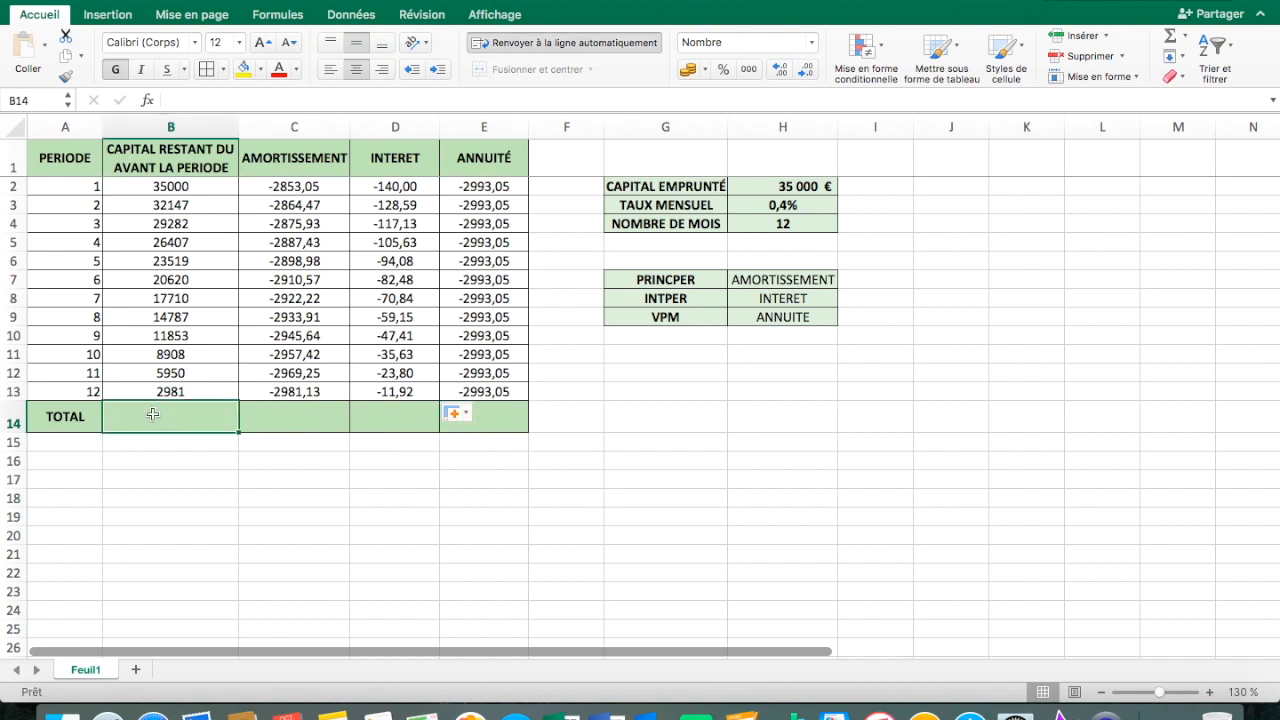
# Step: Calculate the capital remaining after the last period in B14 with the formula =B13+C13
pyautogui.write('=')
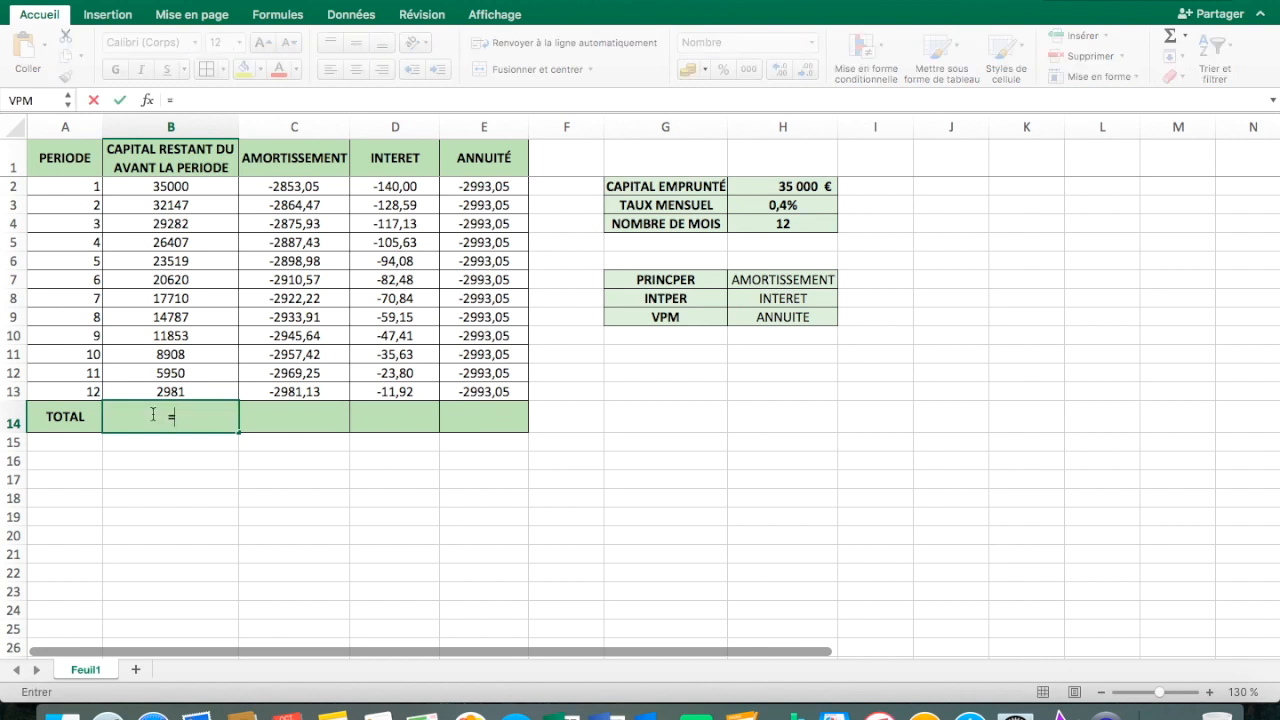
pyautogui.click(196, 392)
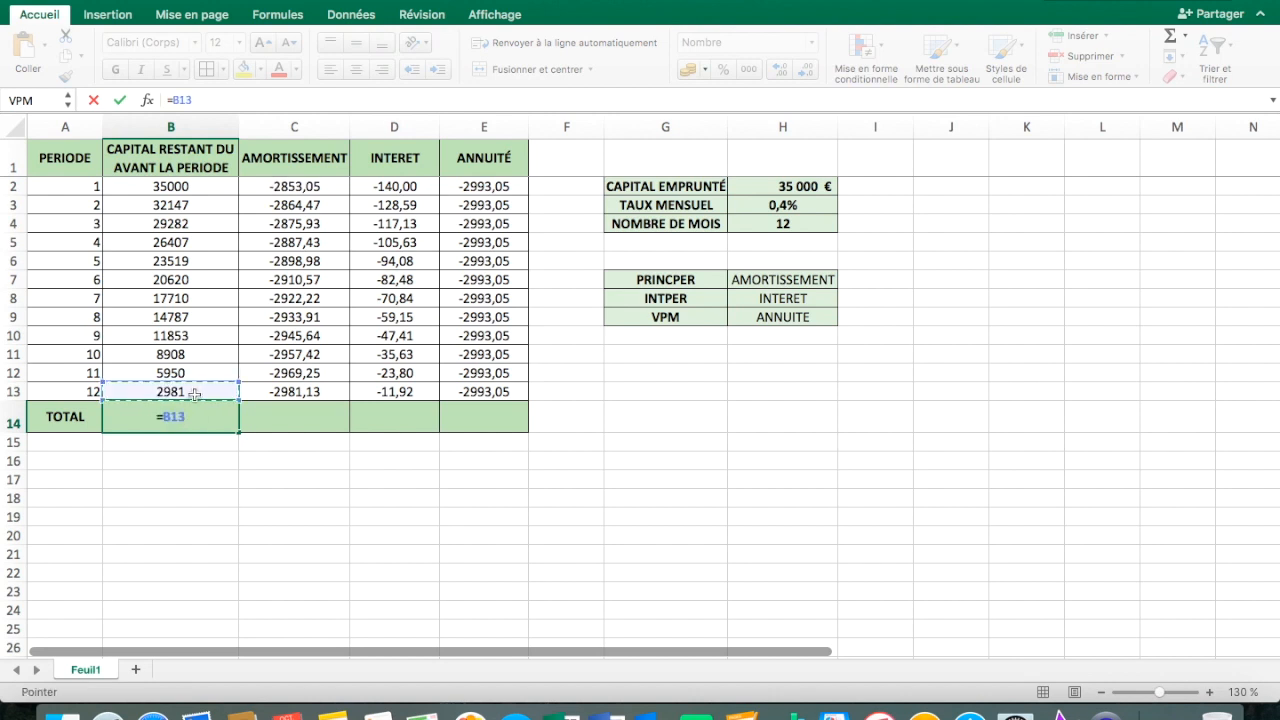
pyautogui.write('+')
pyautogui.click(312, 392)
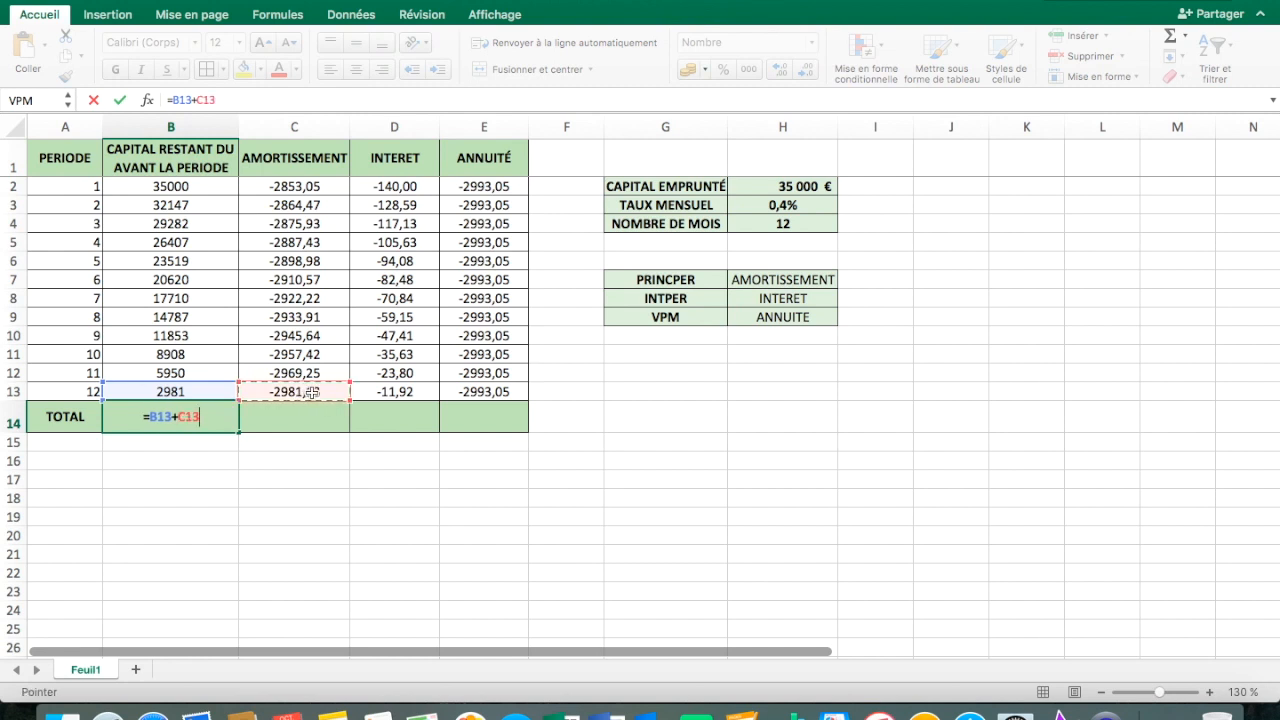
pyautogui.press('Return')
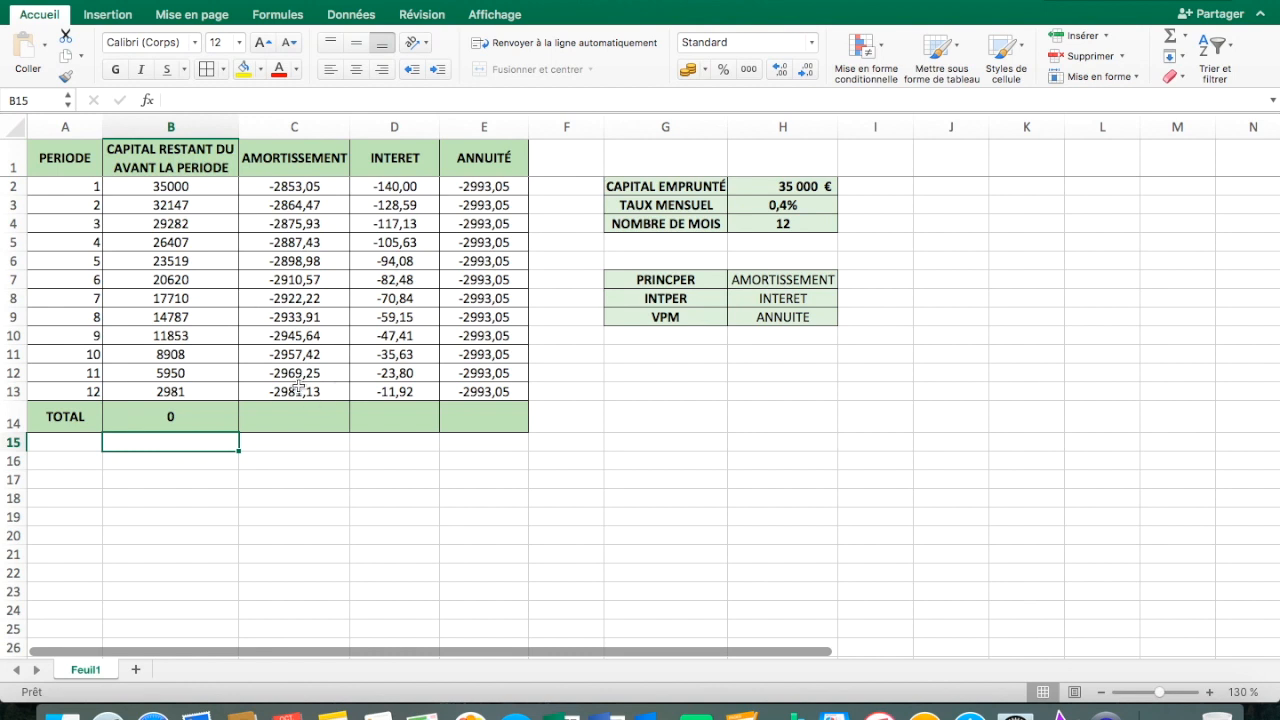
pyautogui.click(172, 418)
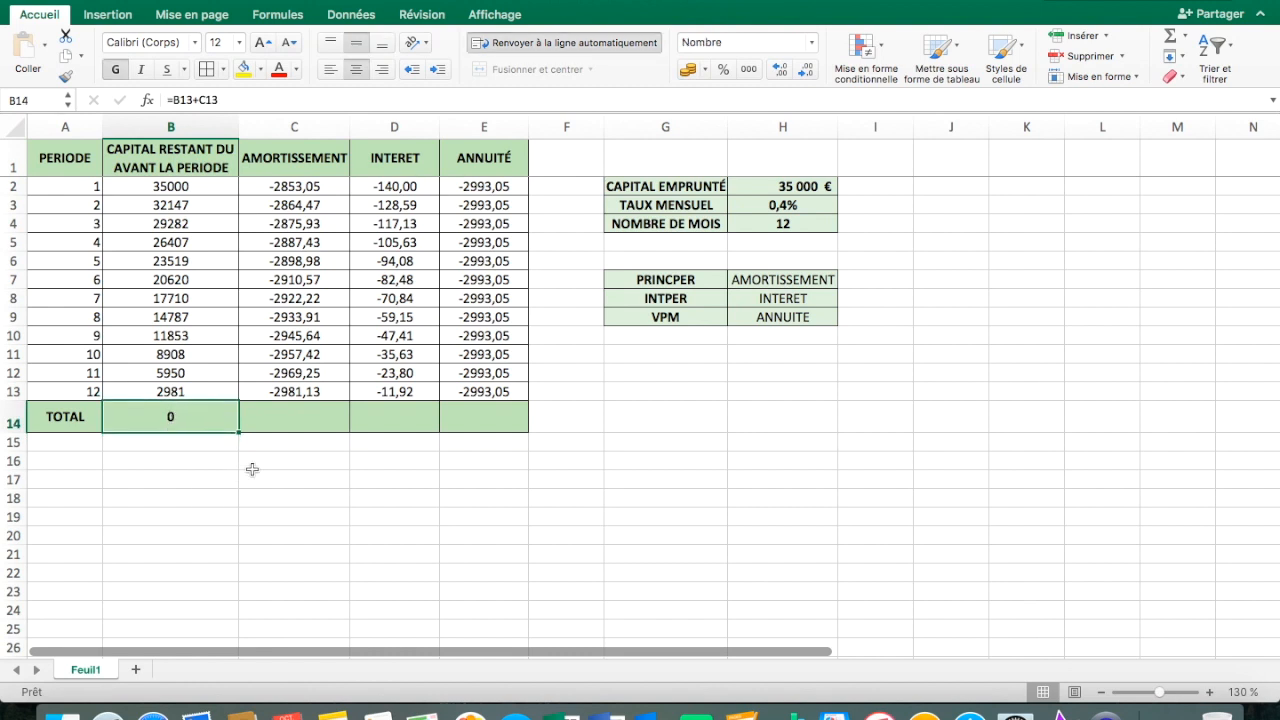
# Step: Total the amortization column in C14 with =SOMME(C2:C13) and fill the formula across to D14 and E14
pyautogui.click(272, 410)
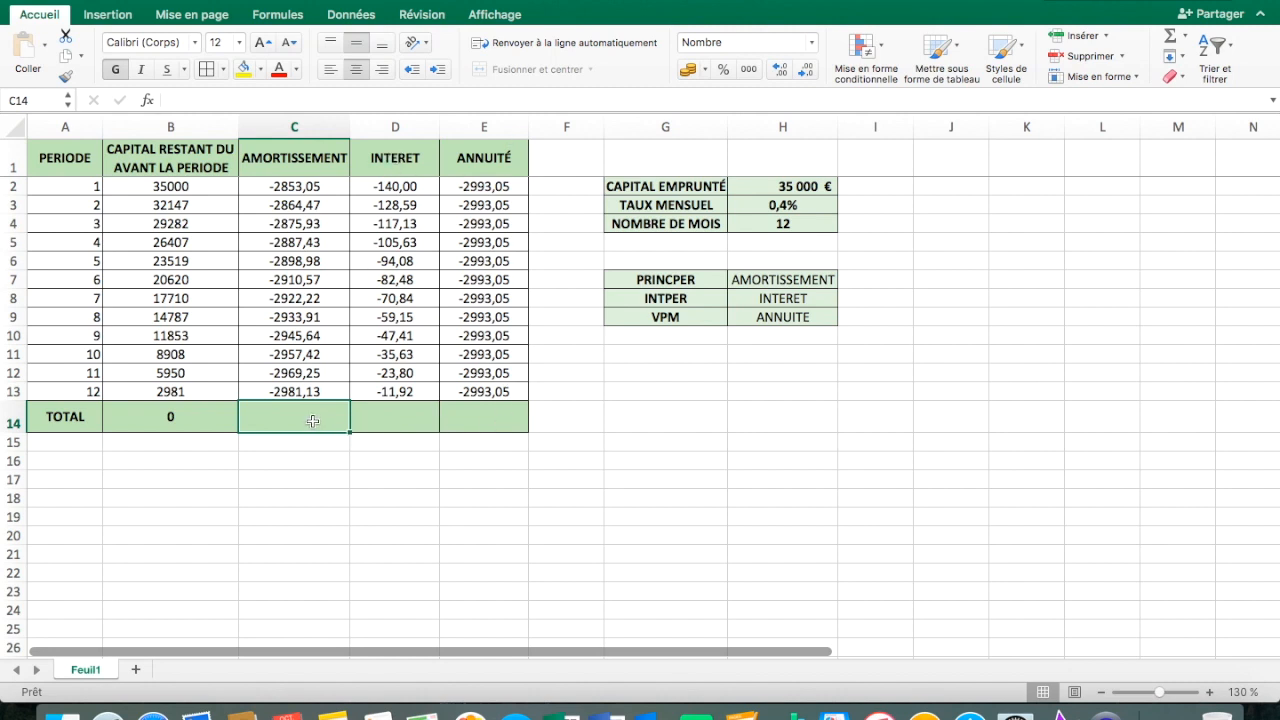
pyautogui.write('=SOMME')
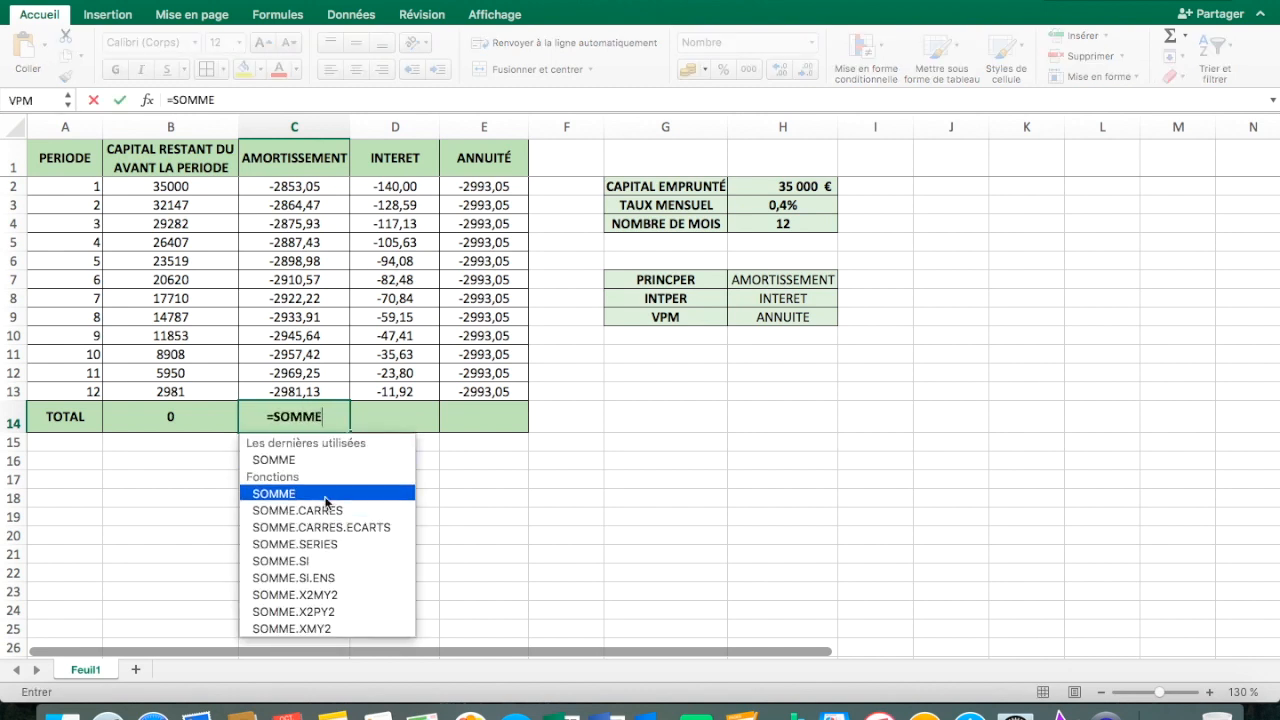
pyautogui.doubleClick(302, 462)
pyautogui.click(302, 186)
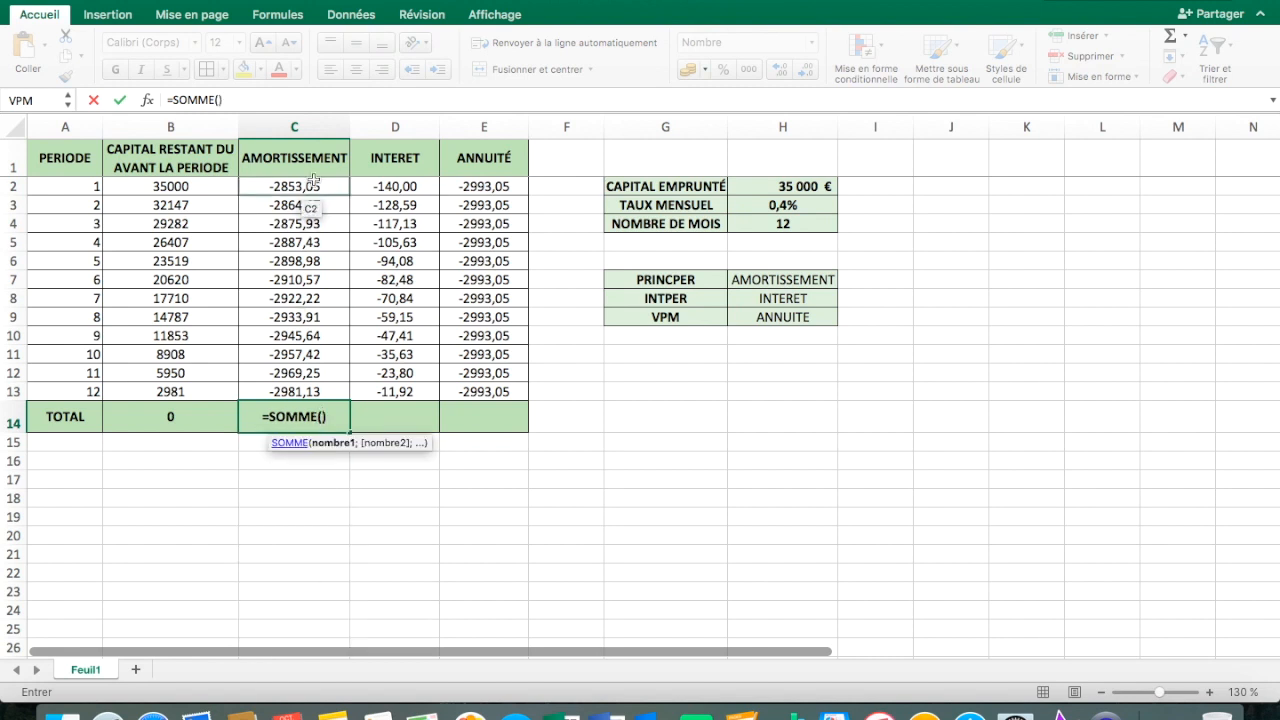
pyautogui.moveTo(300, 230); pyautogui.dragTo(312, 385)
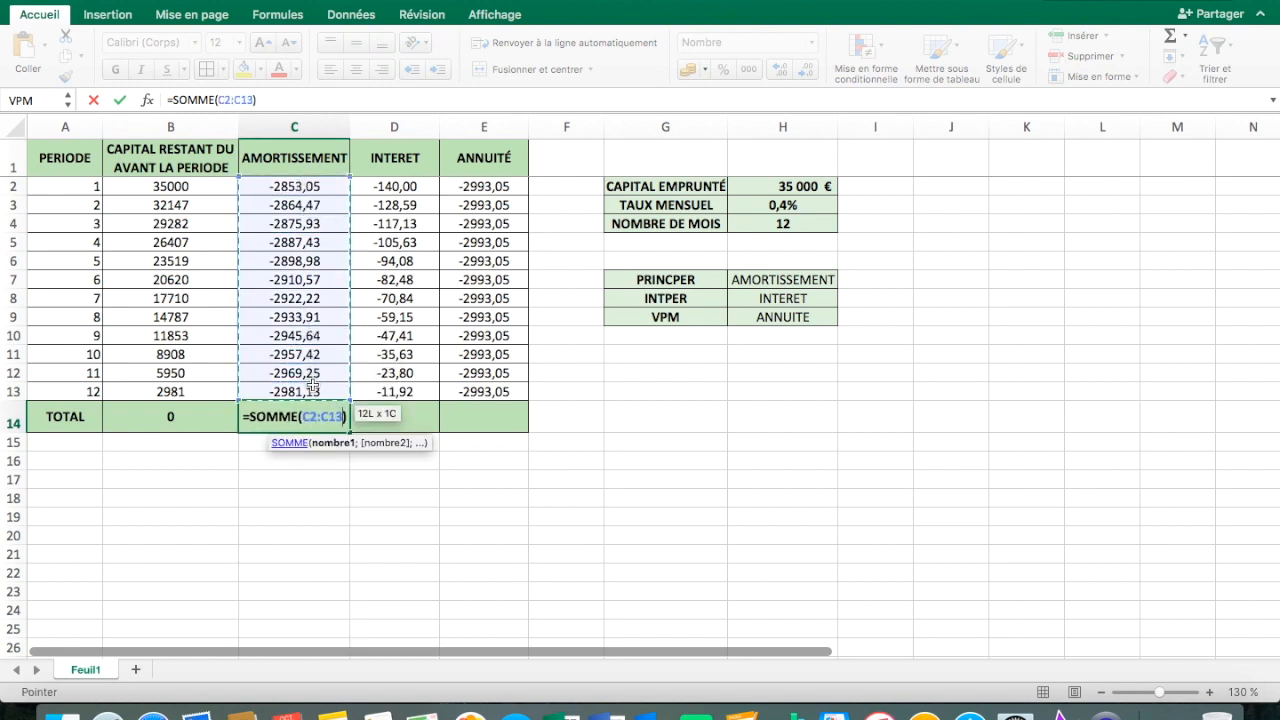
pyautogui.press('Return')
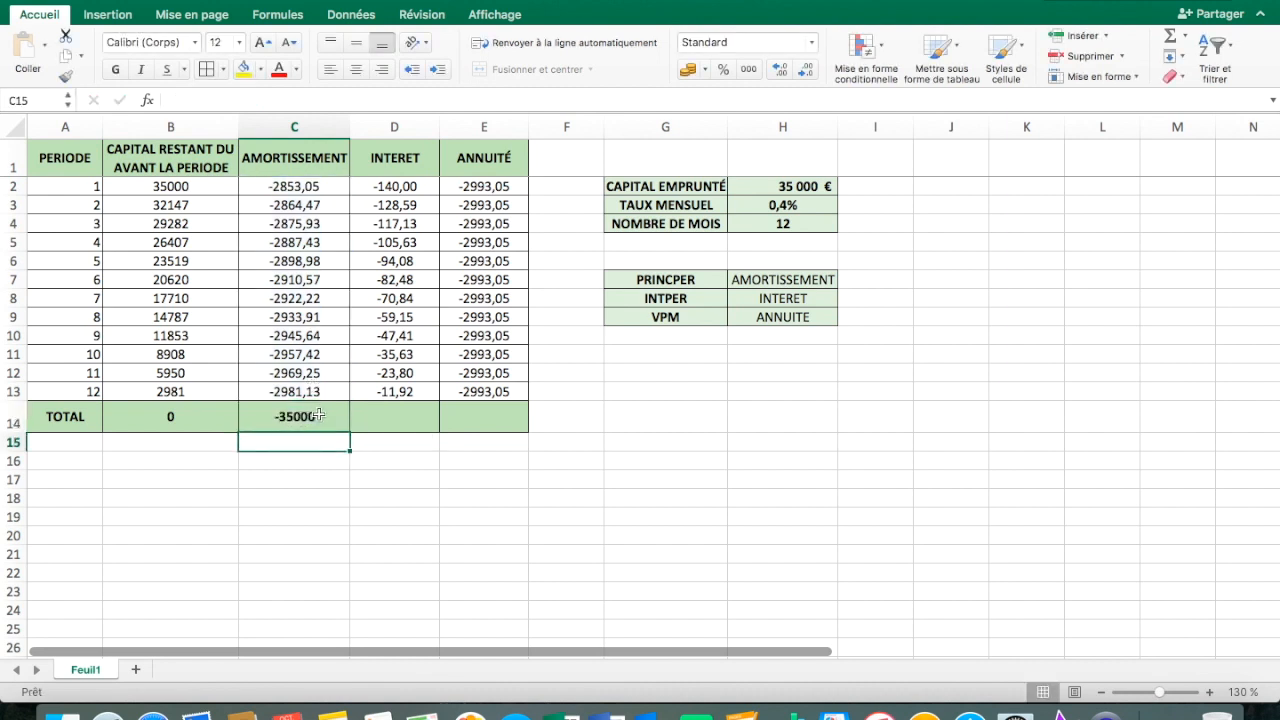
pyautogui.click(318, 415)
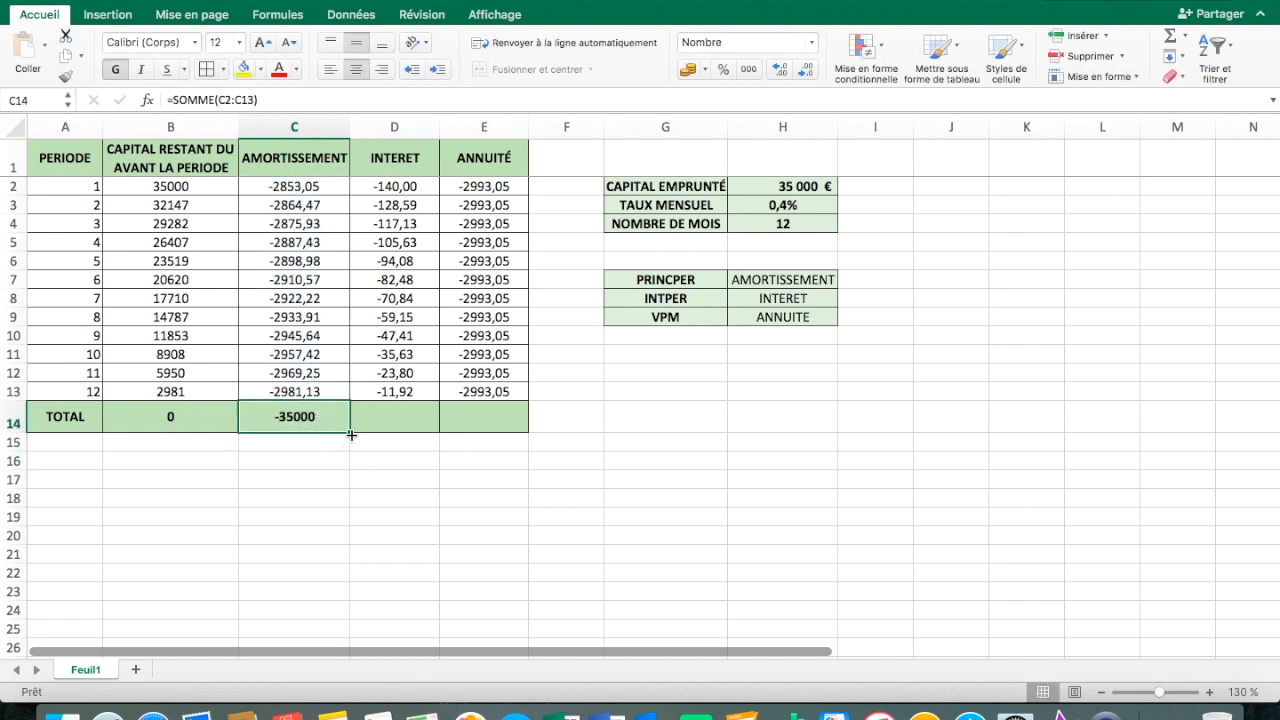
pyautogui.moveTo(350, 433); pyautogui.dragTo(513, 441)
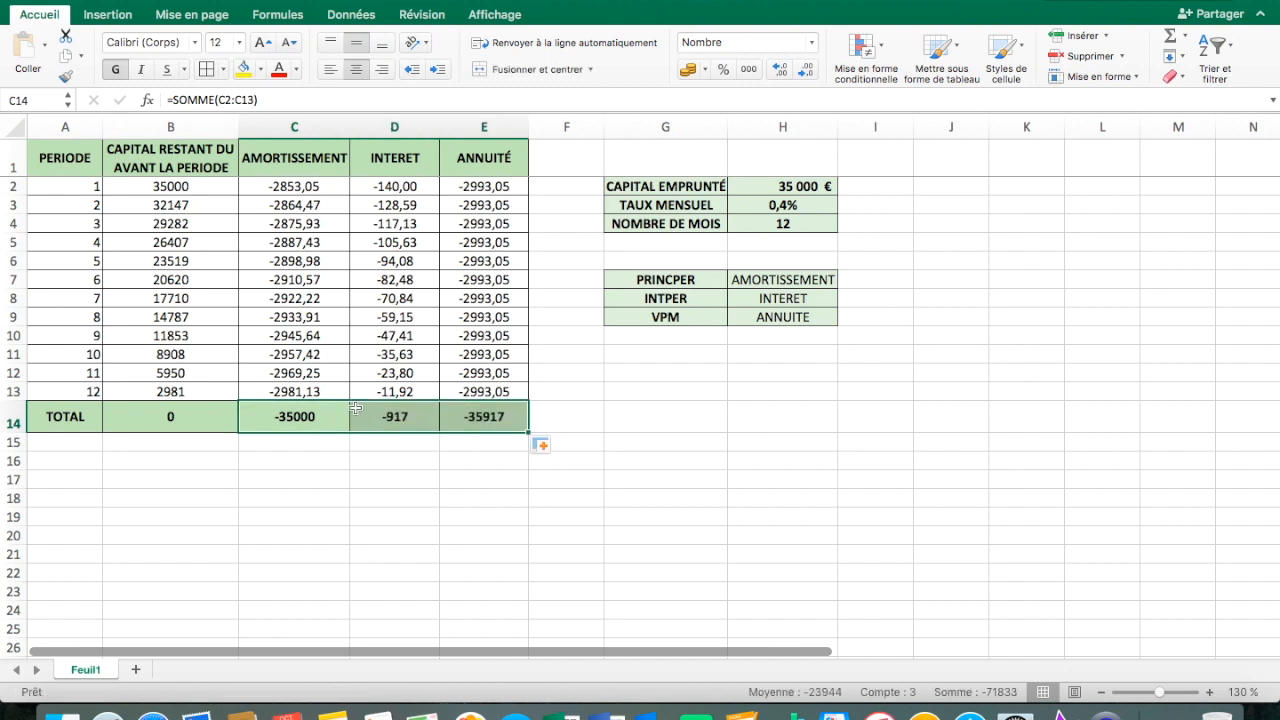
# Step: Examine the amortization, interest and annuity totals against the borrowed capital in H2, and review the function list in G7:H9
pyautogui.click(310, 413)
pyautogui.click(385, 412)
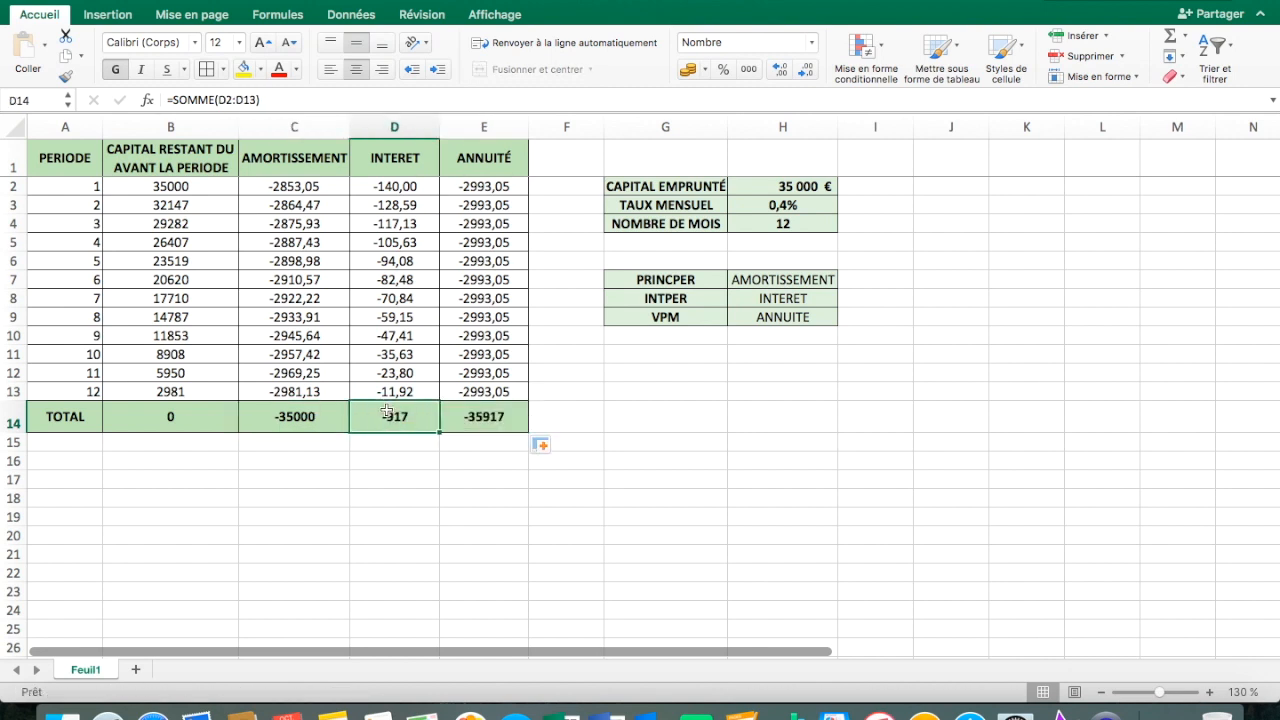
pyautogui.click(493, 417)
pyautogui.click(393, 417)
pyautogui.click(319, 413)
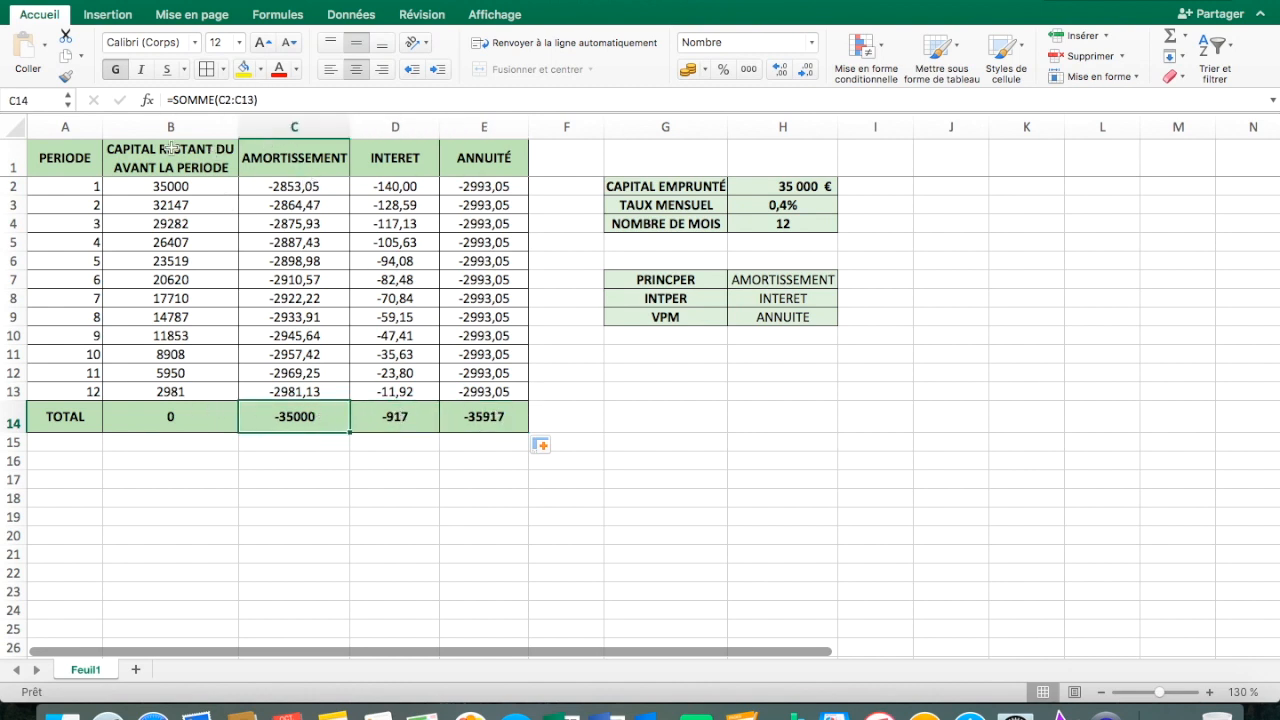
pyautogui.click(400, 418)
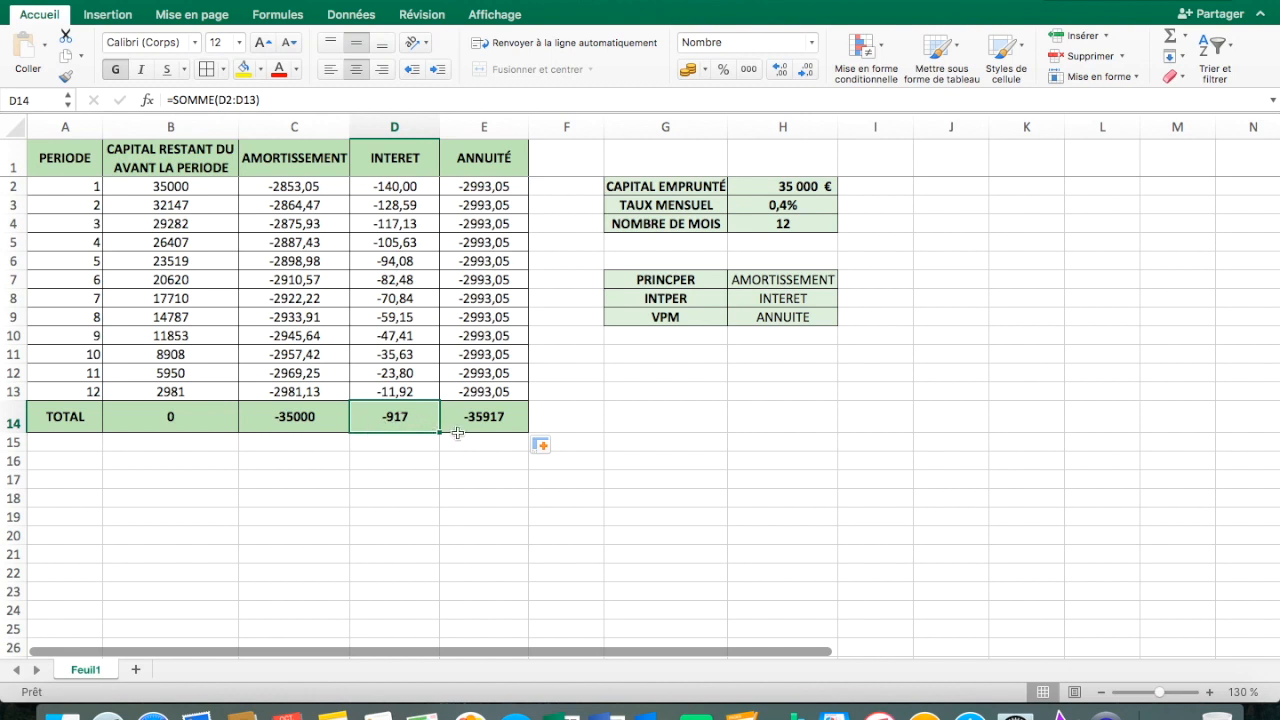
pyautogui.click(493, 423)
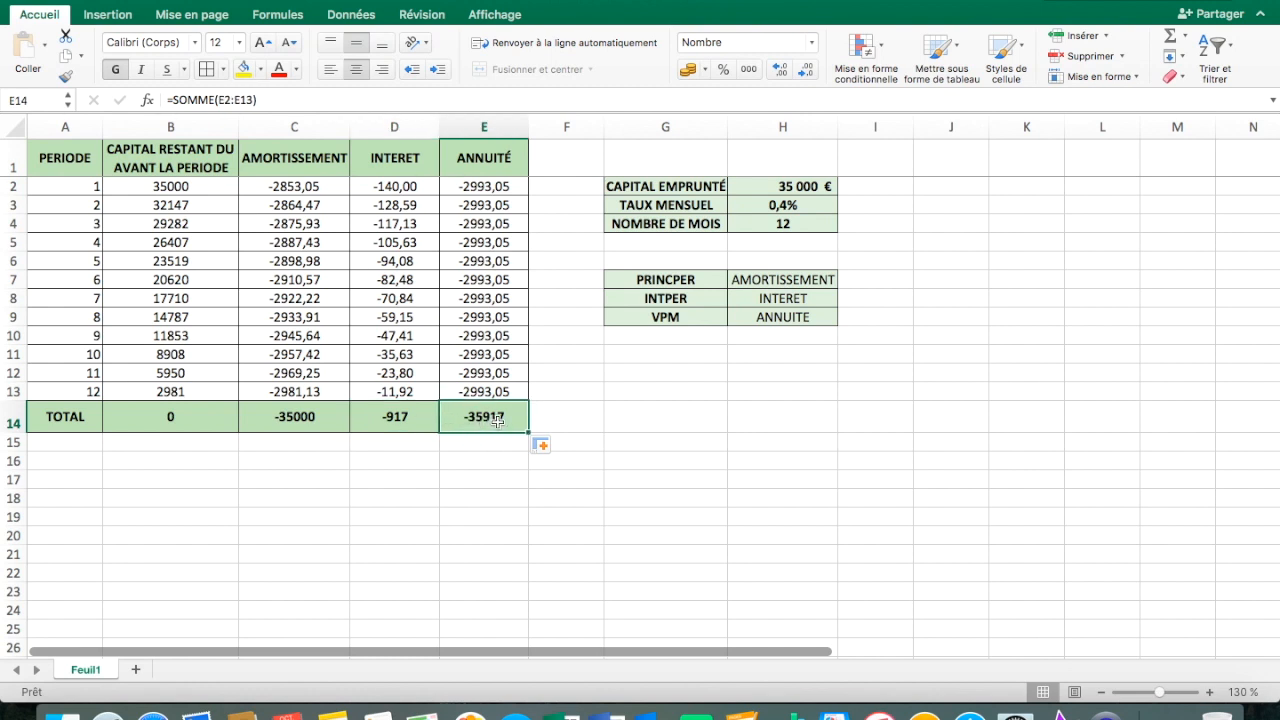
pyautogui.click(289, 420)
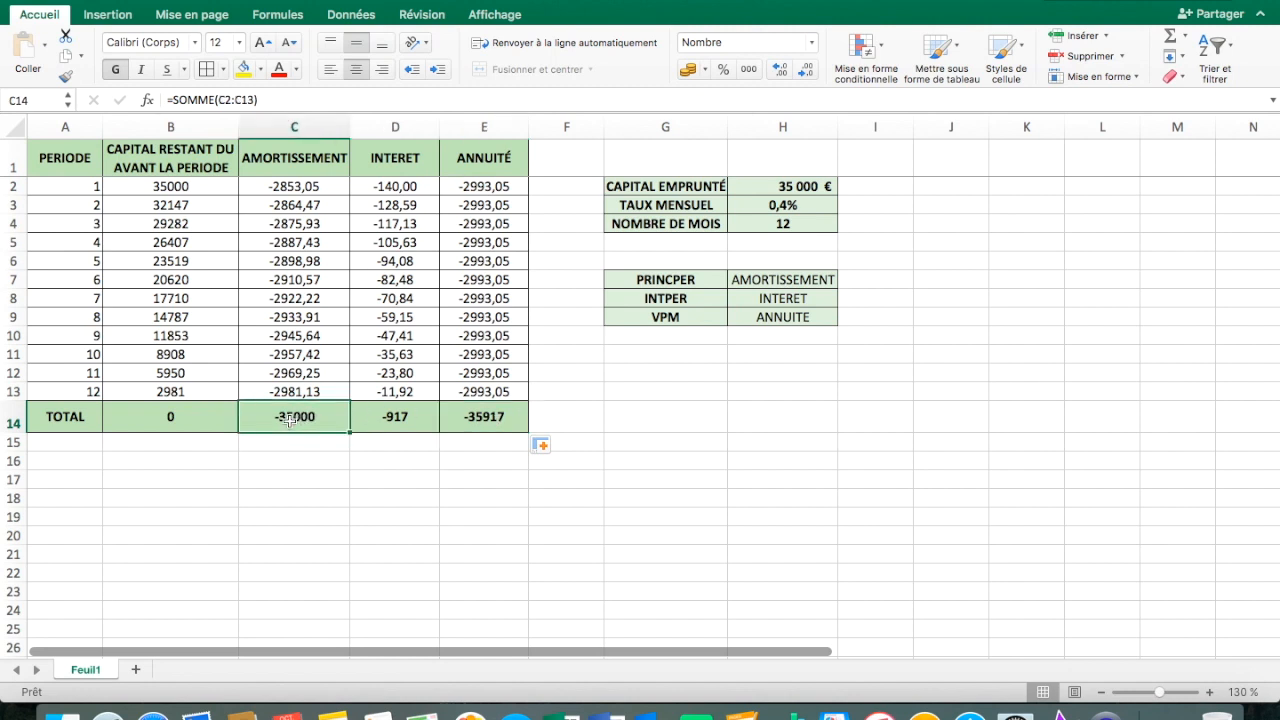
pyautogui.click(807, 186)
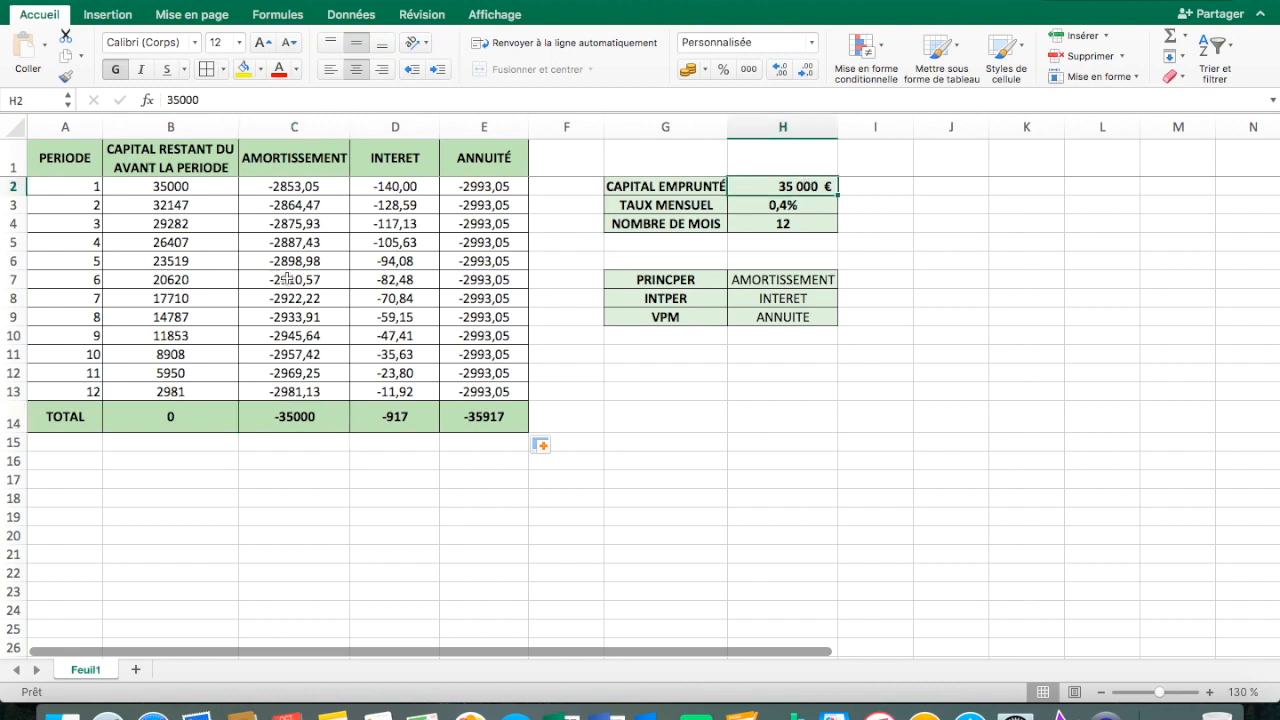
pyautogui.click(295, 416)
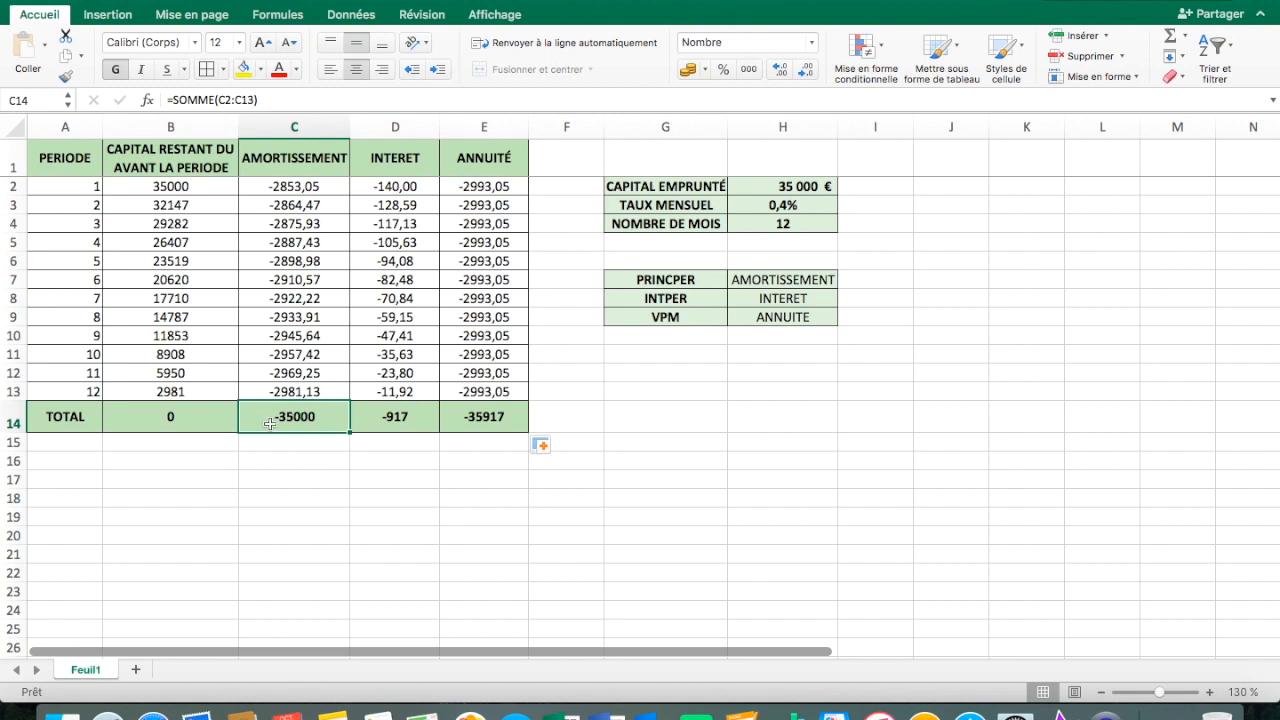
pyautogui.moveTo(297, 186); pyautogui.dragTo(329, 390)
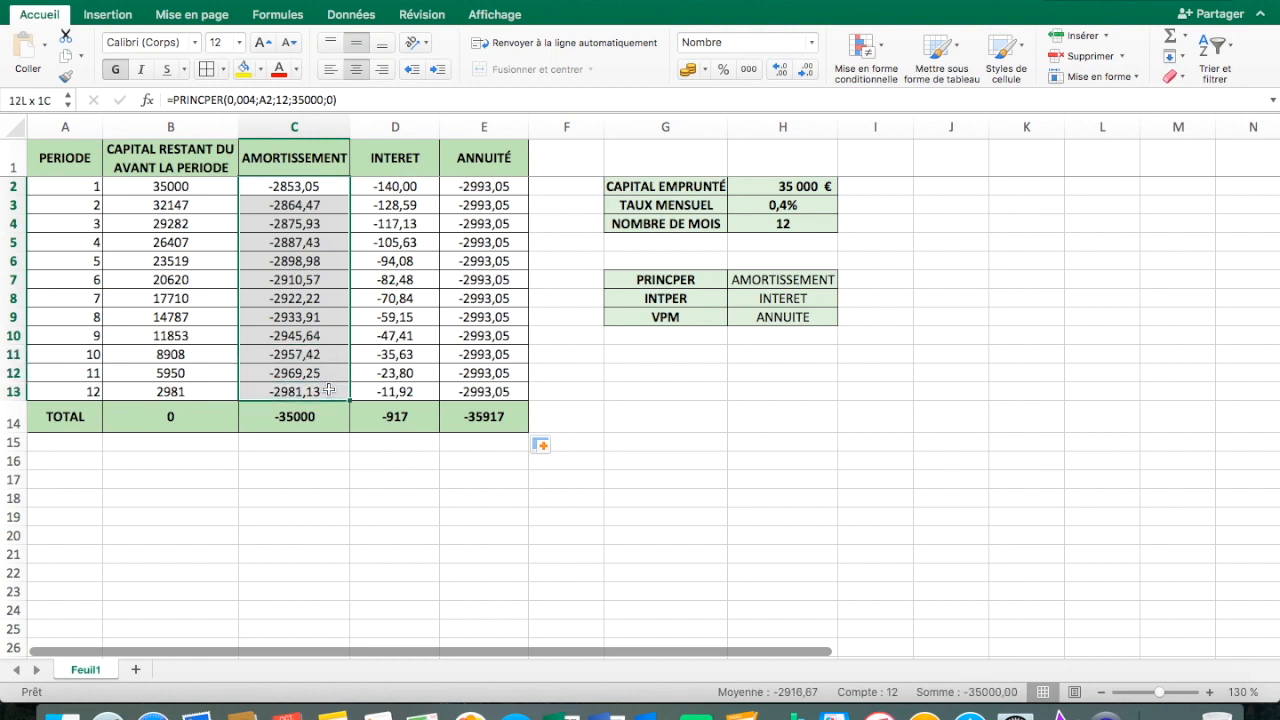
pyautogui.click(408, 420)
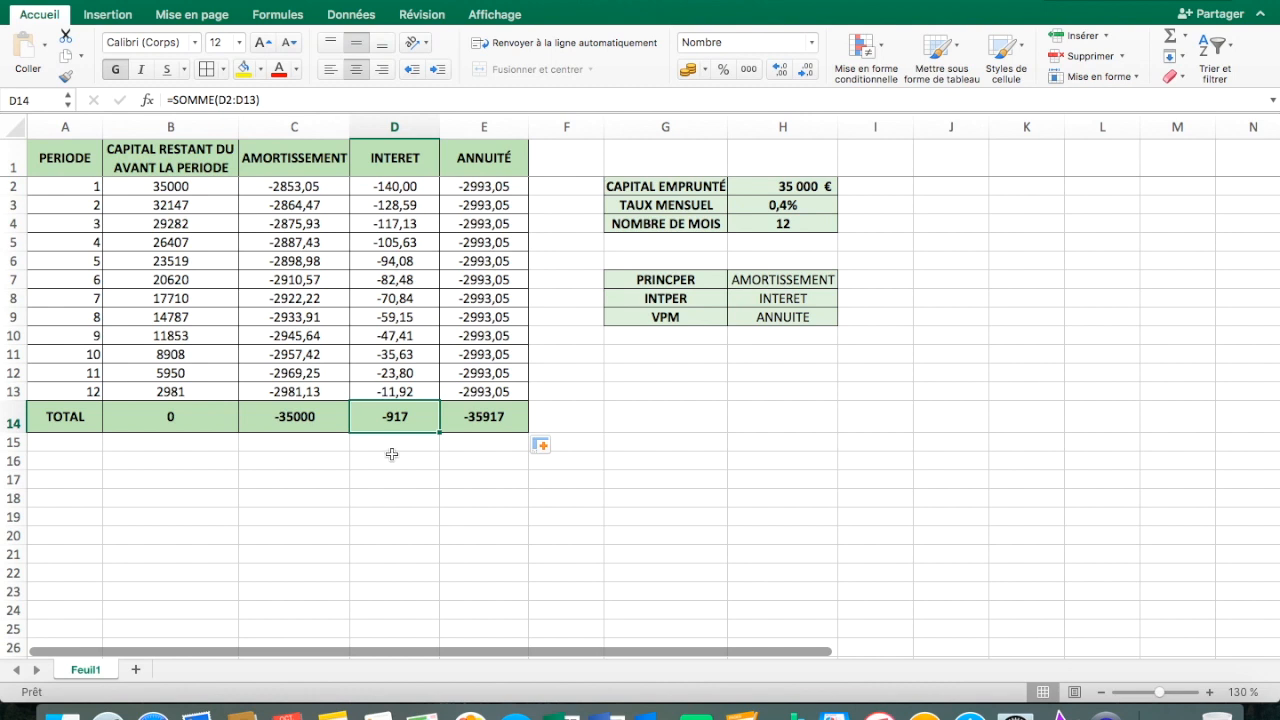
pyautogui.click(828, 185)
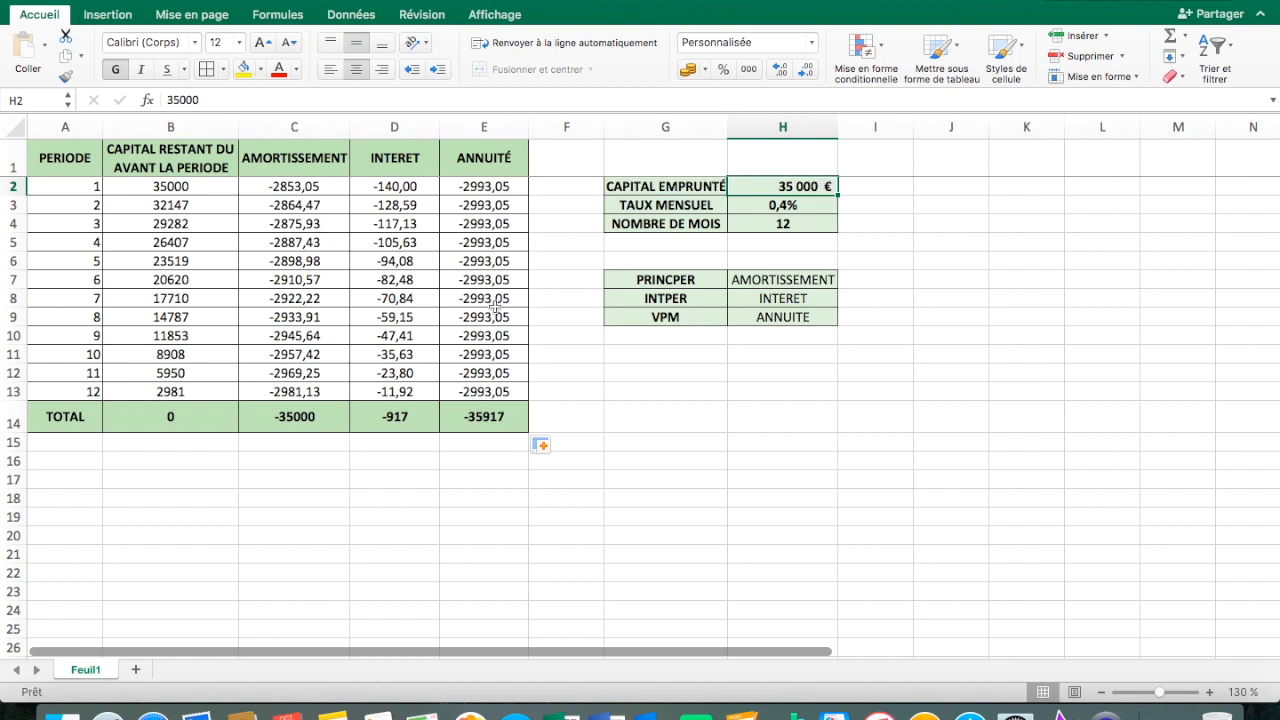
pyautogui.click(420, 417)
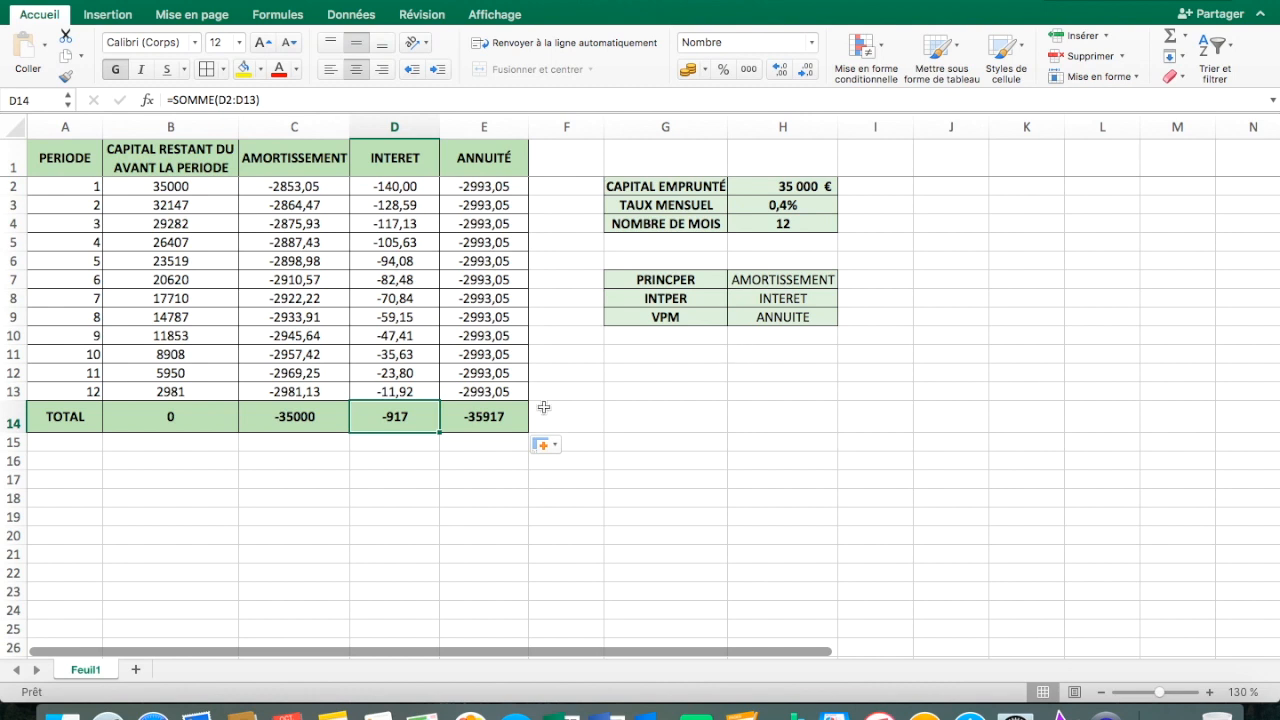
pyautogui.click(497, 419)
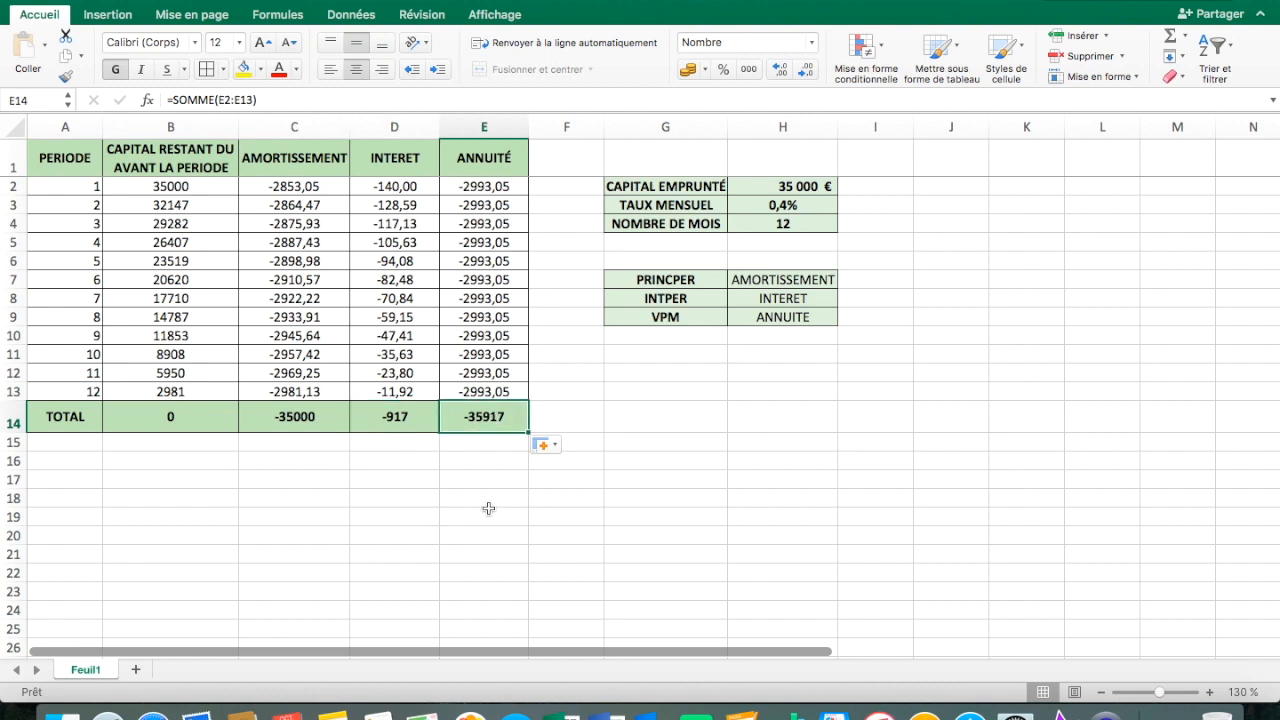
pyautogui.click(236, 481)
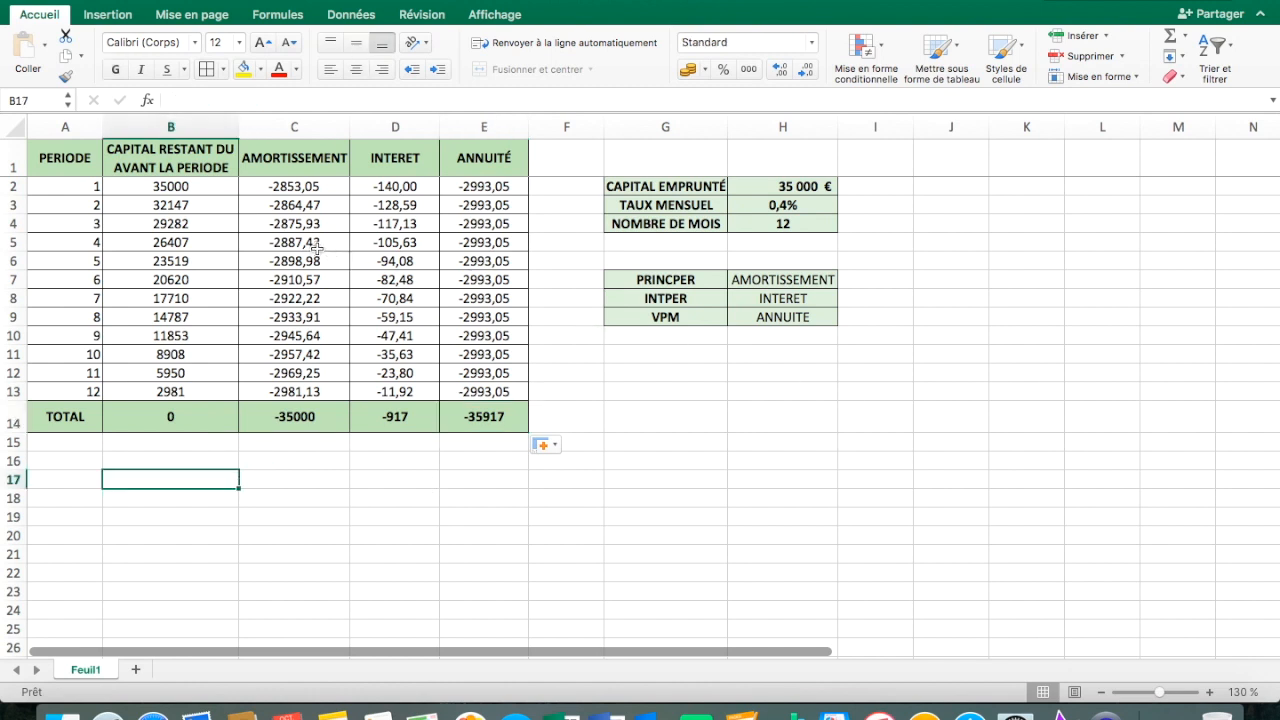
pyautogui.moveTo(680, 281); pyautogui.dragTo(778, 318)
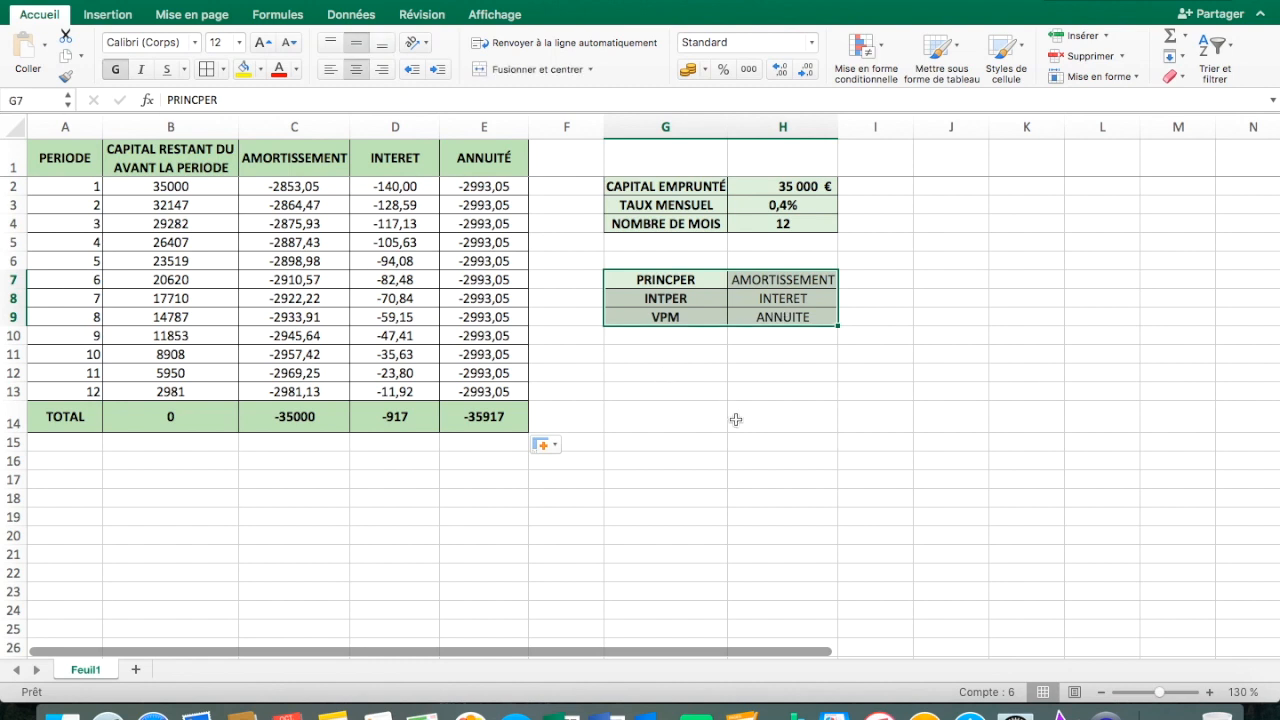
pyautogui.click(735, 419)
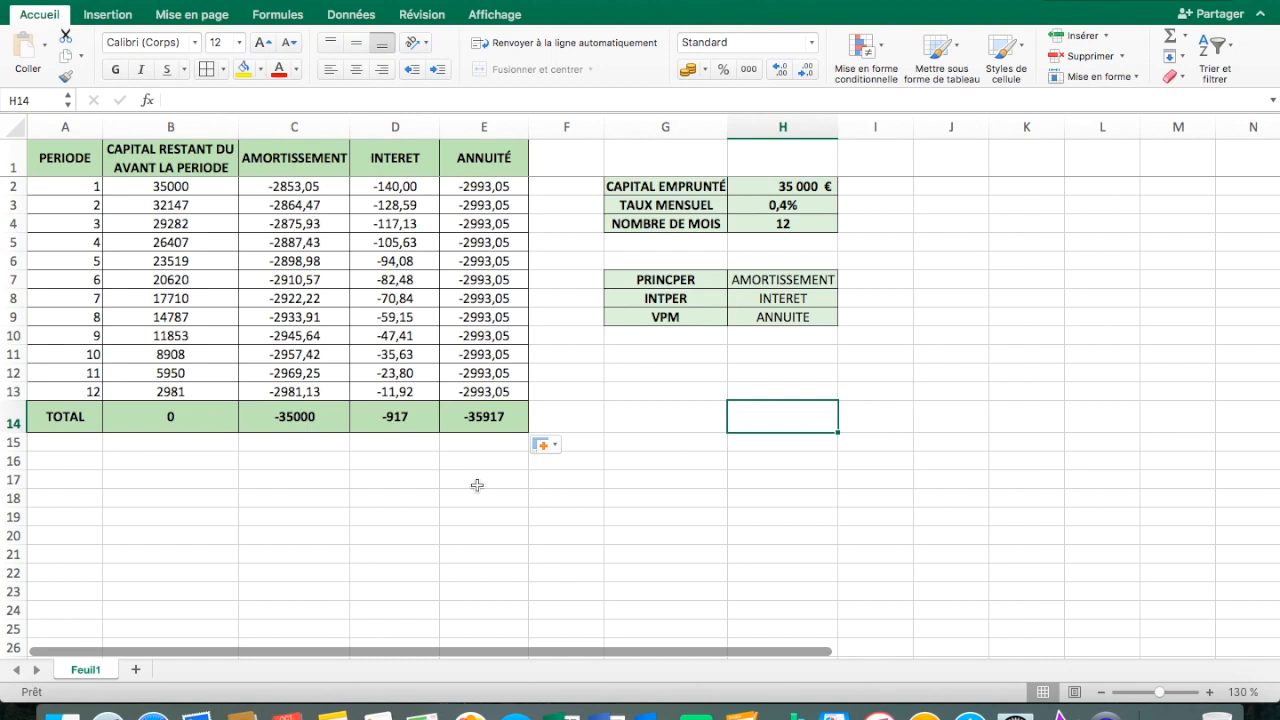
pyautogui.click(311, 481)
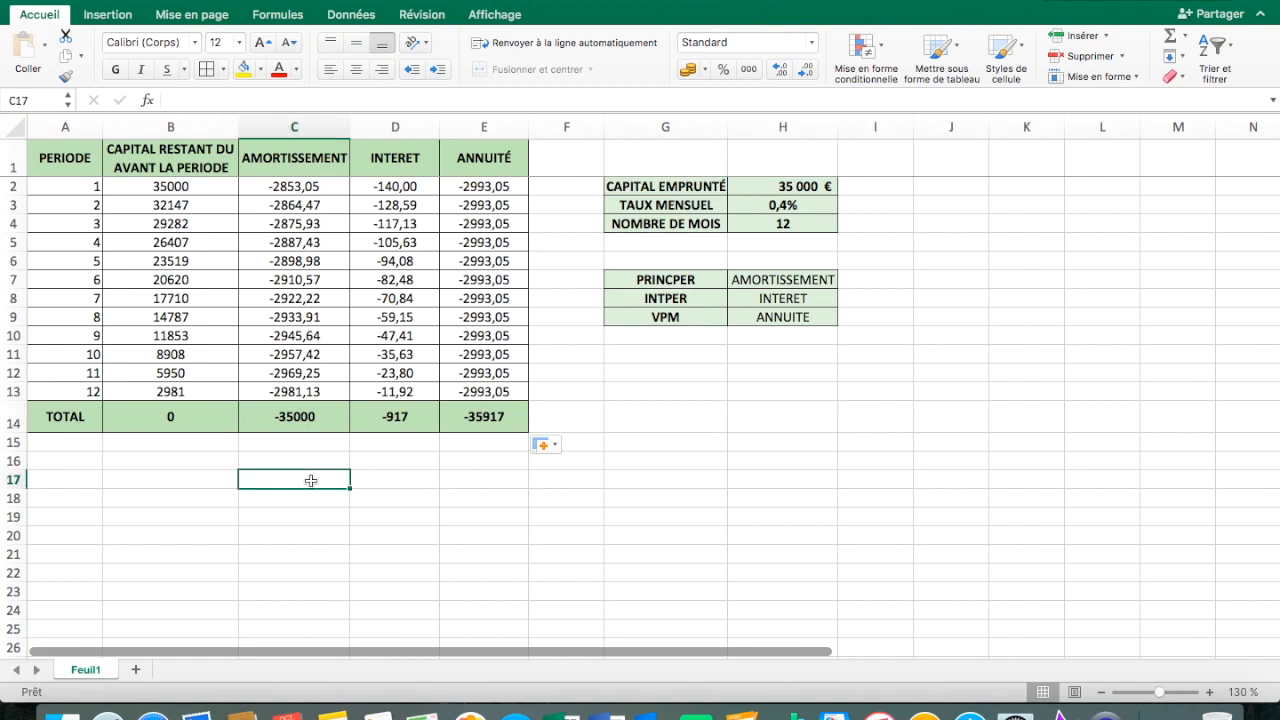